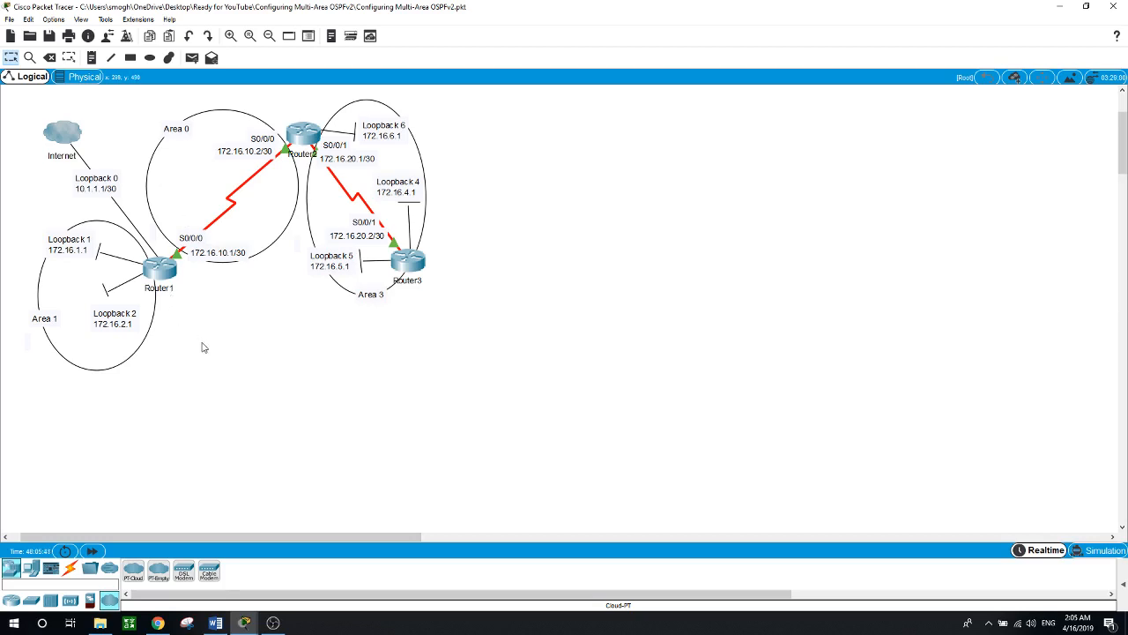
# Step: Open Router1's command line and enter global configuration mode through privileged mode
pyautogui.click(160, 269)
pyautogui.press('Return')
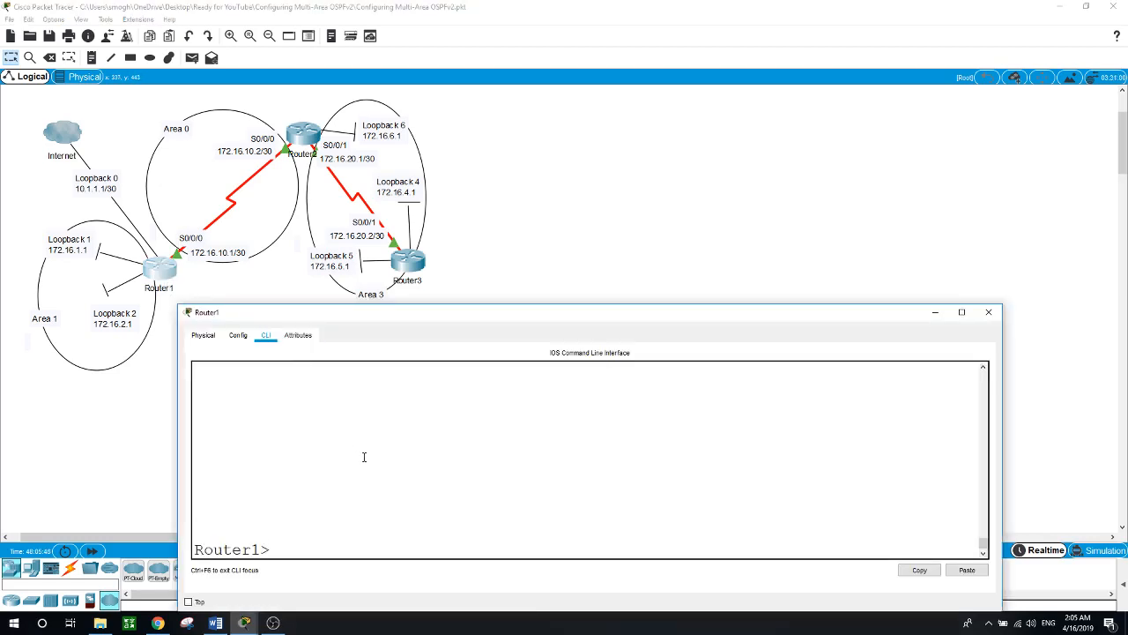
pyautogui.write('en')
pyautogui.press('Return')
pyautogui.write('conf t')
pyautogui.press('Return')
# Step: Set the bandwidth of Router1's serial interface s0/0/0 to 128
pyautogui.write('int ')
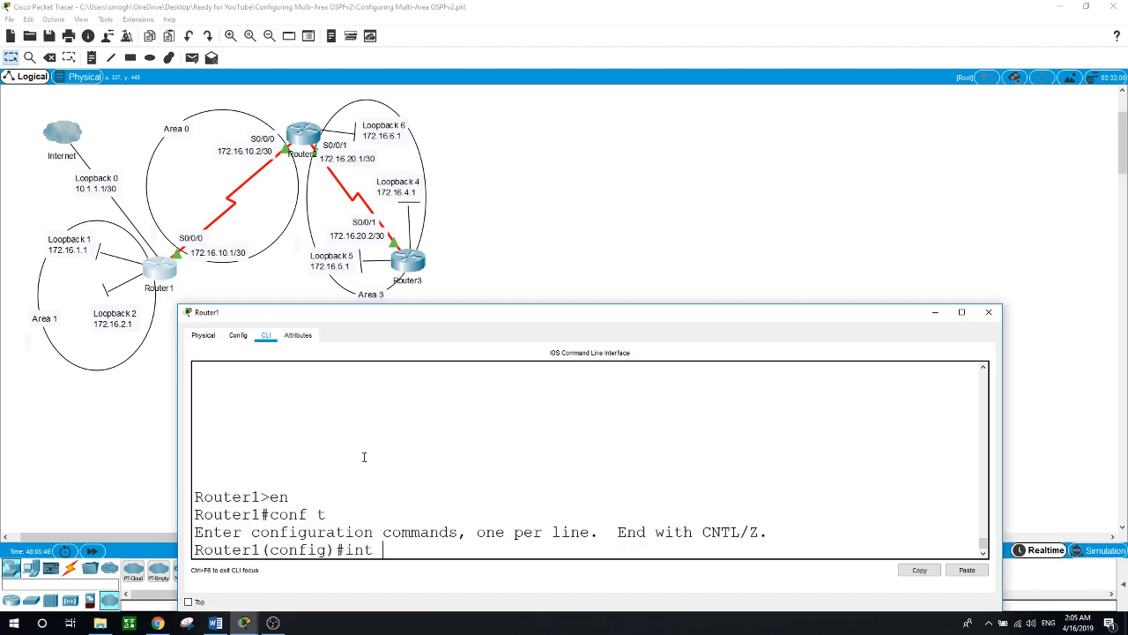
pyautogui.write('s0/0/0')
pyautogui.press('Return')
pyautogui.write('ban')
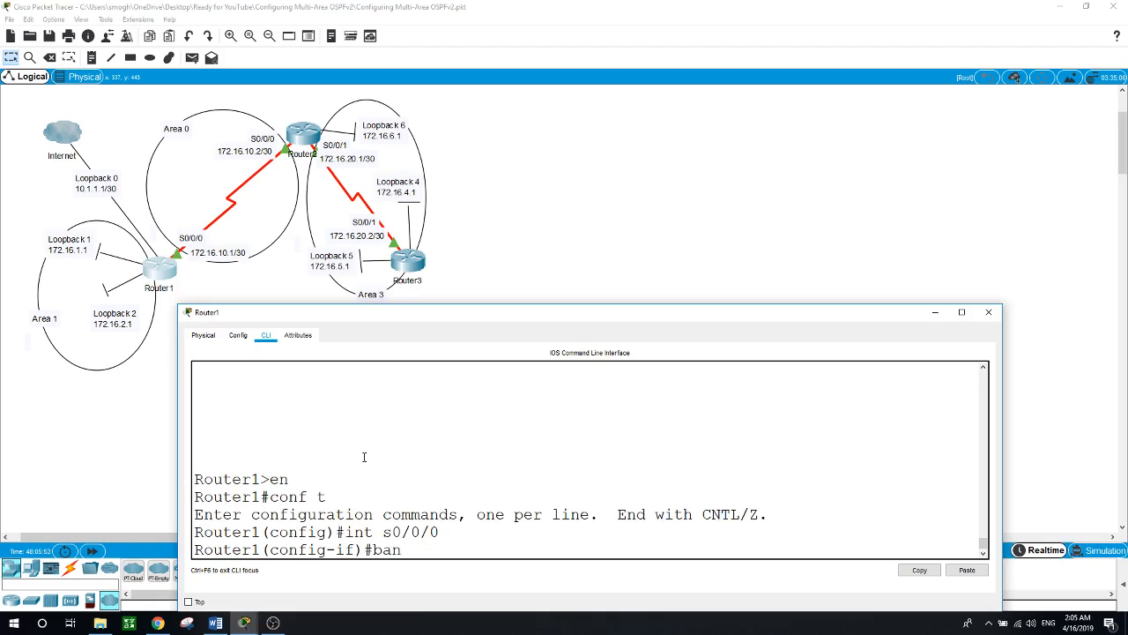
pyautogui.write('d')
pyautogui.press('Tab')
pyautogui.write('12')
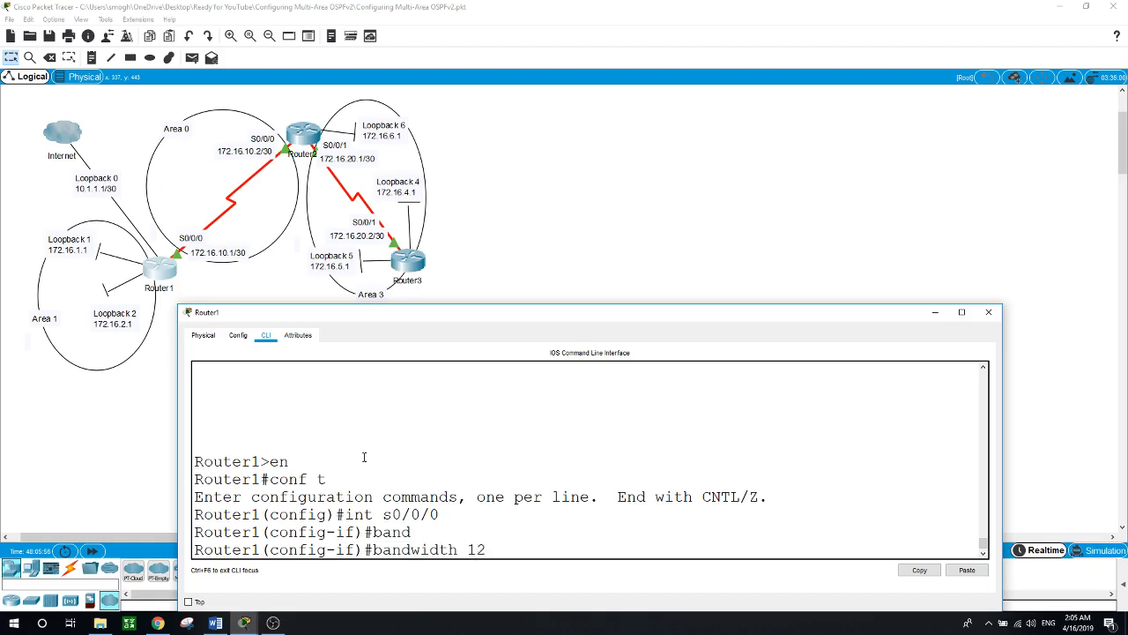
pyautogui.write('8 ?')
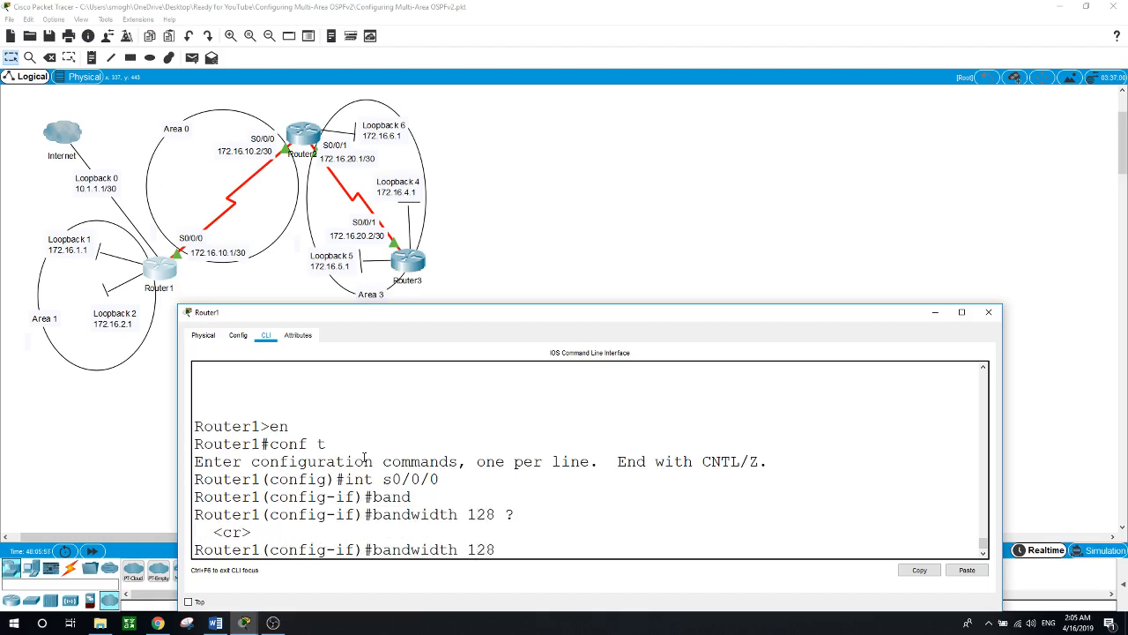
pyautogui.press('Return')
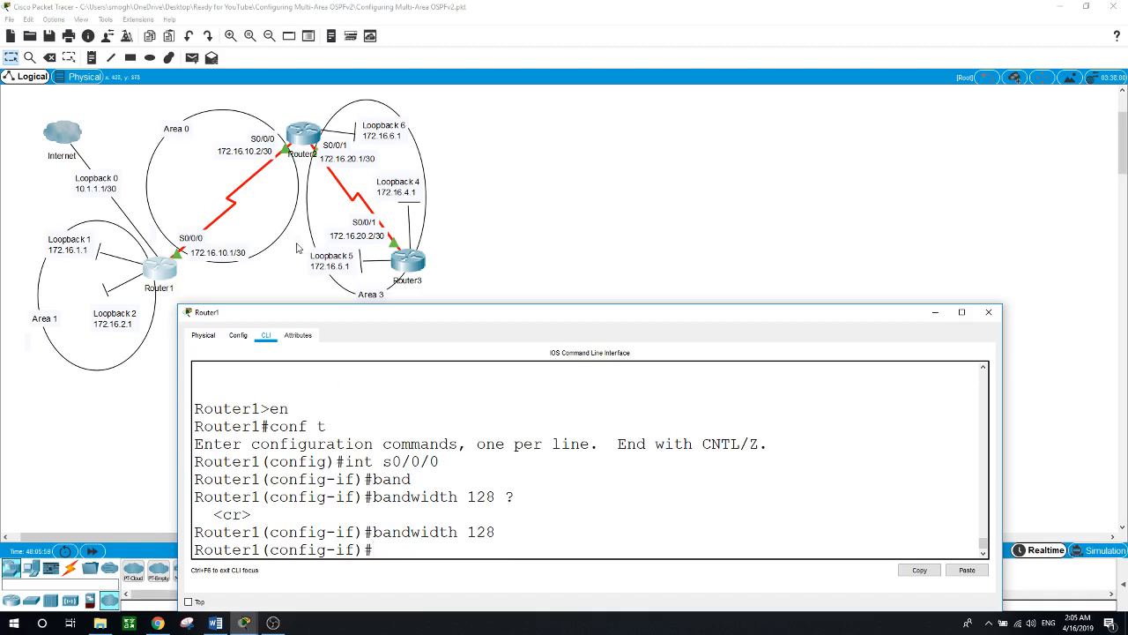
# Step: Open Router2's command line and enter global configuration mode through privileged mode
pyautogui.click(299, 138)
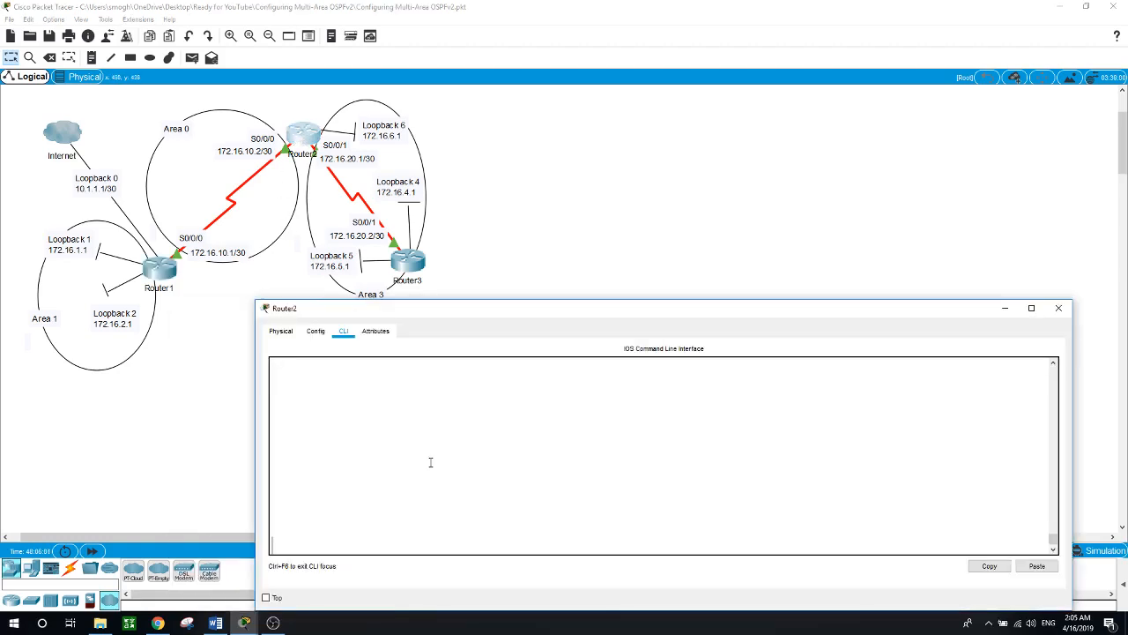
pyautogui.press('Return')
pyautogui.write('en')
pyautogui.press('Return')
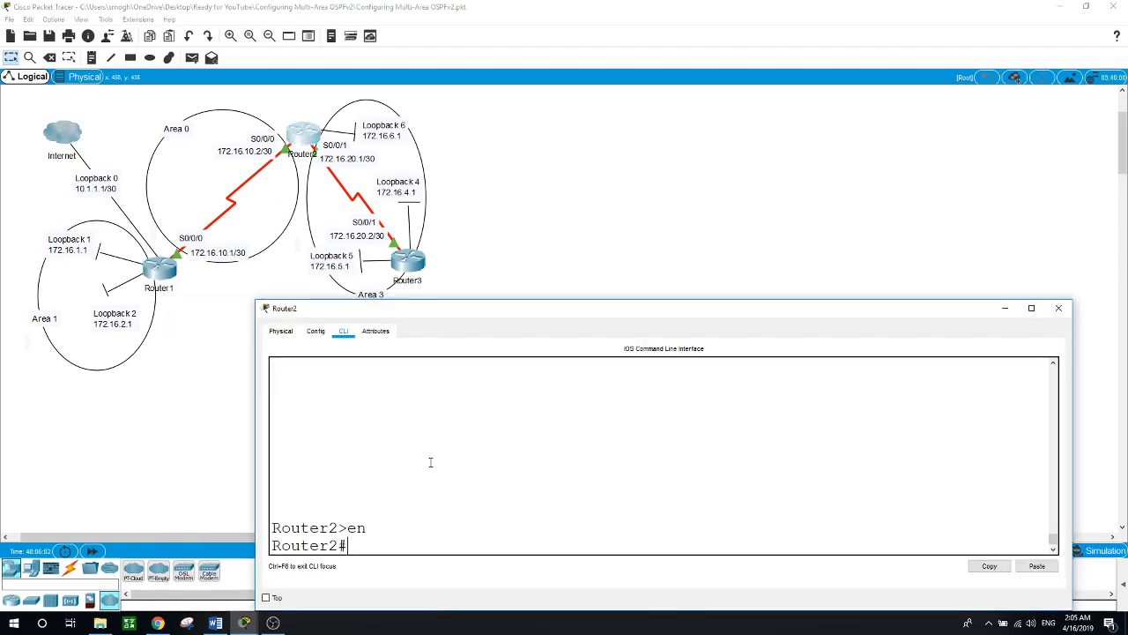
pyautogui.write('conf t')
pyautogui.press('Return')
# Step: Set the bandwidth of Router2's serial interface s0/0/0 to 128
pyautogui.write('int s')
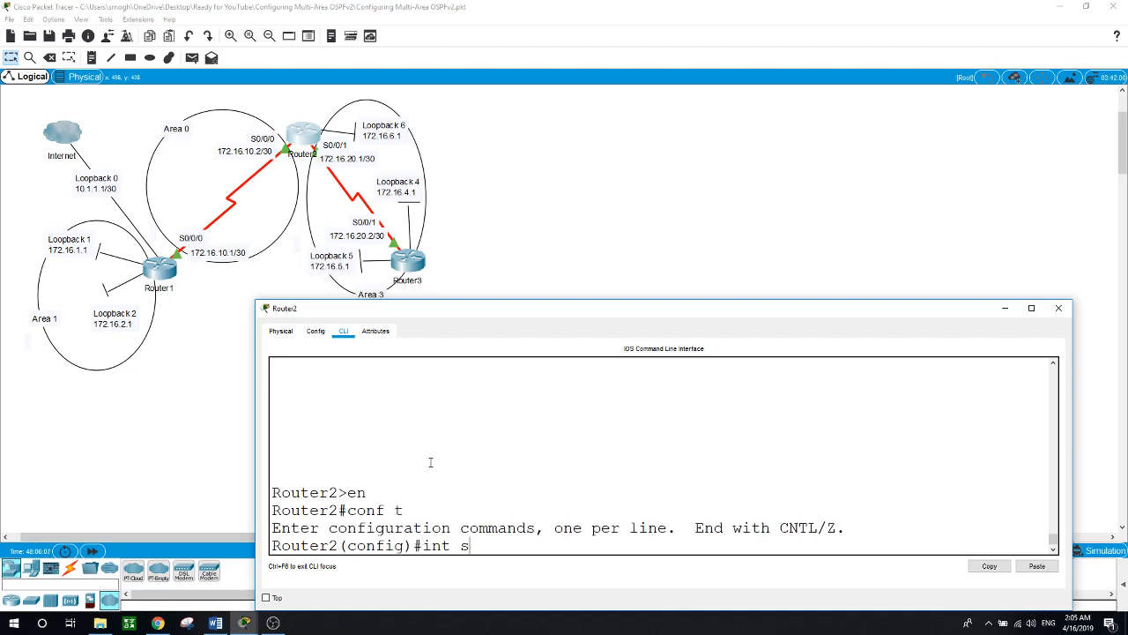
pyautogui.write('0/0/0')
pyautogui.press('Return')
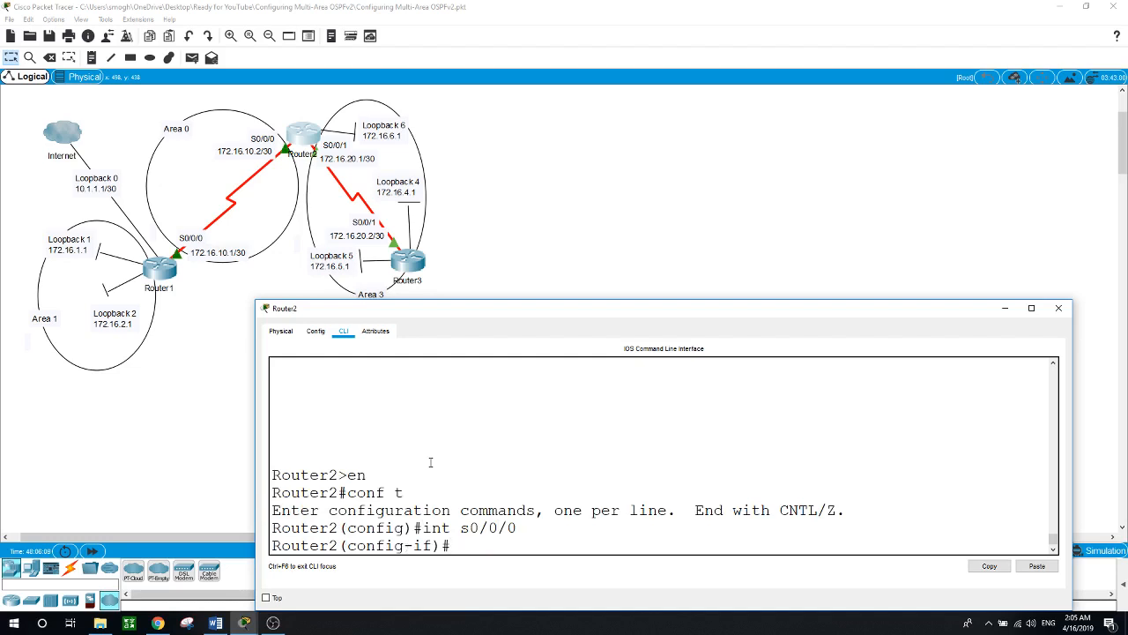
pyautogui.write('band')
pyautogui.press('Tab')
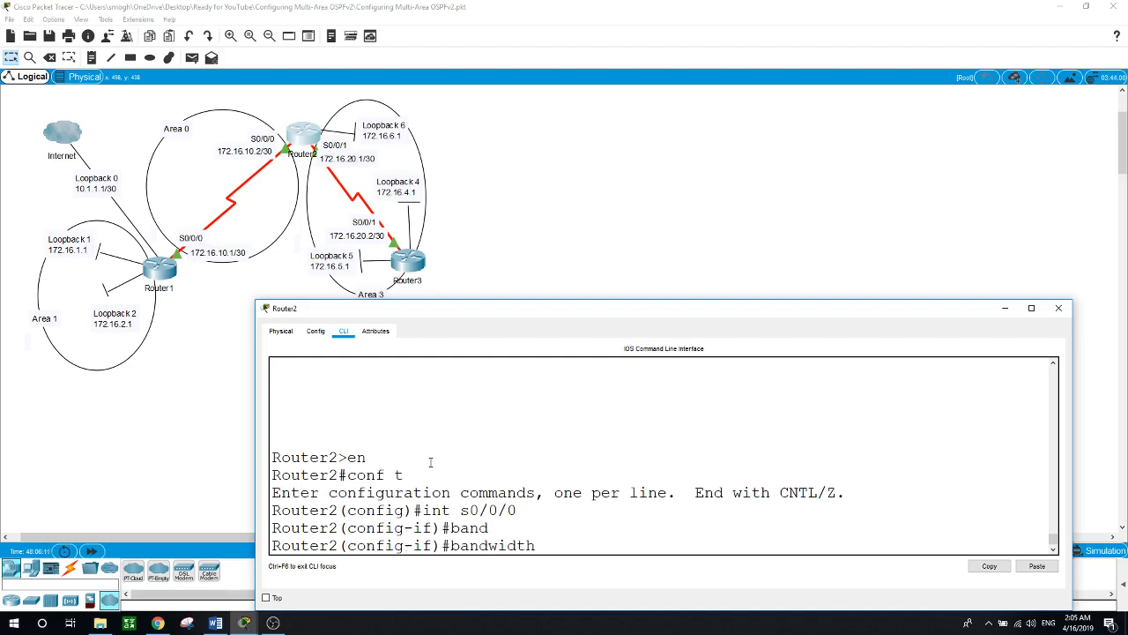
pyautogui.write('128')
pyautogui.press('Return')
# Step: Set the bandwidth of Router2's serial interface s0/0/1 to 128
pyautogui.write('ig-if)#i')
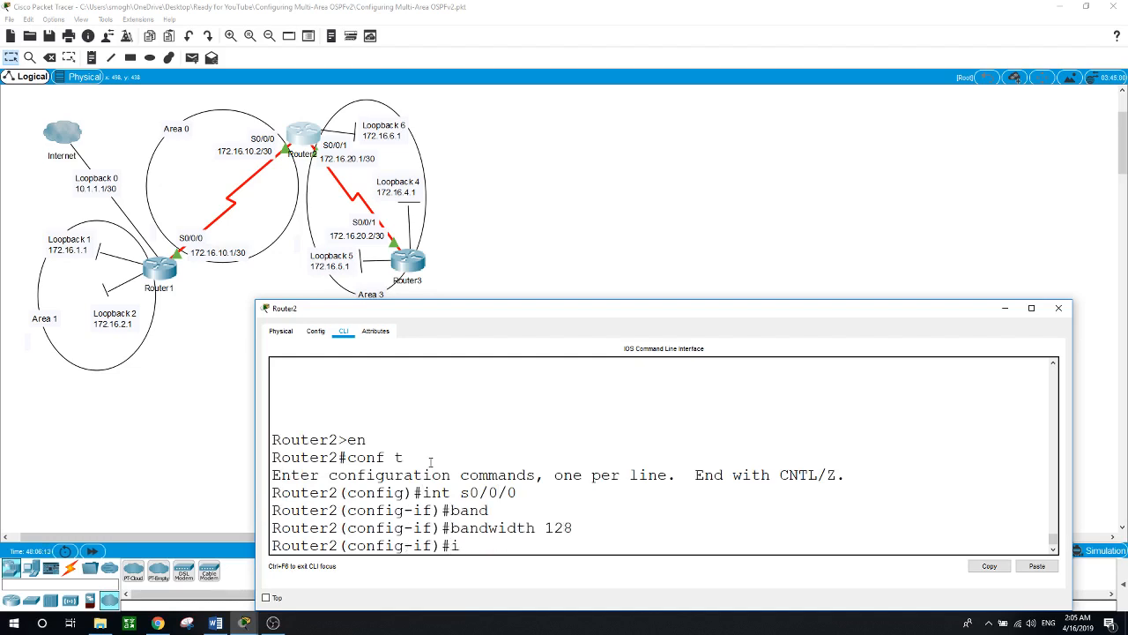
pyautogui.write('nt s0/0/1')
pyautogui.press('Return')
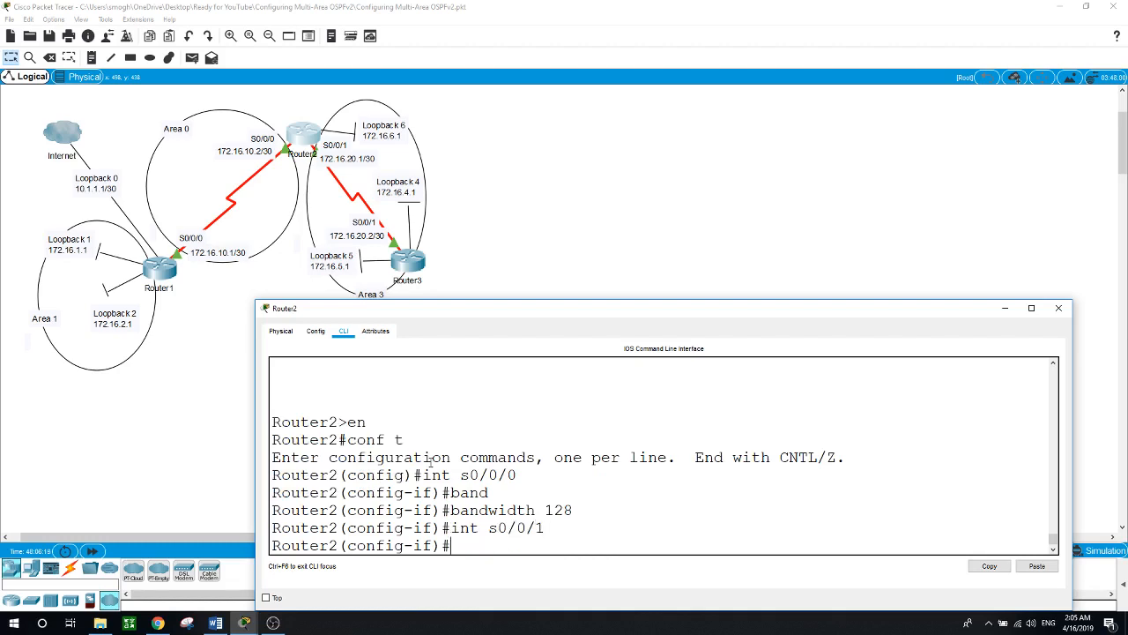
pyautogui.write('band')
pyautogui.press('Tab')
pyautogui.write('1')
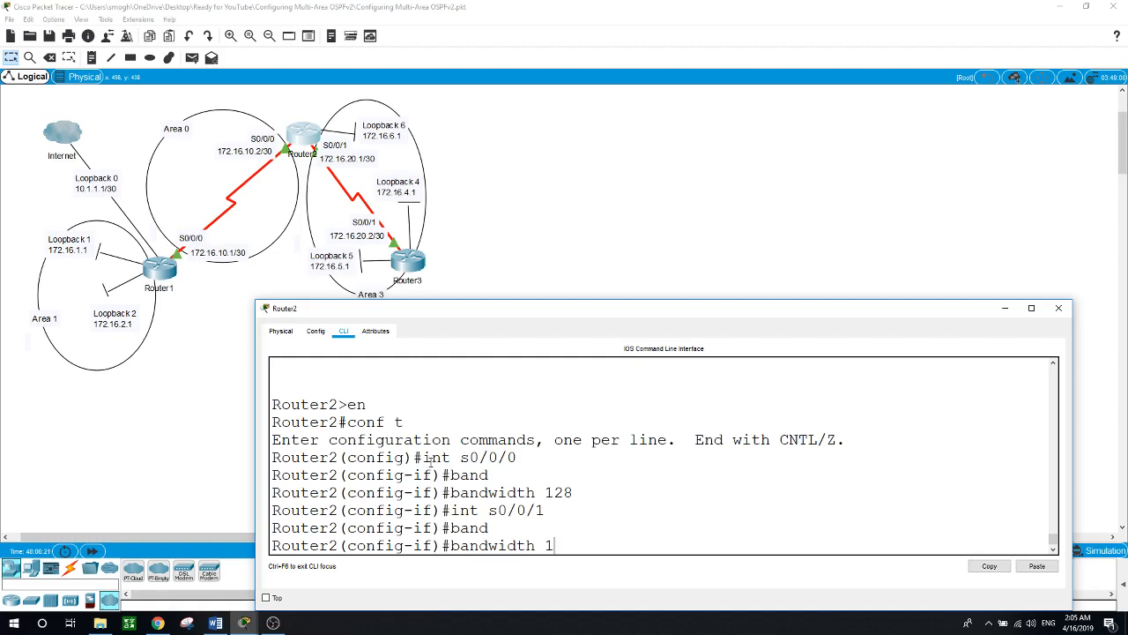
pyautogui.write('28')
pyautogui.press('Return')
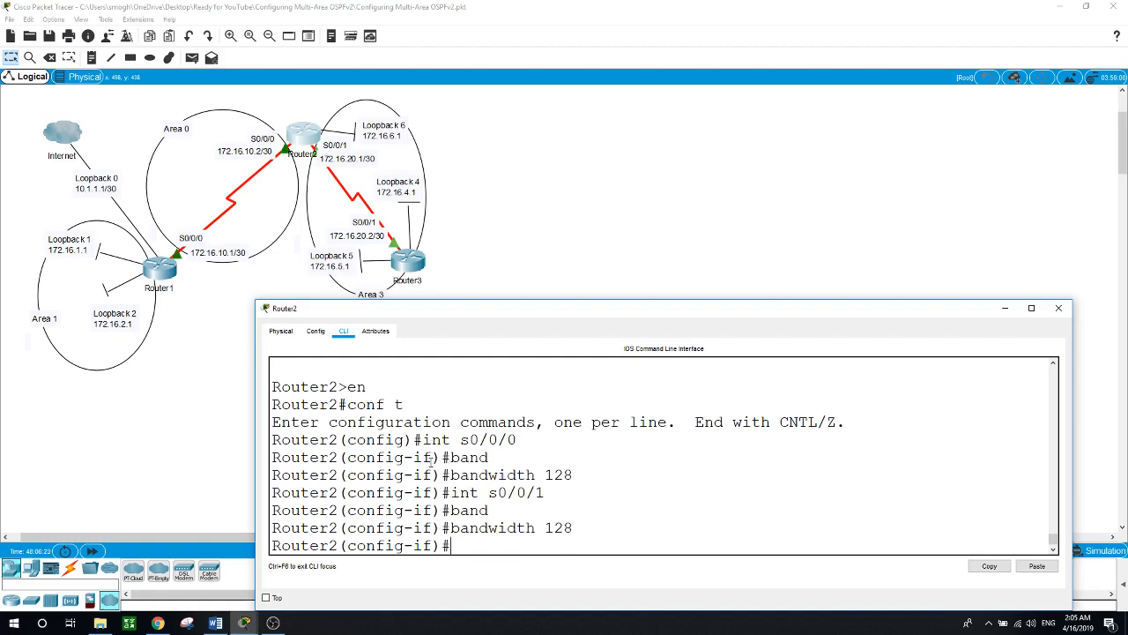
# Step: Open Router3's command line and enter global configuration mode through privileged mode
pyautogui.click(409, 261)
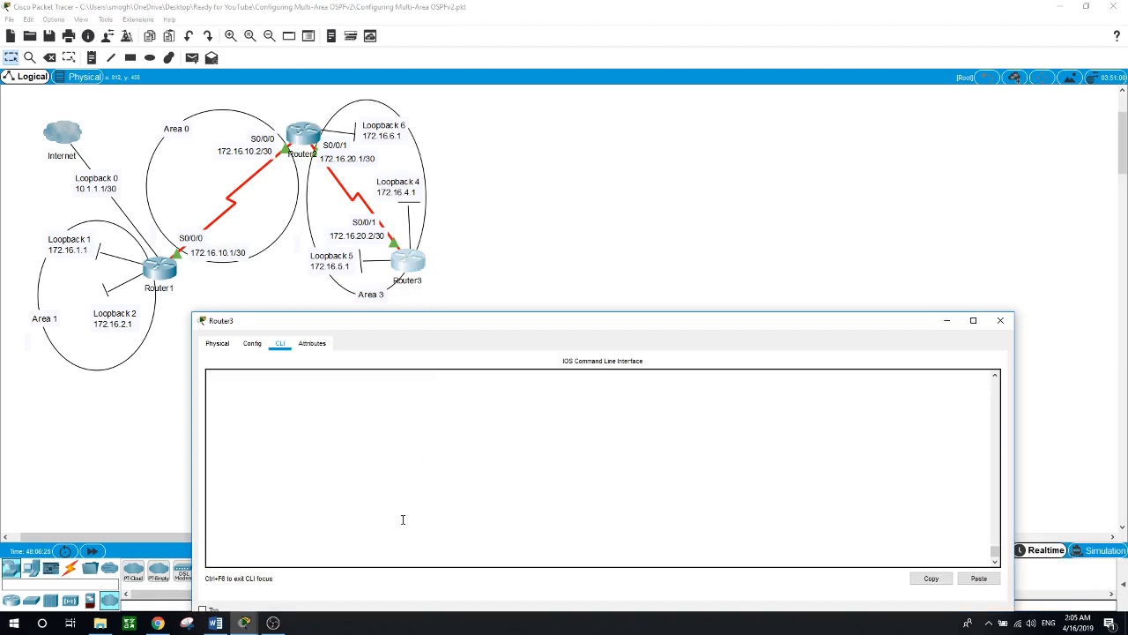
pyautogui.press('Return')
pyautogui.write('en')
pyautogui.press('Return')
pyautogui.write('conf t')
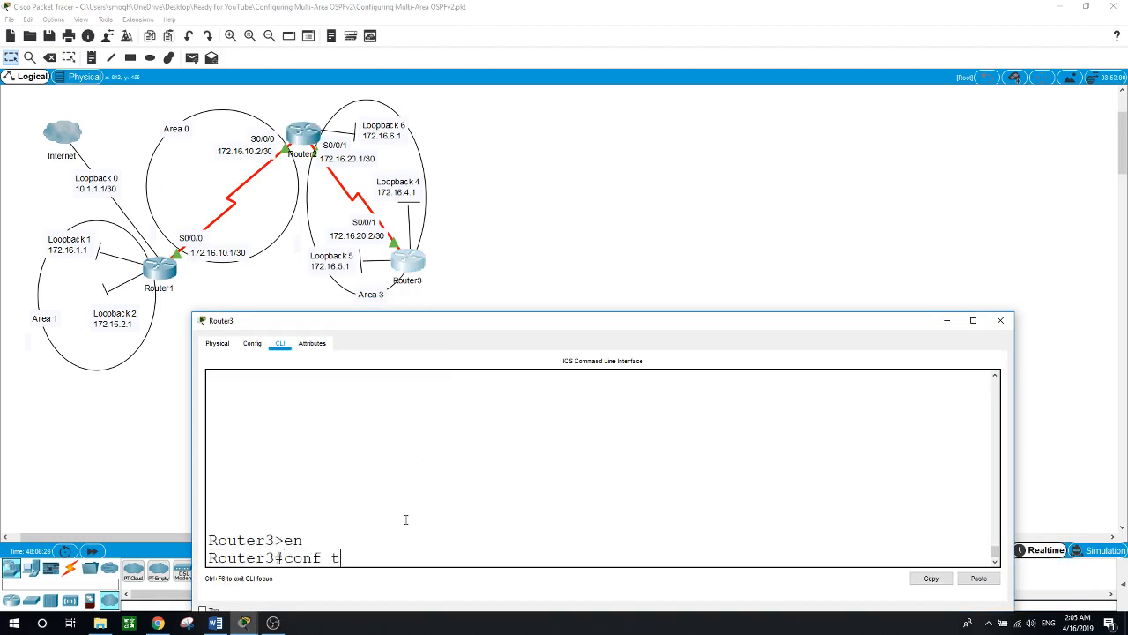
pyautogui.press('Return')
# Step: Set the bandwidth of Router3's serial interface s0/0/1 to 128
pyautogui.write('int s0')
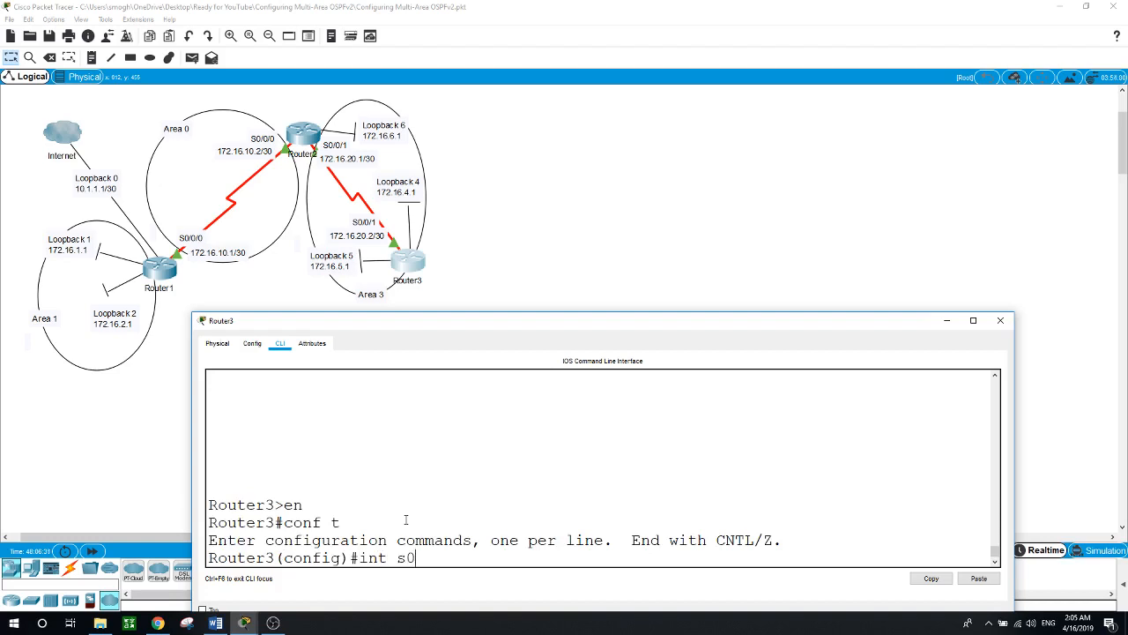
pyautogui.write('/0/1')
pyautogui.press('Return')
pyautogui.write('band')
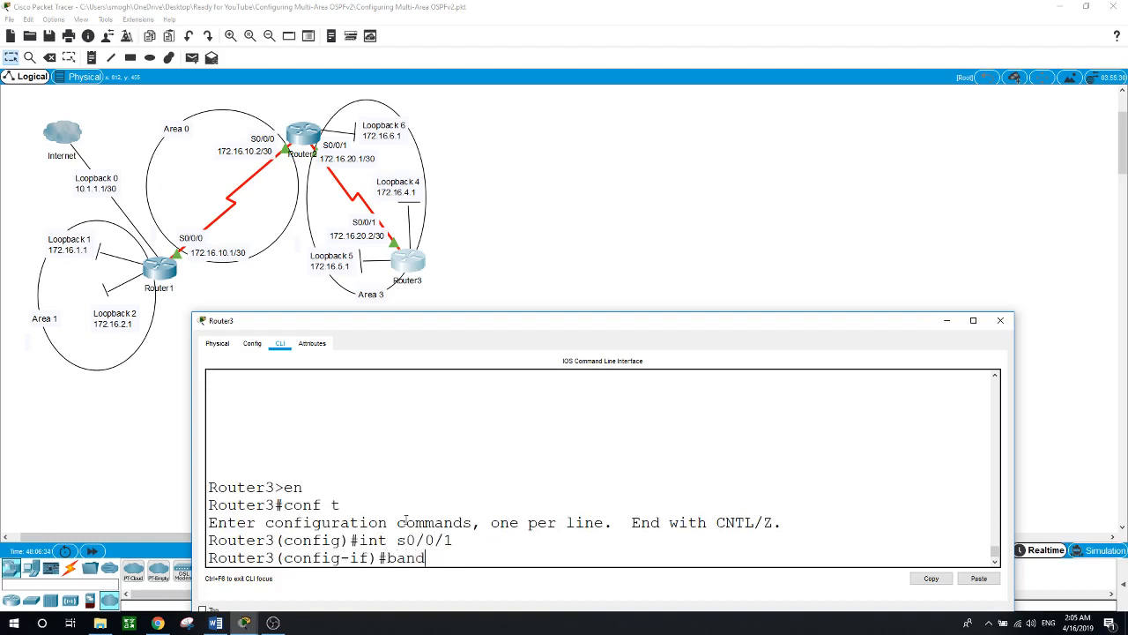
pyautogui.press('Tab')
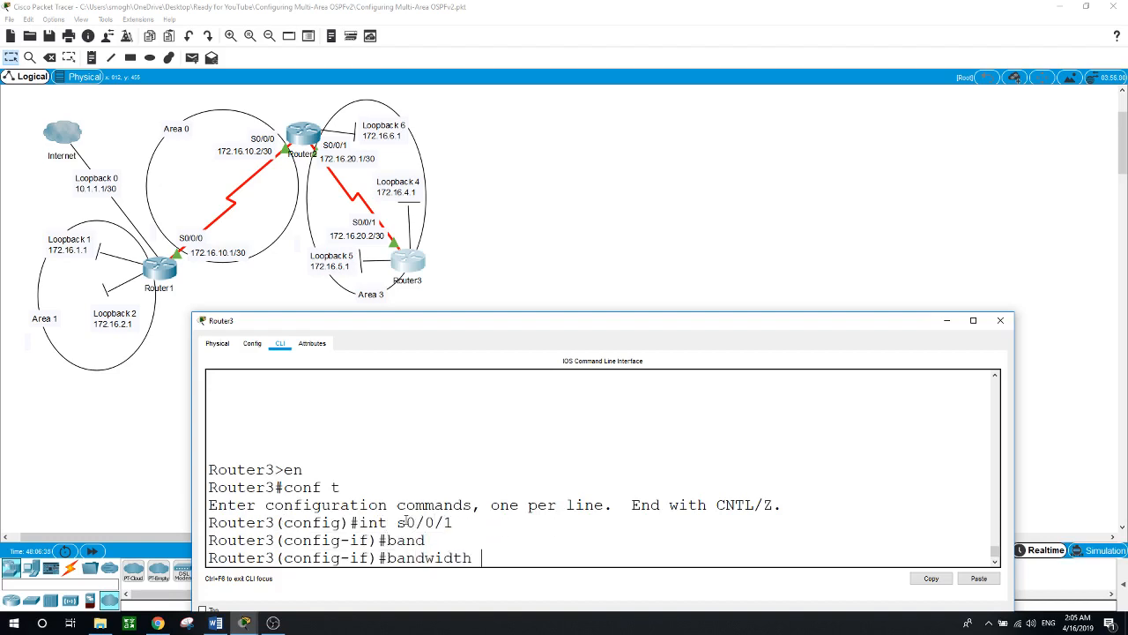
pyautogui.write('128')
pyautogui.press('Return')
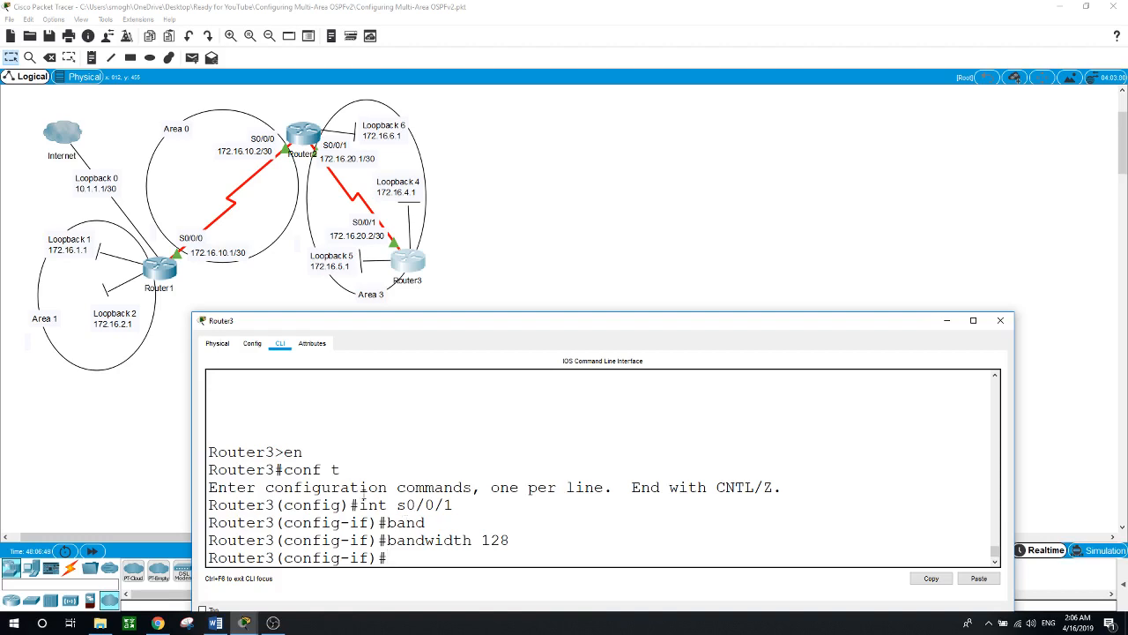
# Step: Leave configuration mode on Router1 and run show ip int brief to check the Serial0/0/0 and Loopback0 to Loopback2 entries
pyautogui.click(173, 274)
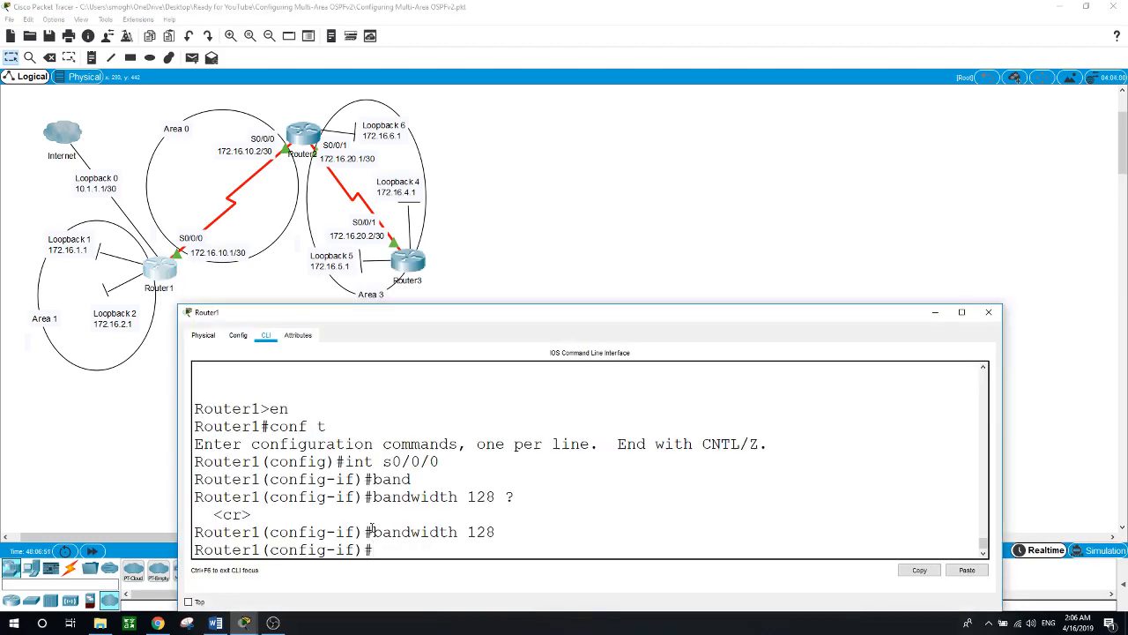
pyautogui.write('end')
pyautogui.press('Return')
pyautogui.press('Return')
pyautogui.write('sh')
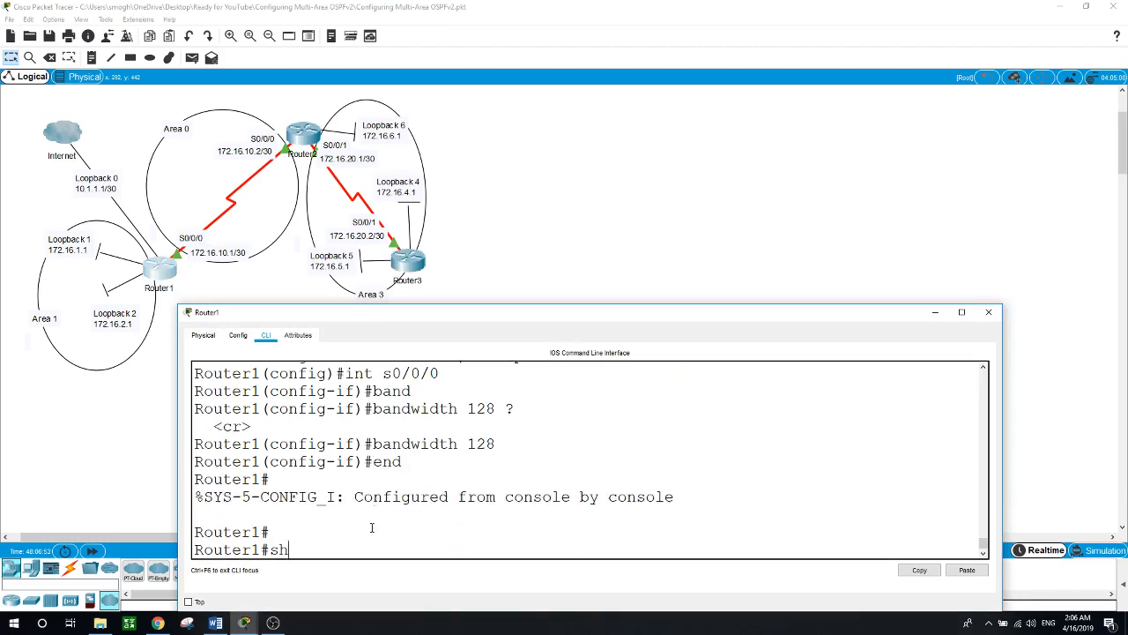
pyautogui.write('ow ip int brief')
pyautogui.press('Return')
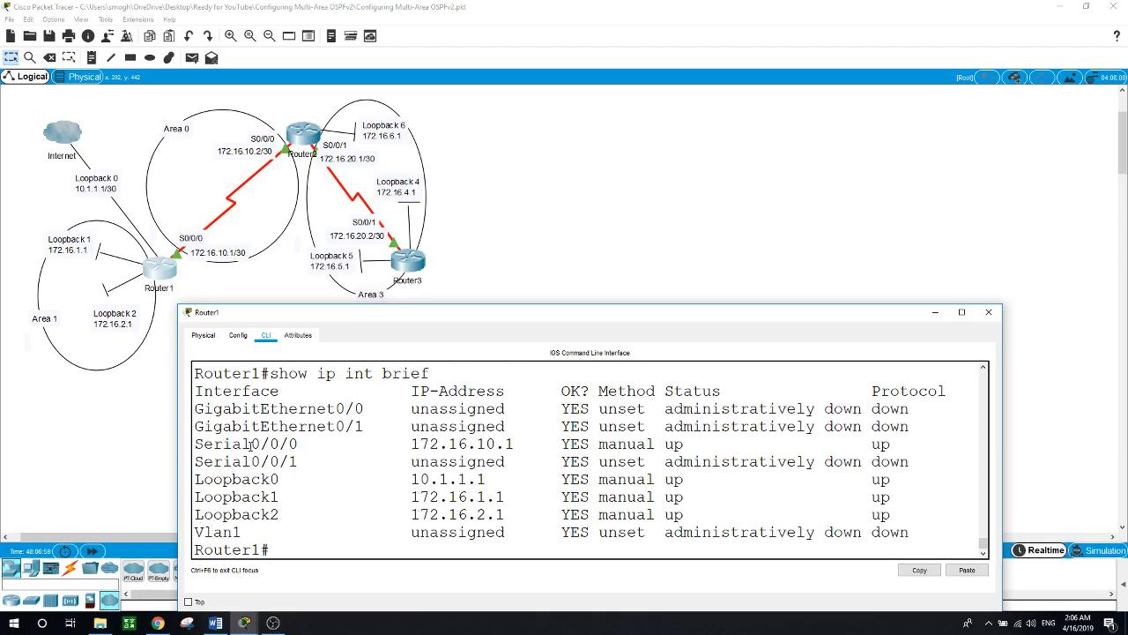
pyautogui.moveTo(203, 444); pyautogui.dragTo(881, 443)
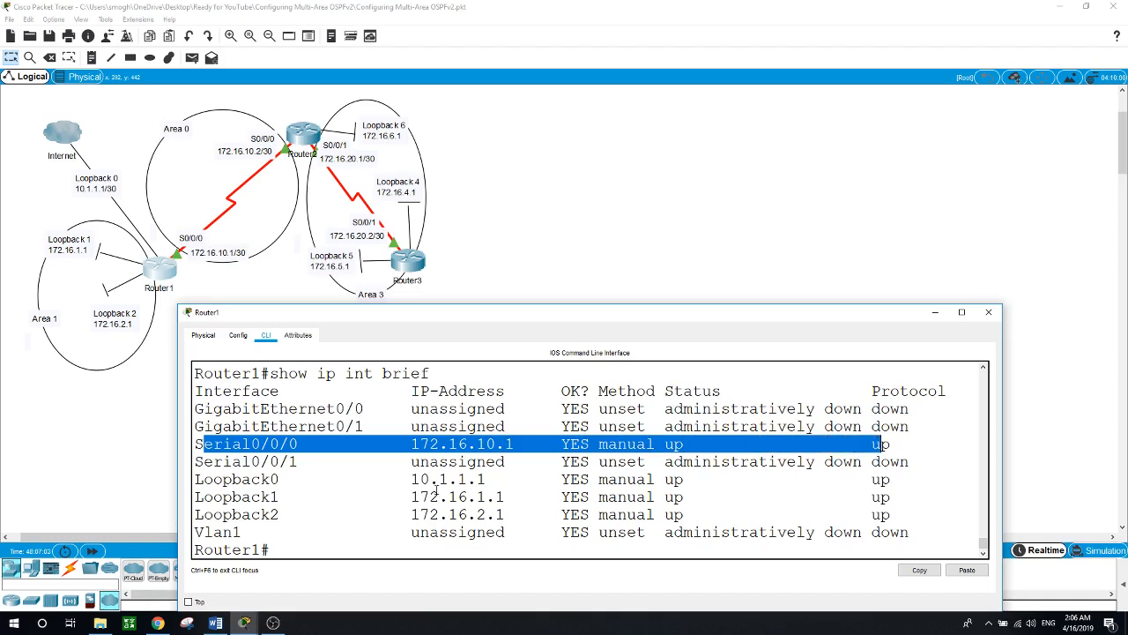
pyautogui.moveTo(201, 479); pyautogui.dragTo(701, 479)
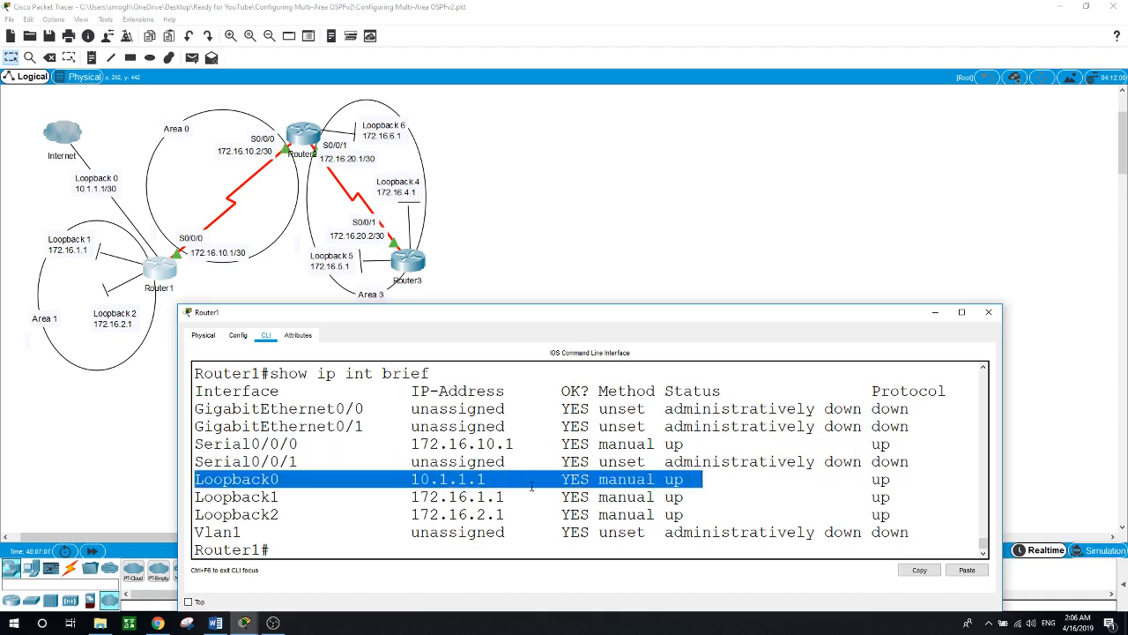
pyautogui.moveTo(204, 497); pyautogui.dragTo(654, 514)
# Step: Leave configuration mode on Router2 and run show ip int brief to check its interface addresses and status
pyautogui.click(304, 134)
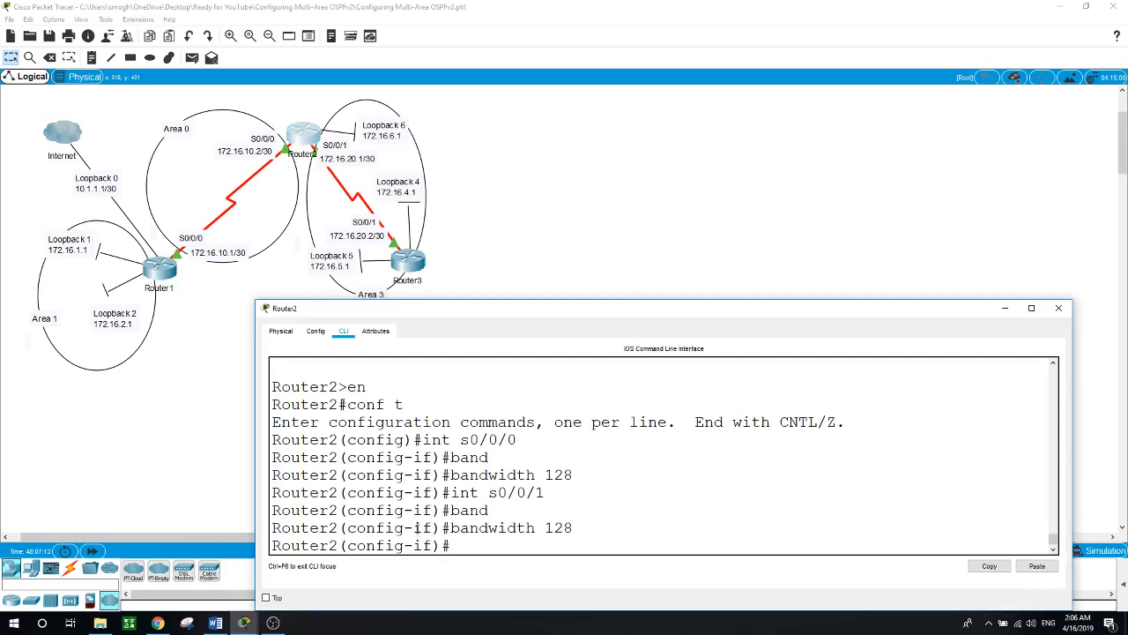
pyautogui.write('e')
pyautogui.write('nd')
pyautogui.press('Return')
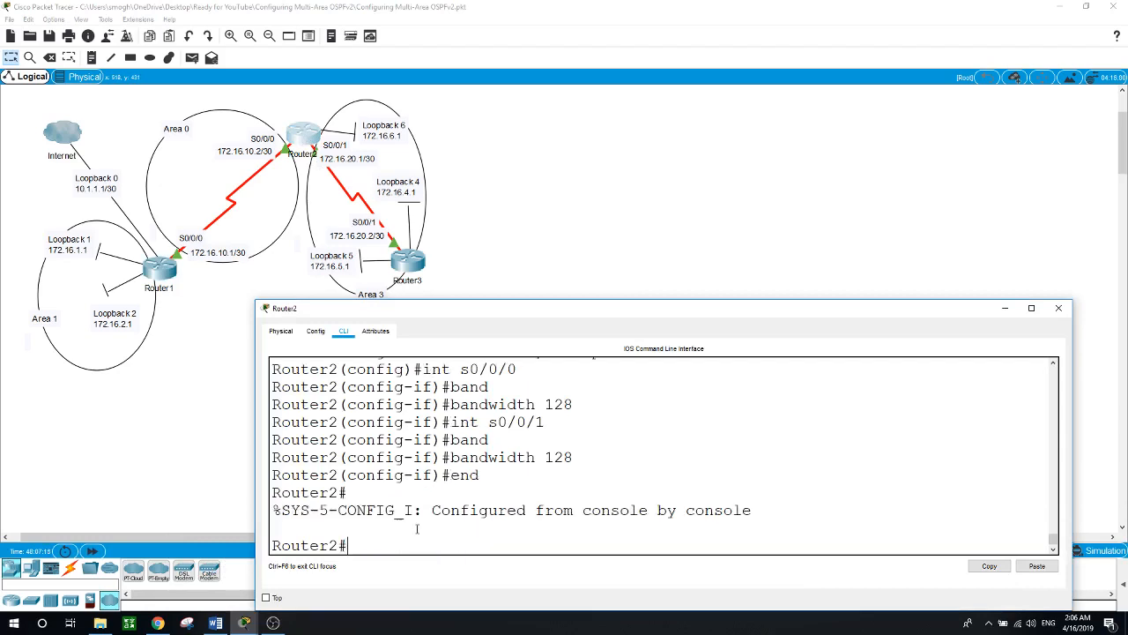
pyautogui.press('Return')
pyautogui.write('show ip int brief')
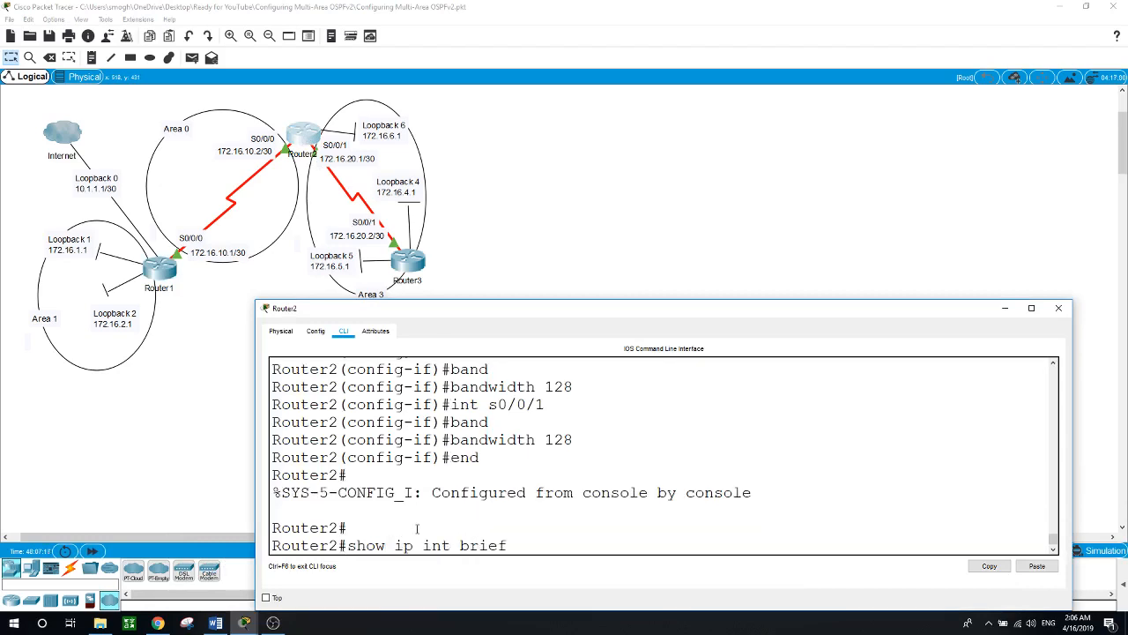
pyautogui.press('Return')
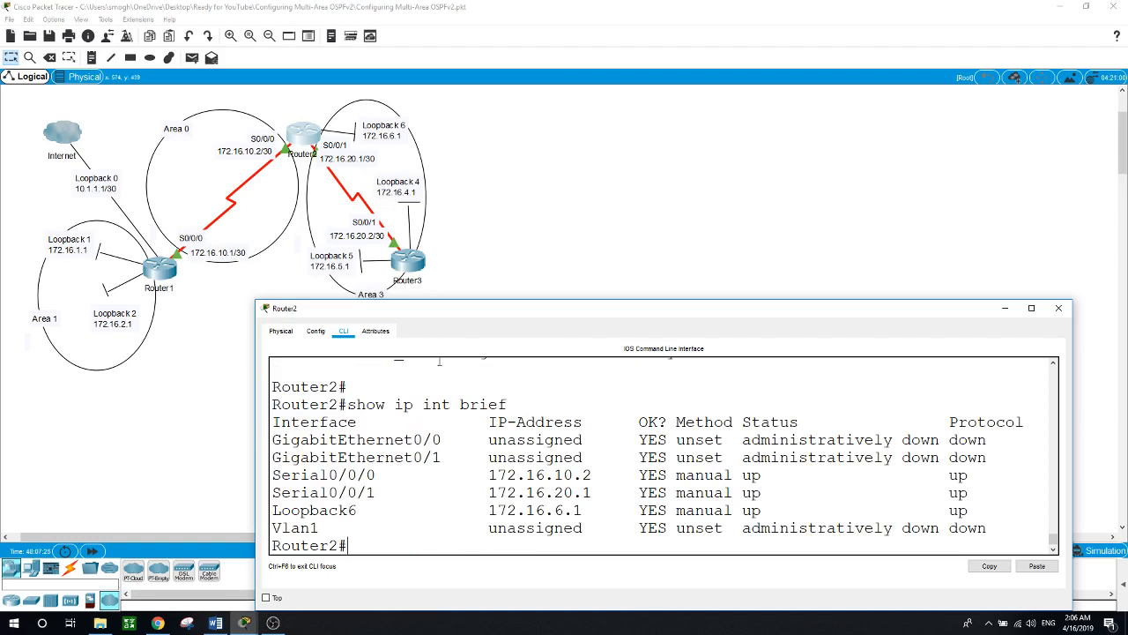
# Step: Leave configuration mode on Router3 and run show ip int brief to check the Serial0/0/1 address
pyautogui.click(416, 263)
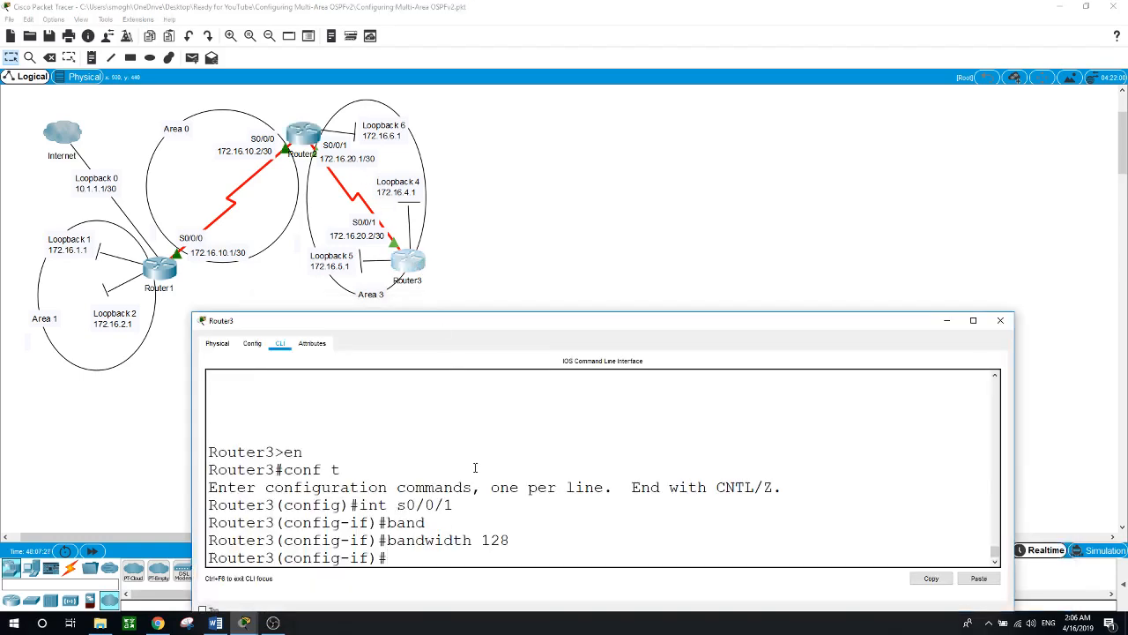
pyautogui.write('end')
pyautogui.press('Return')
pyautogui.write('show ip int')
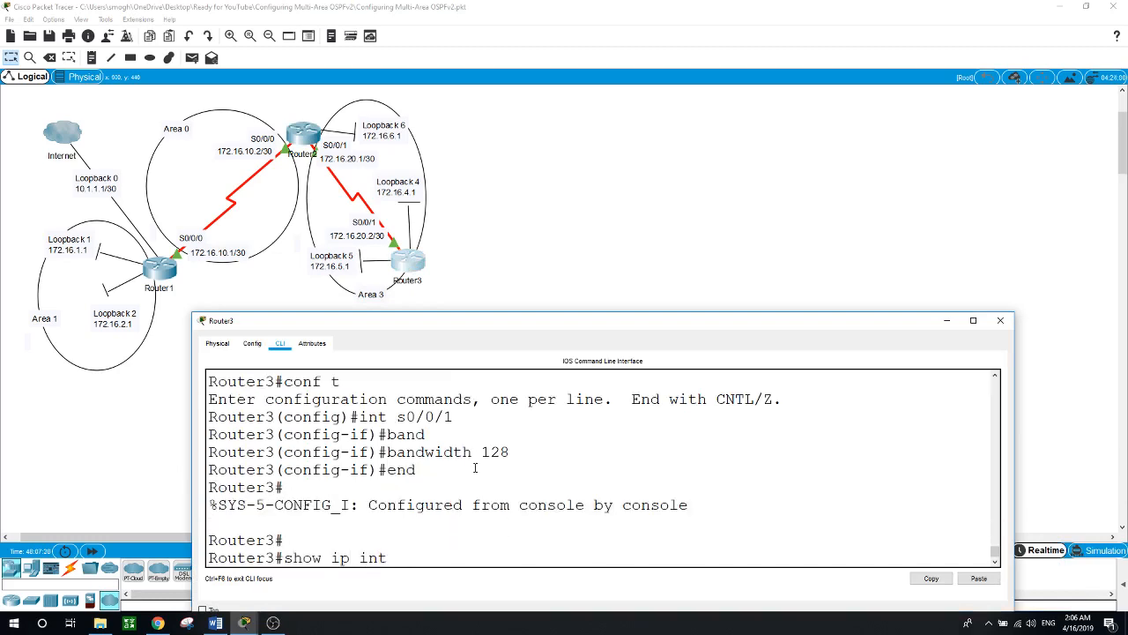
pyautogui.write(' brief')
pyautogui.press('Return')
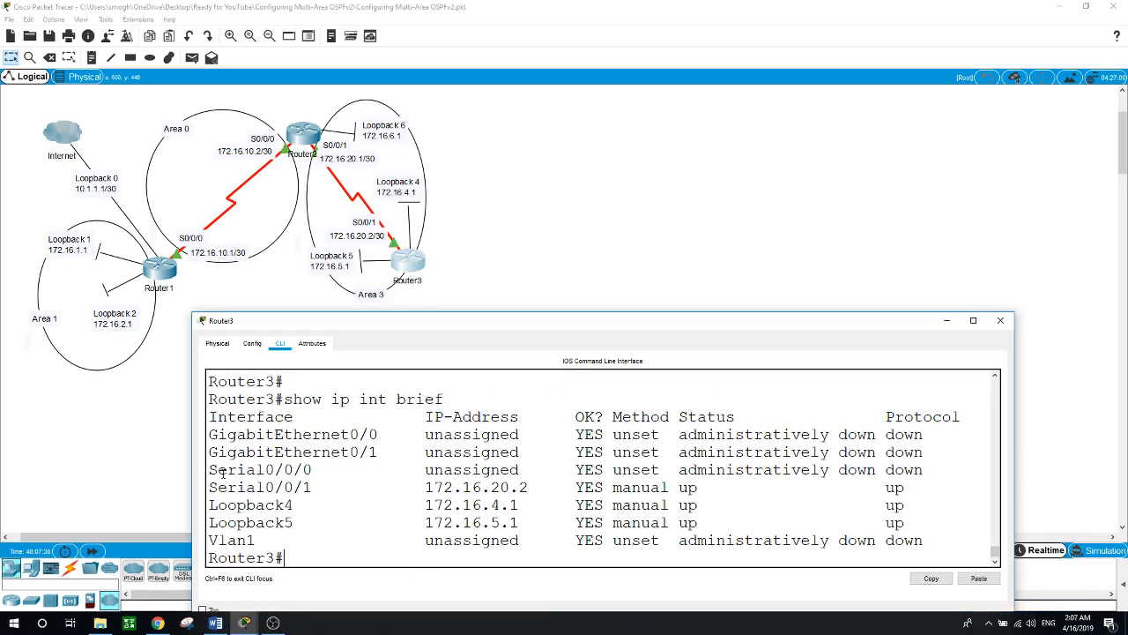
pyautogui.moveTo(210, 487); pyautogui.dragTo(554, 491)
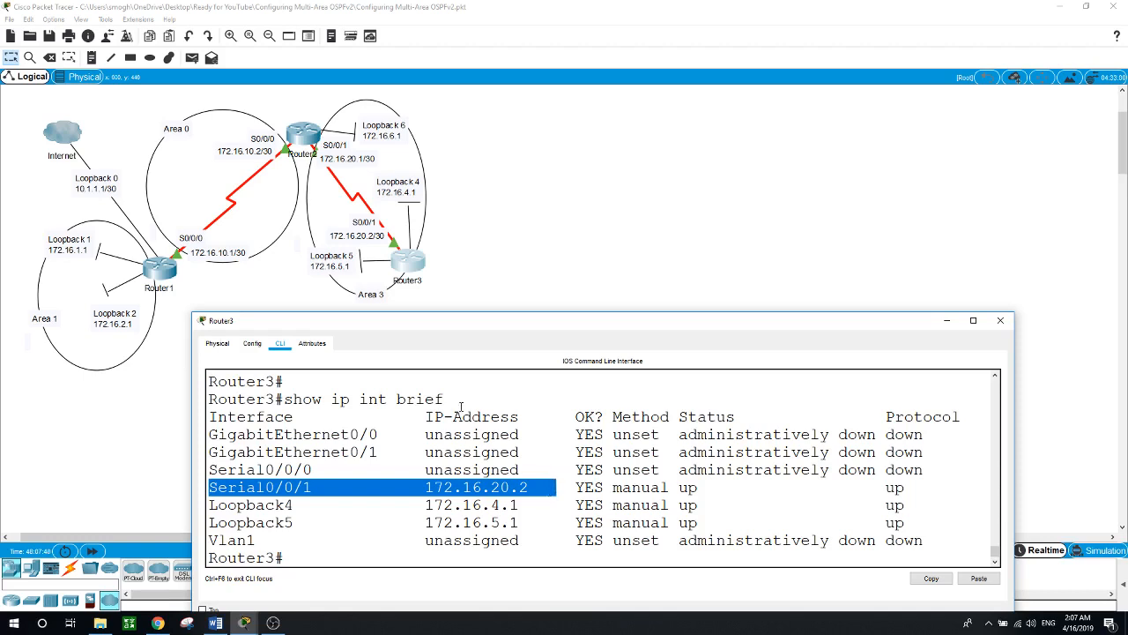
pyautogui.click(338, 554)
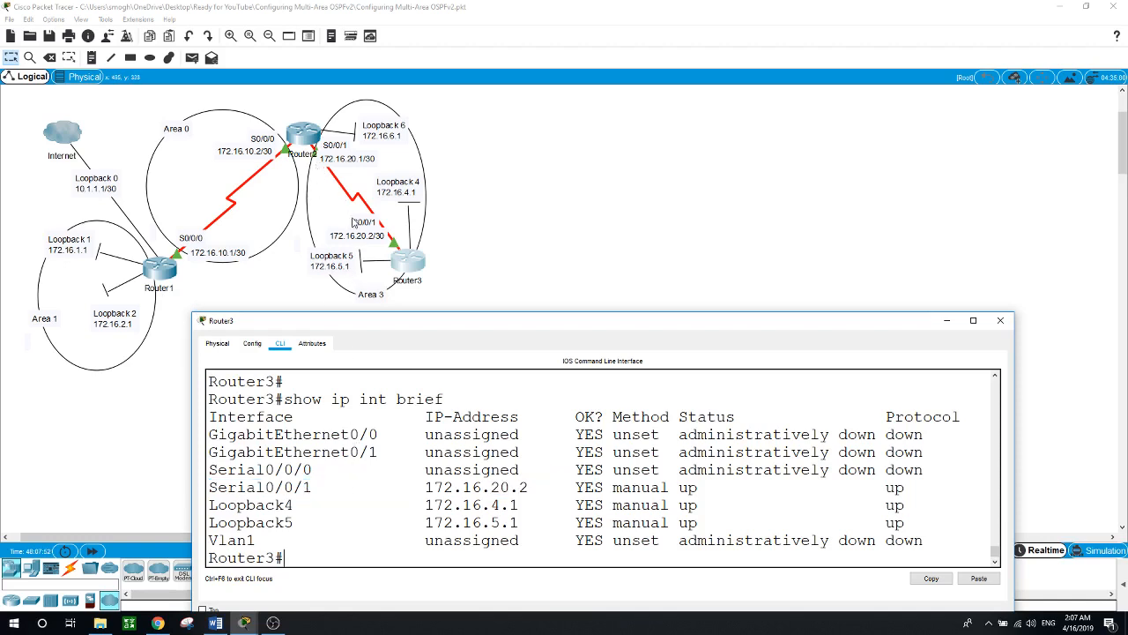
# Step: Ping 172.16.20.1 from Router3 and 172.16.10.1 from Router2 to test both serial links
pyautogui.write('ping 172.16.20.1')
pyautogui.press('Return')
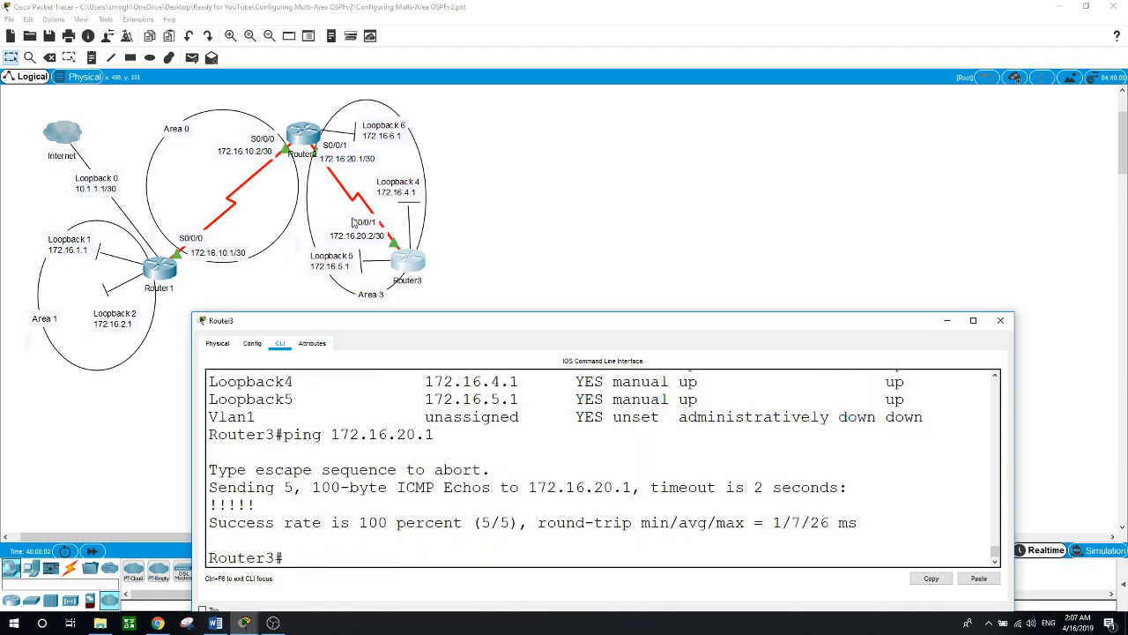
pyautogui.click(304, 144)
pyautogui.write('ping ')
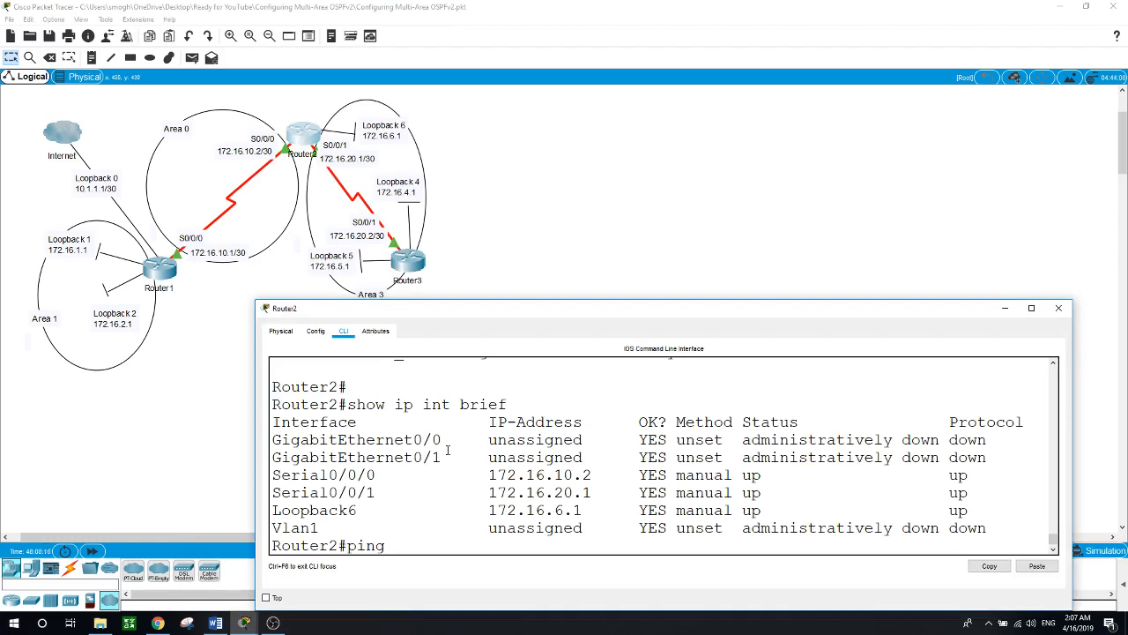
pyautogui.write('172.16.10.1')
pyautogui.press('Return')
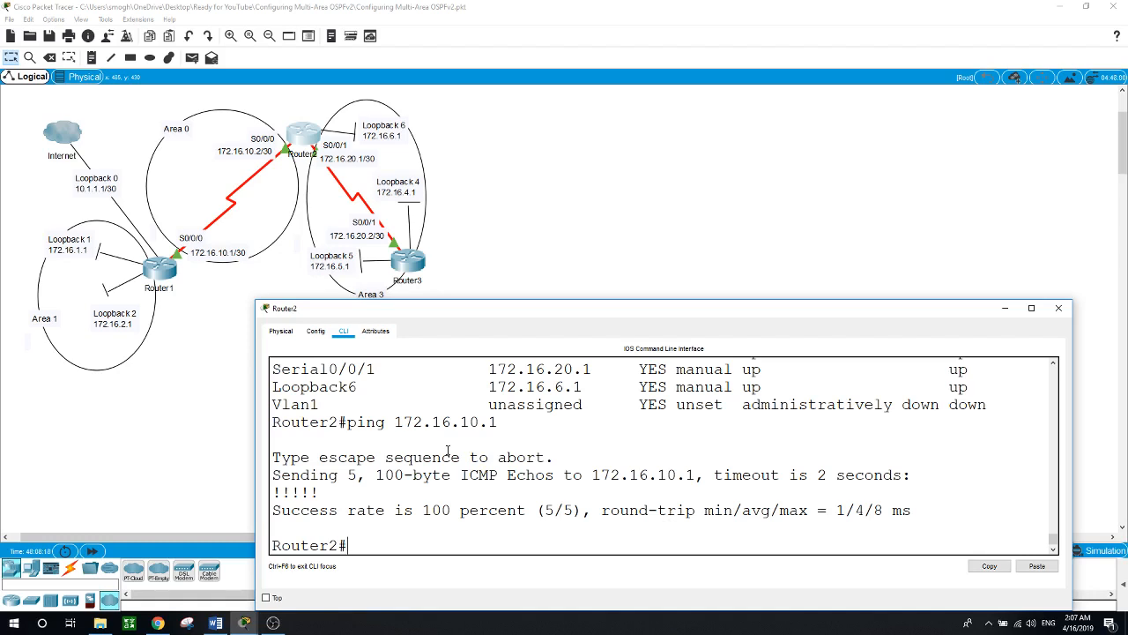
pyautogui.click(568, 174)
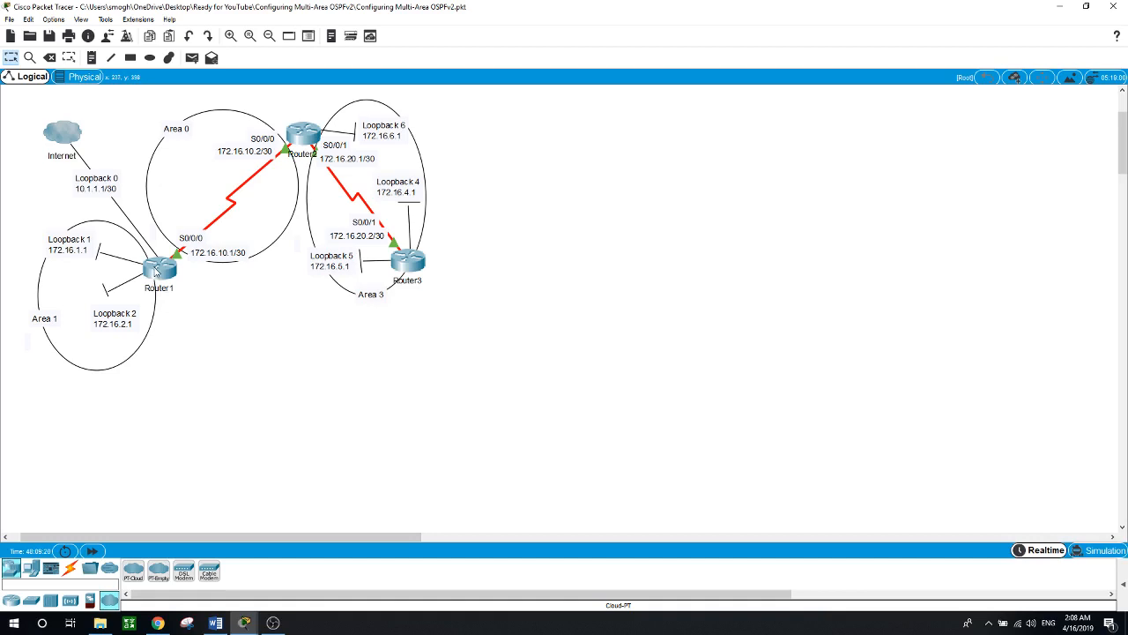
# Step: On Router1, enter global configuration mode, start OSPF process 1 and set its router ID to 1.1.1.1
pyautogui.moveTo(155, 271)
pyautogui.click(169, 275)
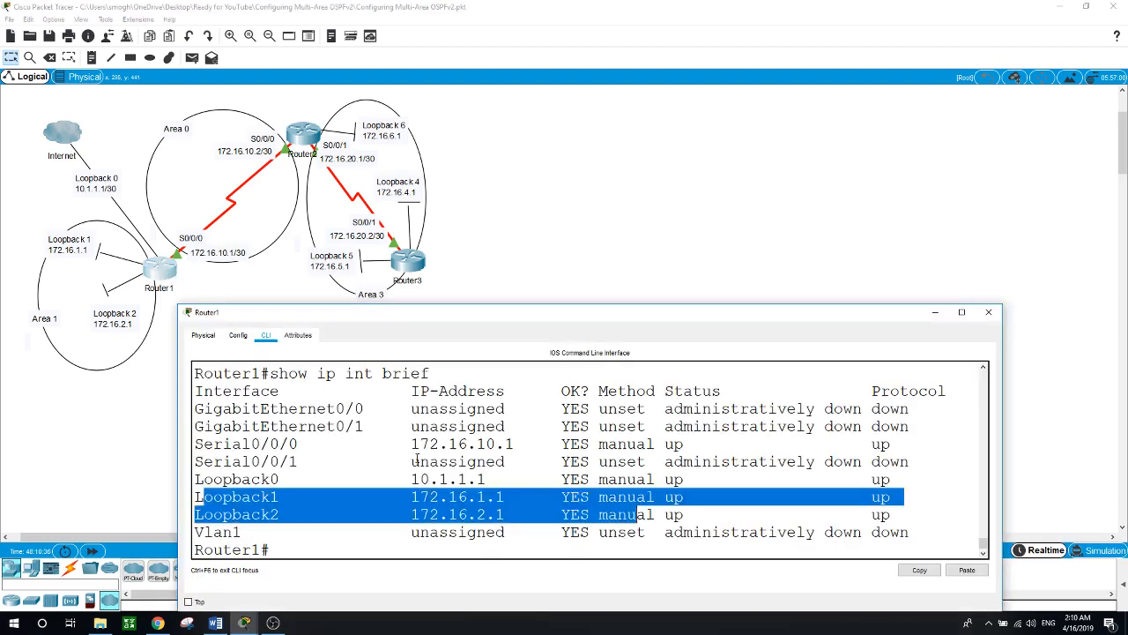
pyautogui.click(459, 551)
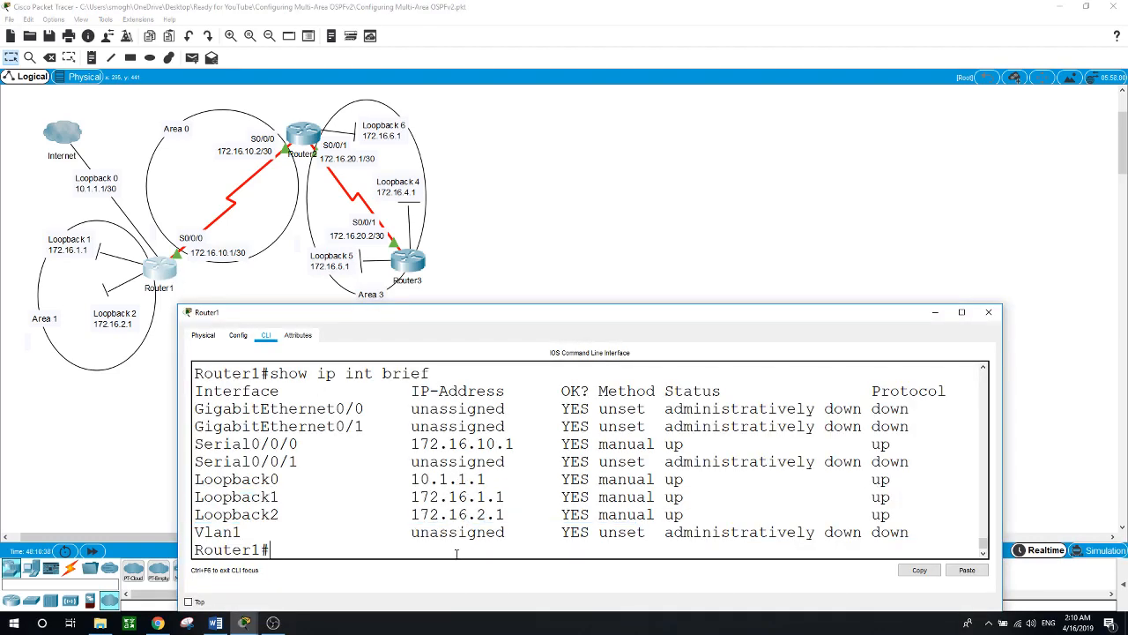
pyautogui.write('conf t')
pyautogui.press('Return')
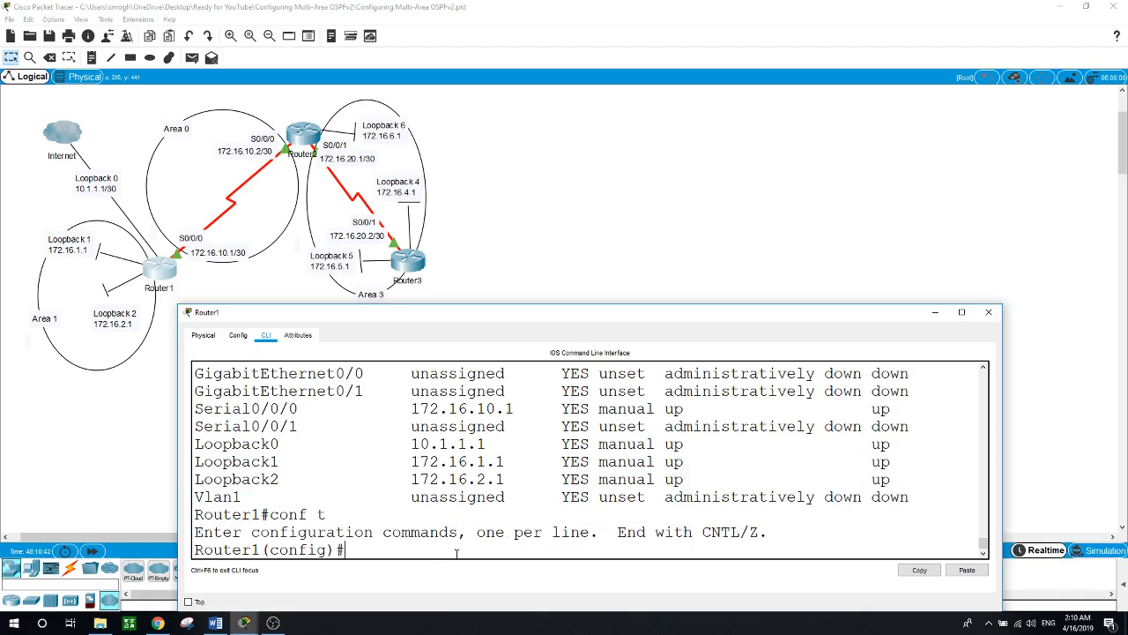
pyautogui.write('router ospf 1')
pyautogui.press('Return')
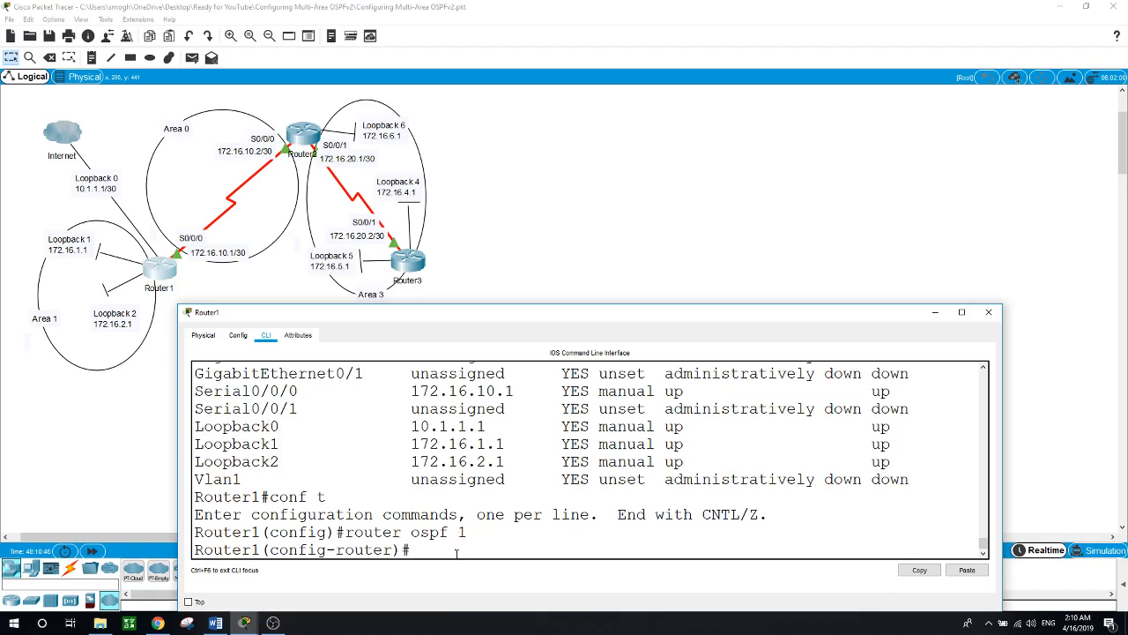
pyautogui.write('router-id')
pyautogui.press('Tab')
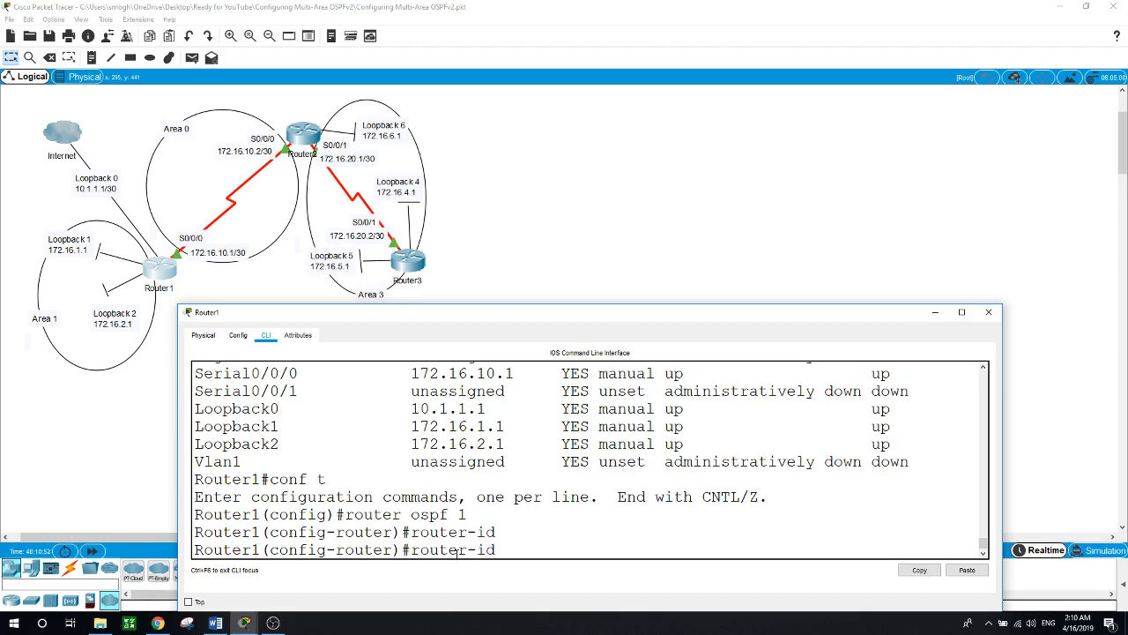
pyautogui.write('1.1.1.1')
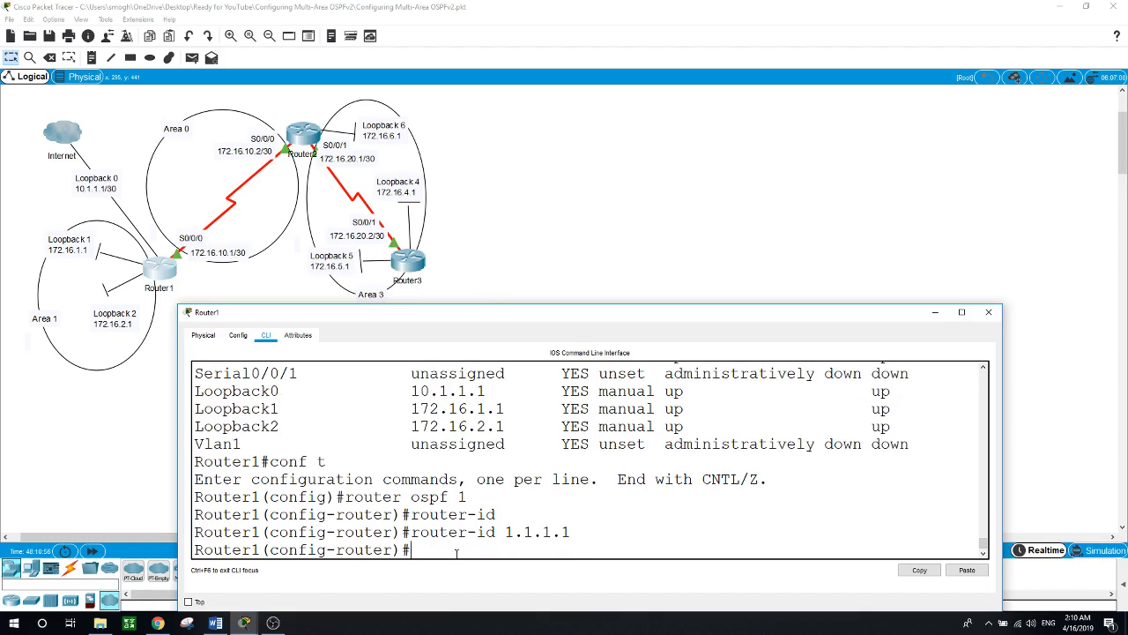
# Step: Advertise networks 172.16.1.0 and 172.16.2.0 with wildcard mask 0.0.0.255 in OSPF area 1 on Router1
pyautogui.write('network')
pyautogui.write('172.16.1.0')
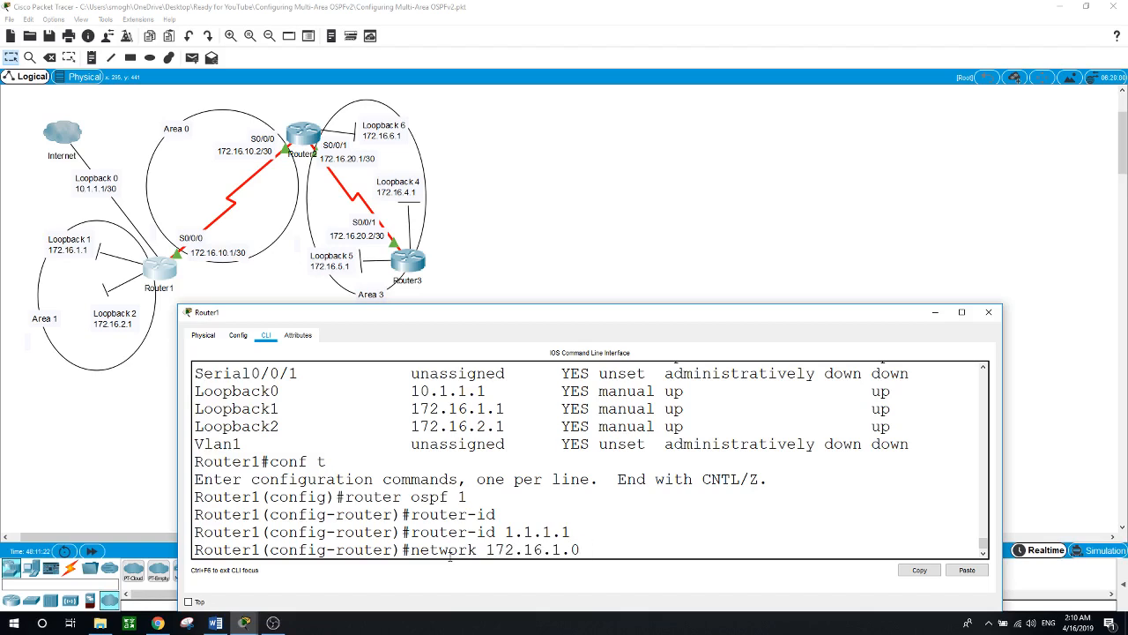
pyautogui.write('0.0.0.255 area 1')
pyautogui.press('Return')
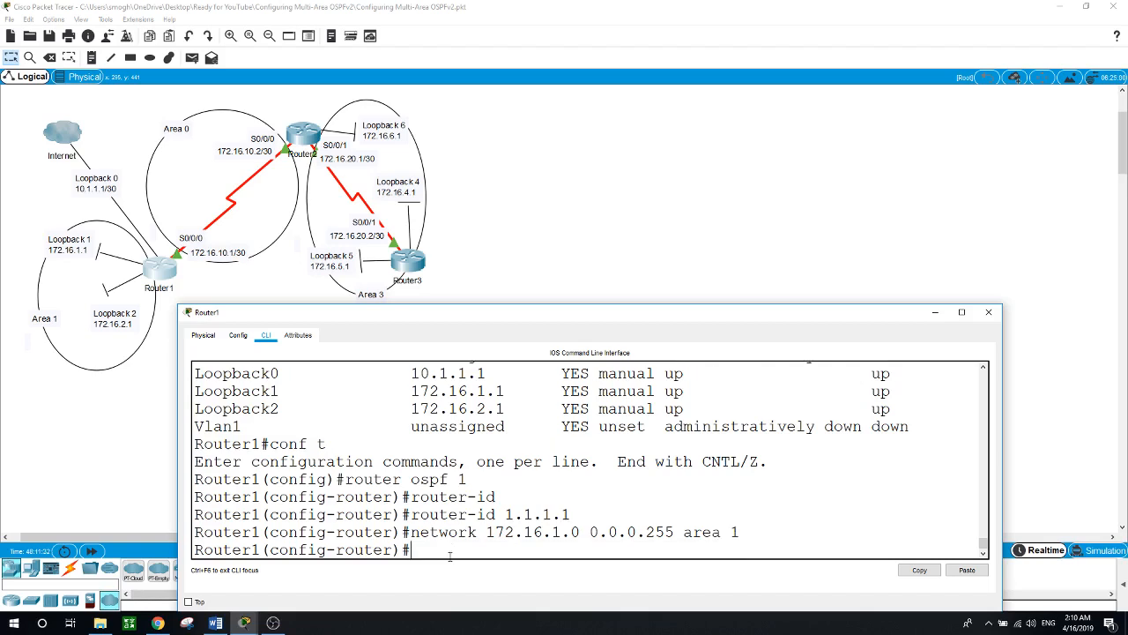
pyautogui.write('network 172.16.2.0')
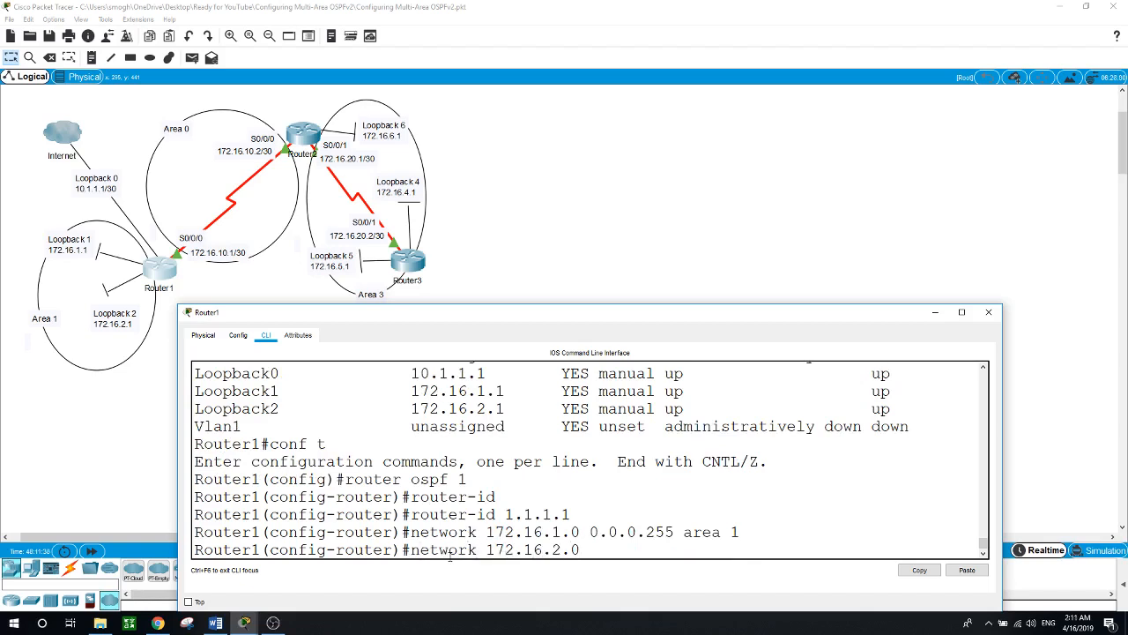
pyautogui.write(' 0.0.0.255')
pyautogui.write('area 1')
pyautogui.press('Return')
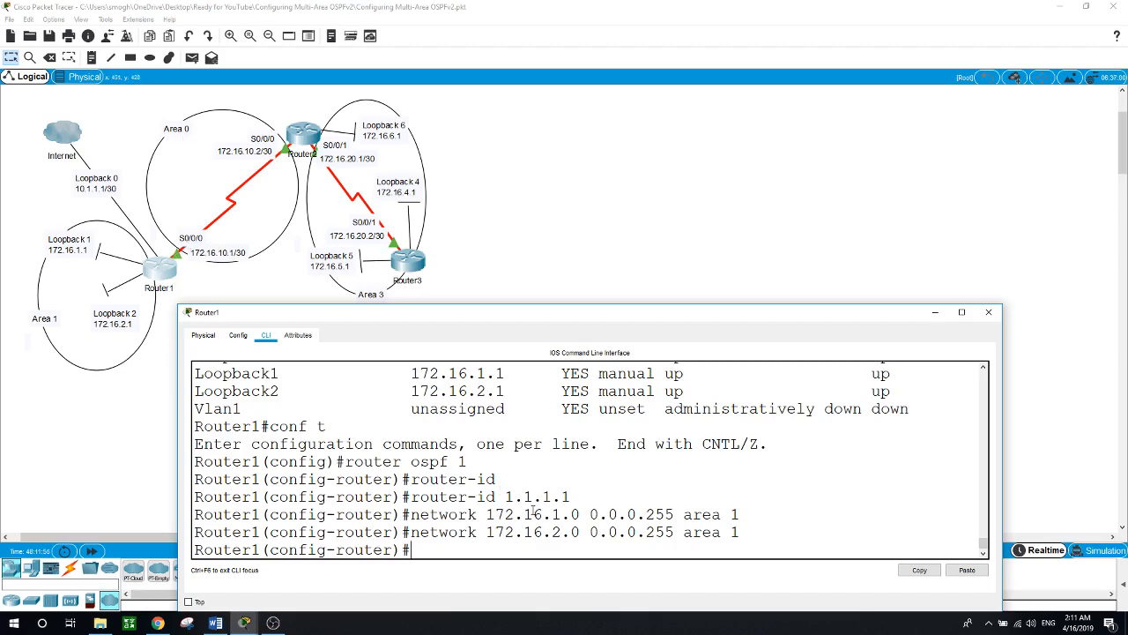
# Step: Advertise network 172.16.10.0 with wildcard mask 0.0.0.3 in area 0 on Router1 and exit OSPF configuration
pyautogui.write('network 172.16.10')
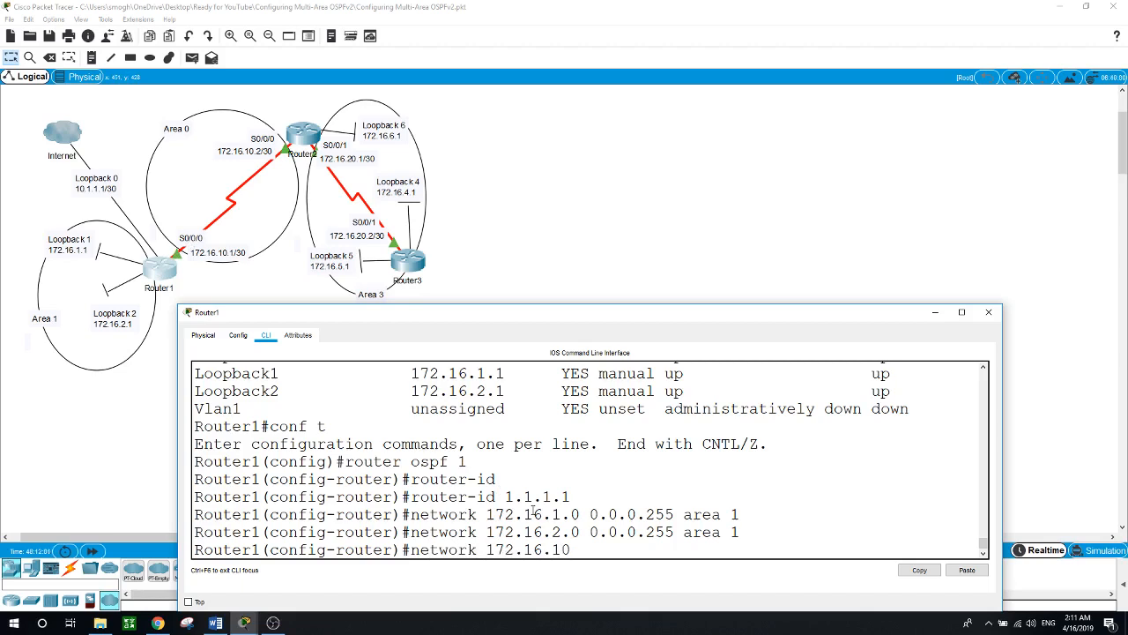
pyautogui.write('.0 0.0.0.3 area 0')
pyautogui.press('Return')
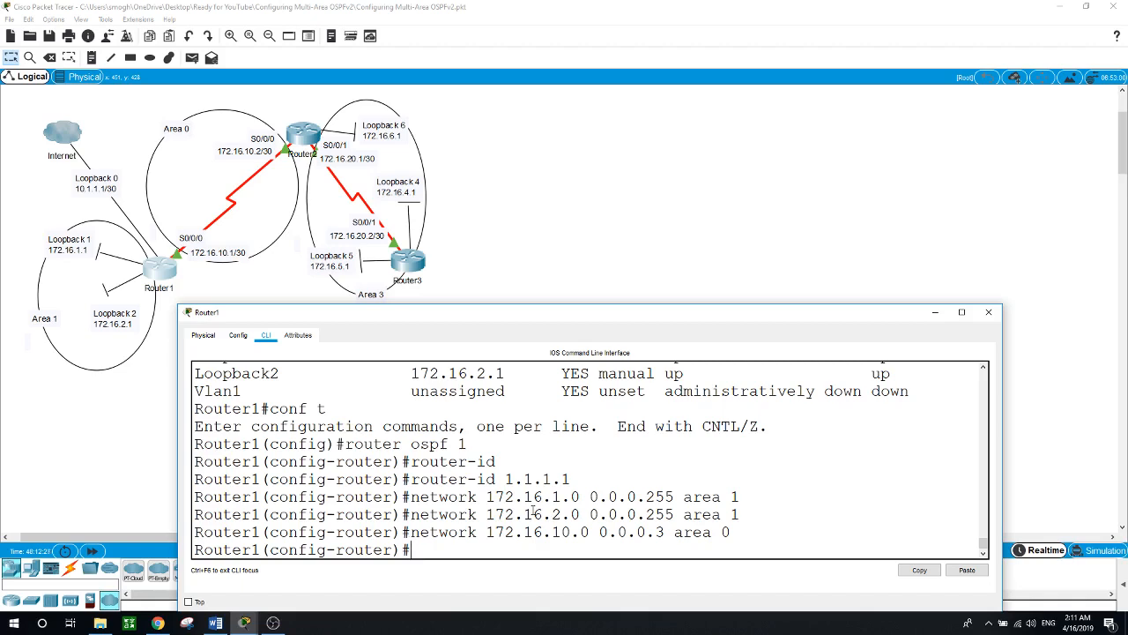
pyautogui.write('exit')
pyautogui.press('Return')
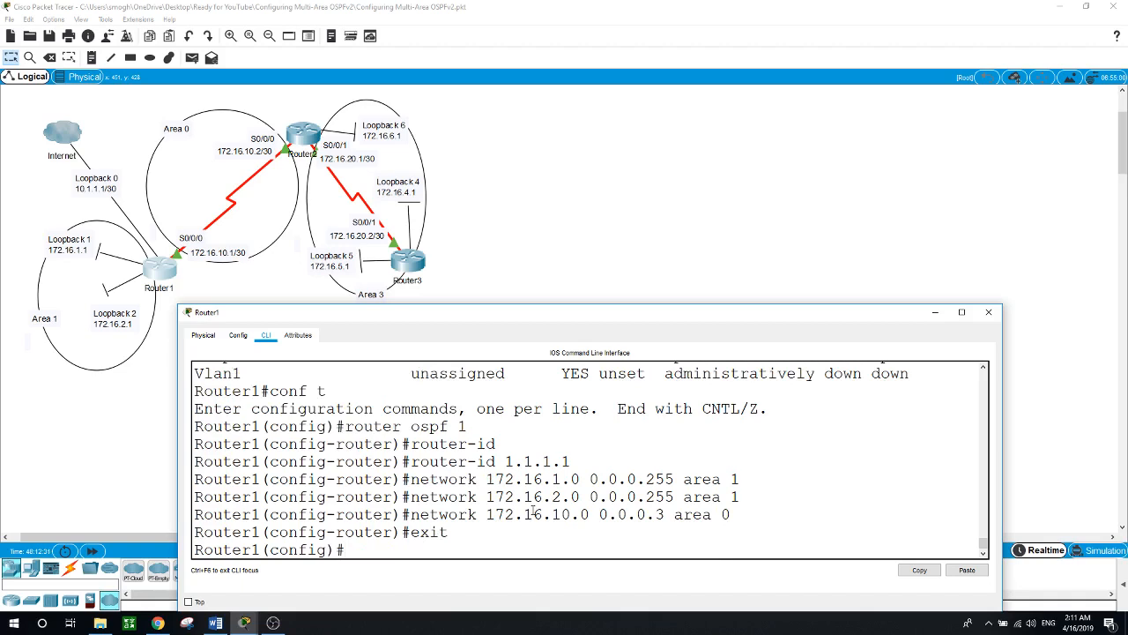
pyautogui.write('passi')
pyautogui.press('Tab')
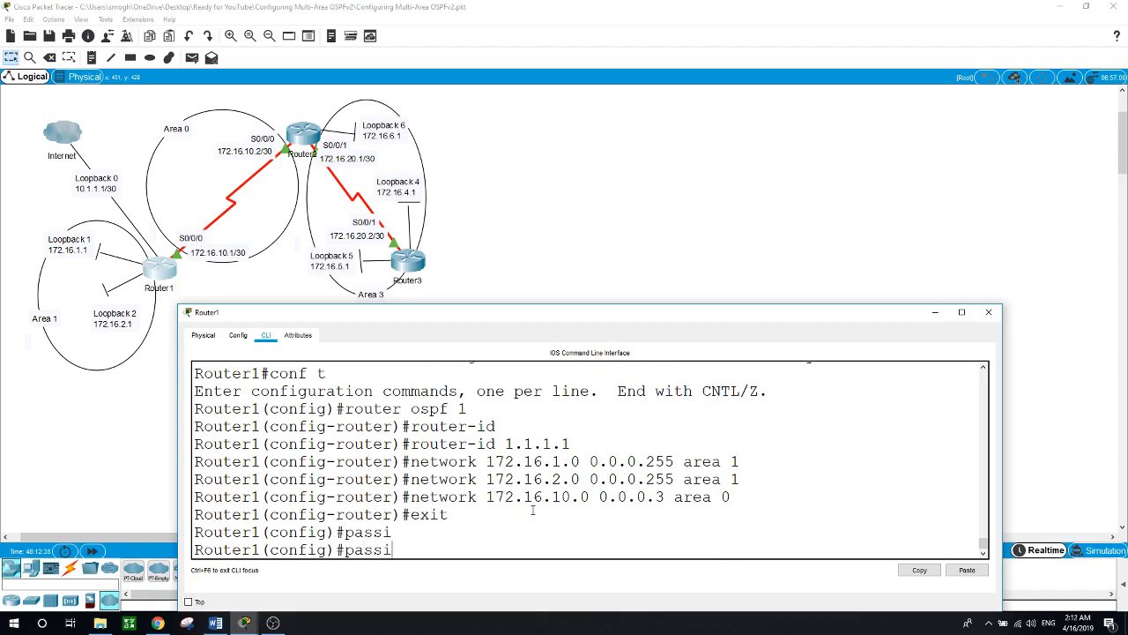
pyautogui.press('BackSpace')
pyautogui.press('BackSpace')
pyautogui.press('BackSpace')
pyautogui.press('BackSpace')
pyautogui.press('BackSpace')
pyautogui.write('passive-in')
pyautogui.press('Tab')
pyautogui.press('BackSpace')
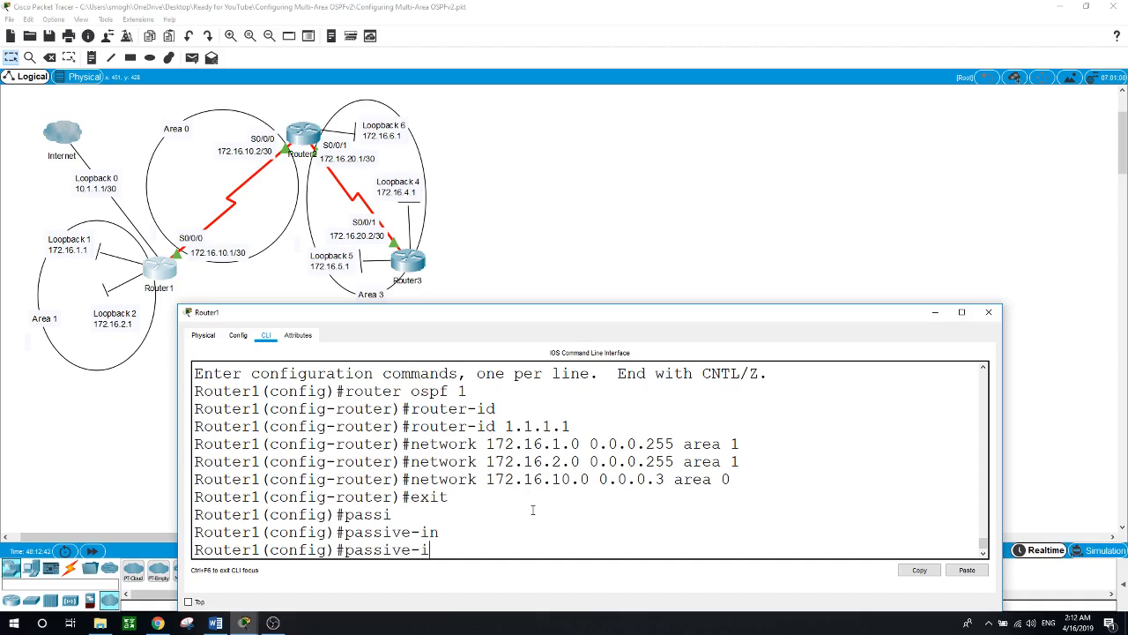
pyautogui.press('BackSpace')
pyautogui.press('BackSpace')
pyautogui.press('BackSpace')
pyautogui.press('BackSpace')
pyautogui.press('BackSpace')
pyautogui.press('BackSpace')
pyautogui.press('BackSpace')
pyautogui.press('BackSpace')
pyautogui.press('BackSpace')
# Step: Re-enter OSPF process 1 on Router1 and make loopback 1 a passive interface
pyautogui.write('router ospf 1')
pyautogui.press('Return')
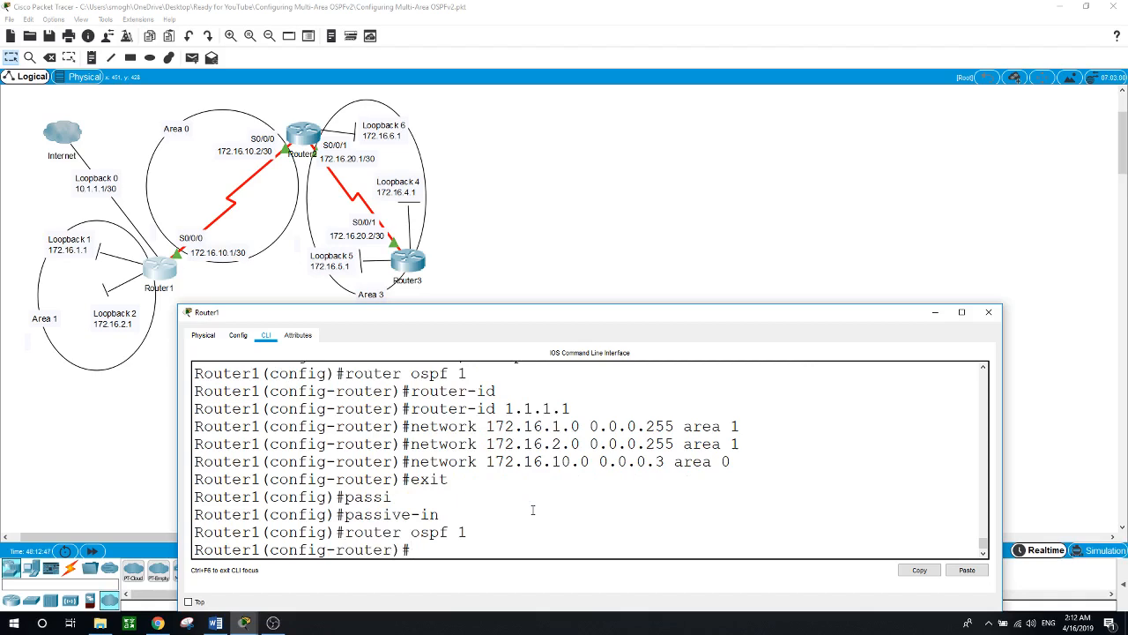
pyautogui.write('pass')
pyautogui.press('Tab')
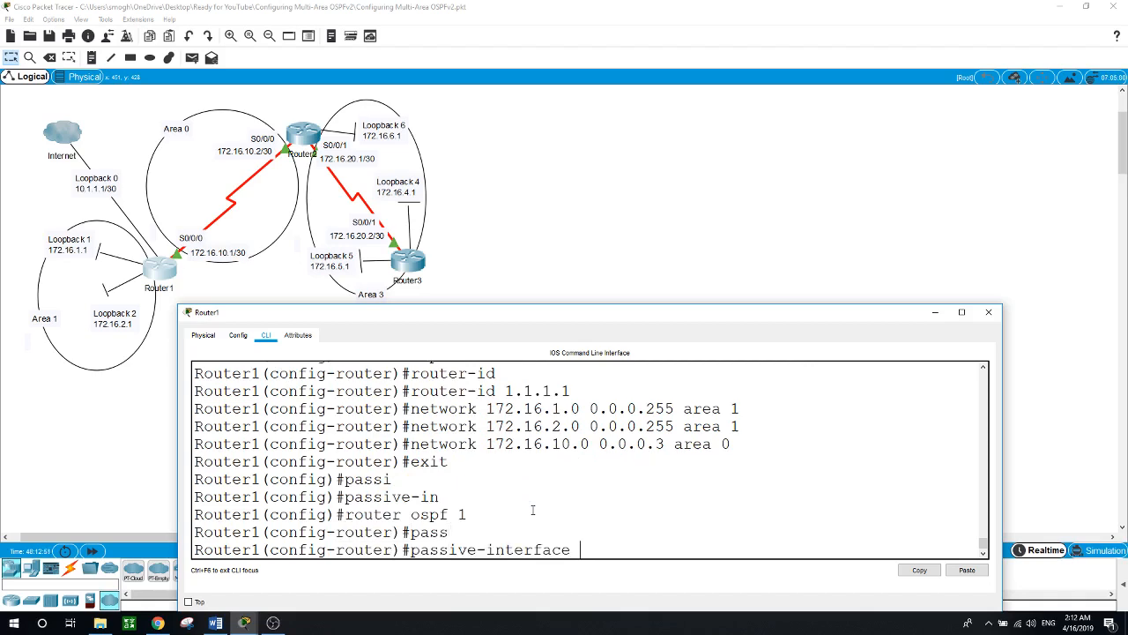
pyautogui.write('loopback 1')
pyautogui.press('Return')
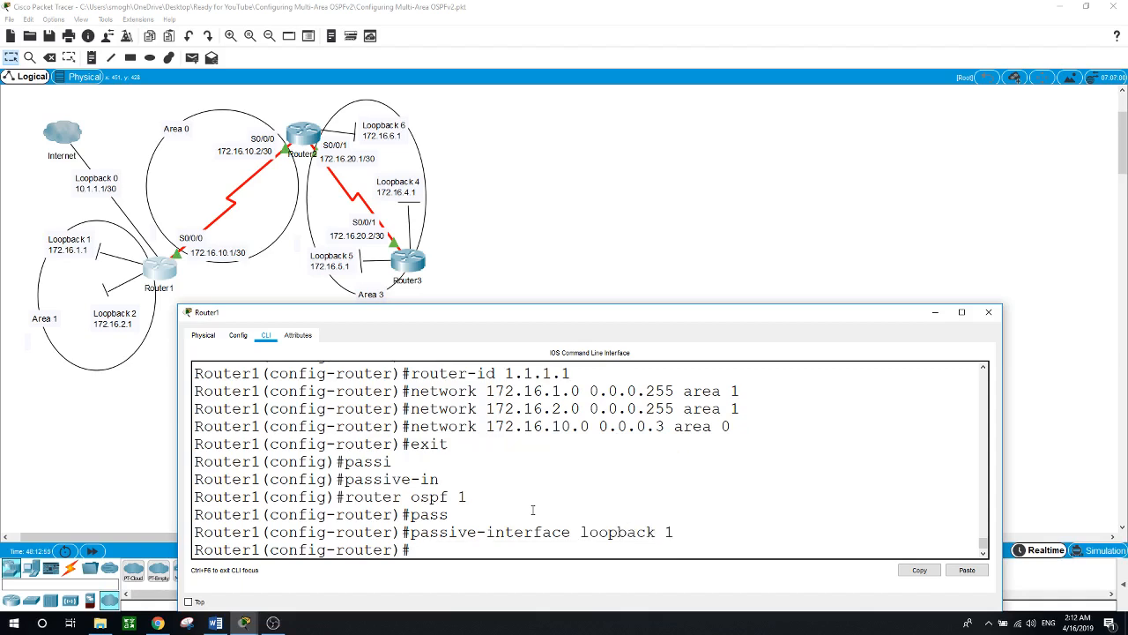
# Step: Make loopback 2 a passive interface on Router1 and return to global configuration mode
pyautogui.write('pass')
pyautogui.press('Tab')
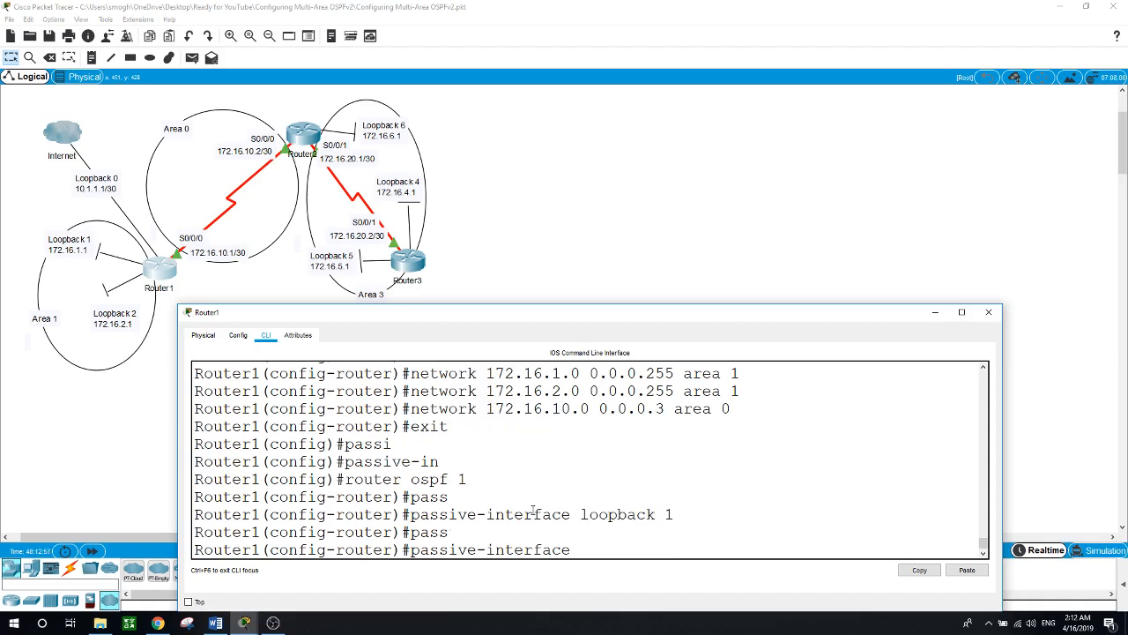
pyautogui.write('loopb')
pyautogui.press('Tab')
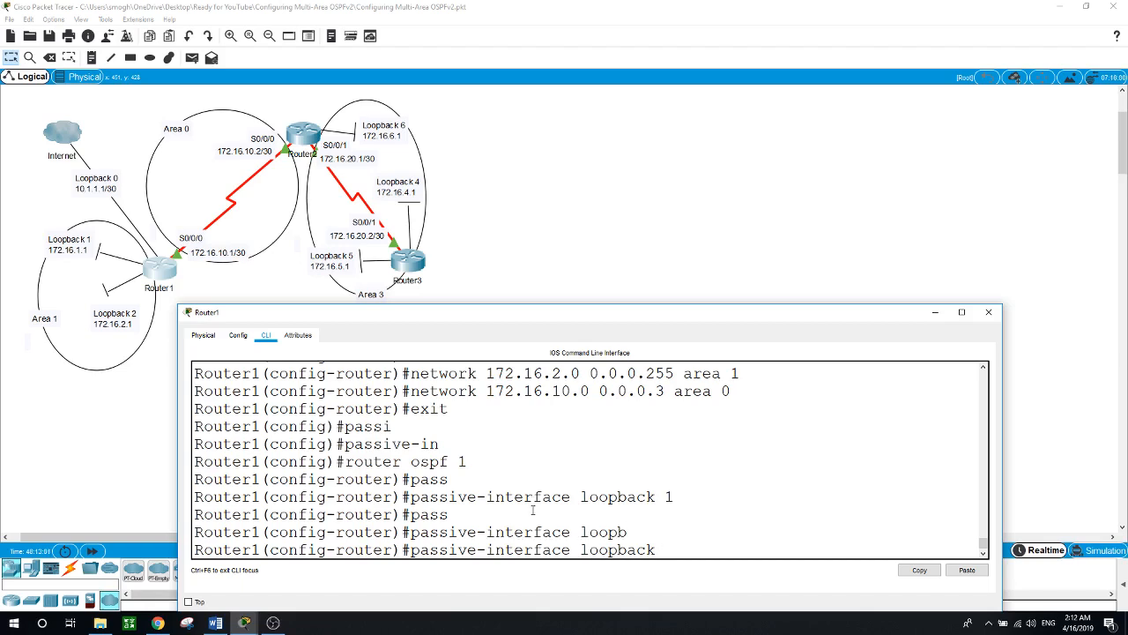
pyautogui.write('2')
pyautogui.press('Return')
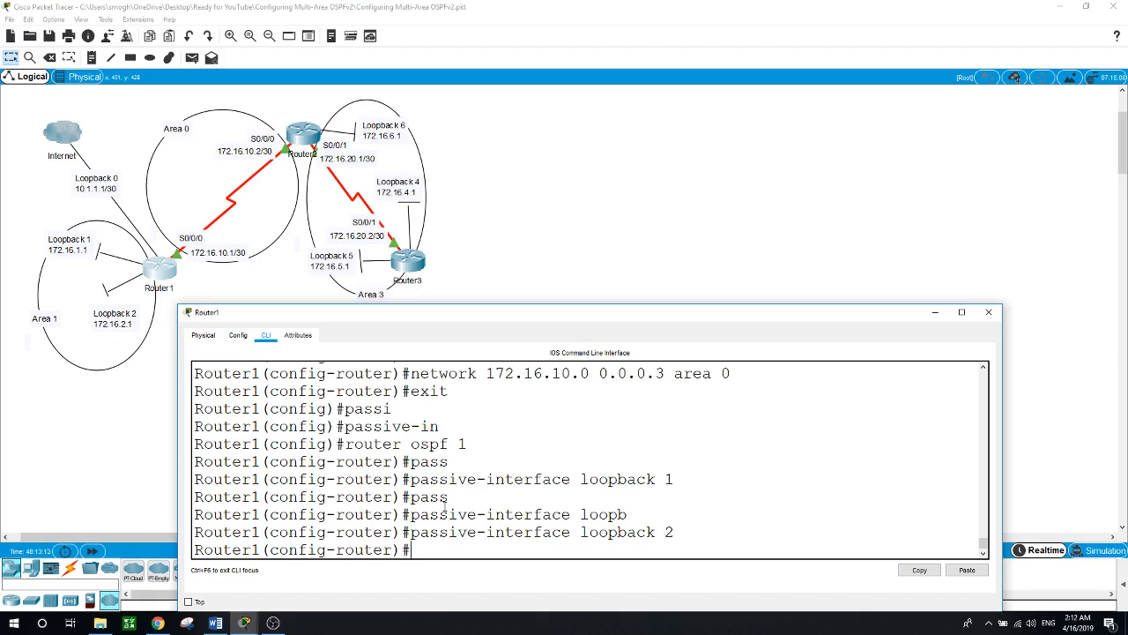
pyautogui.write('exit')
pyautogui.press('Return')
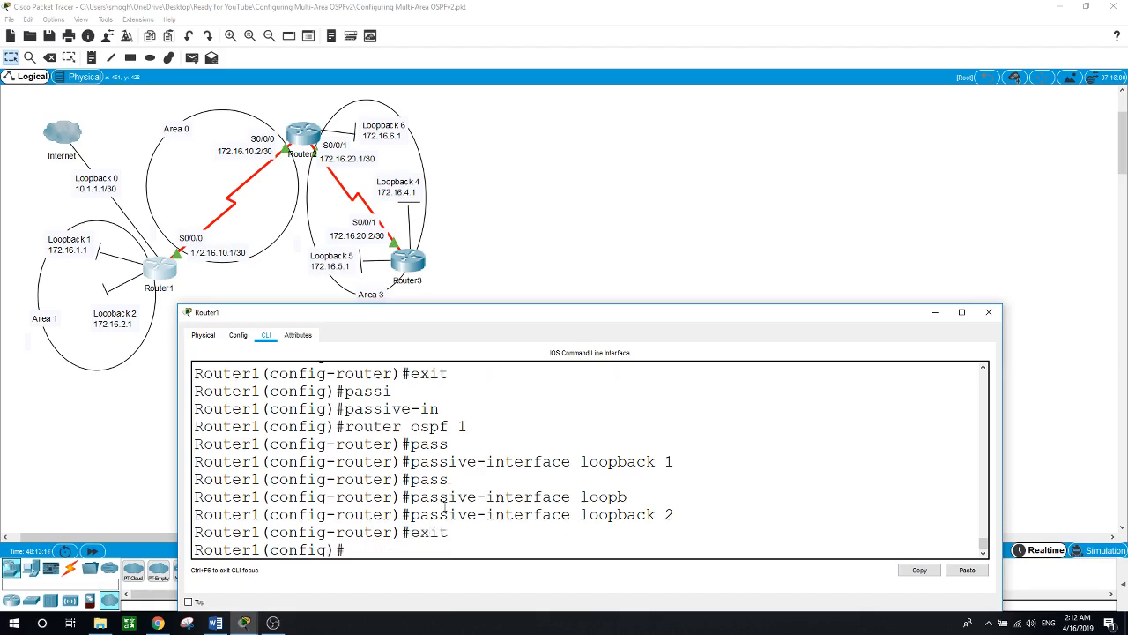
# Step: Add a static default route 0.0.0.0 0.0.0.0 on Router1 that exits through loopback 0
pyautogui.write('ip route 0.0.0.0 0.0.0.0')
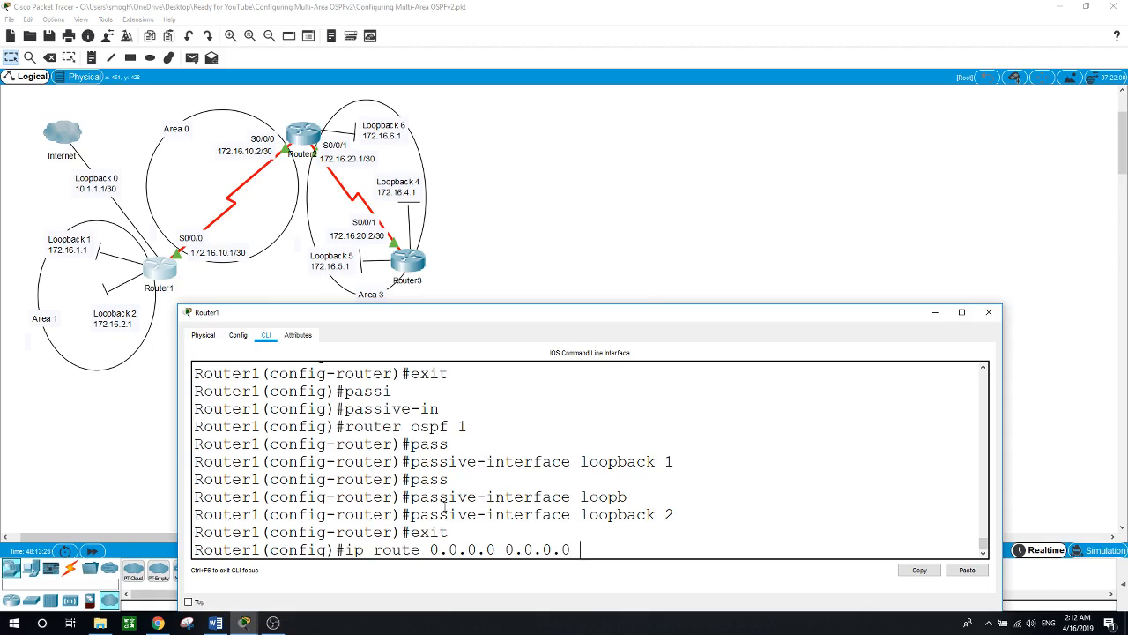
pyautogui.write(' loopback 0')
pyautogui.press('Return')
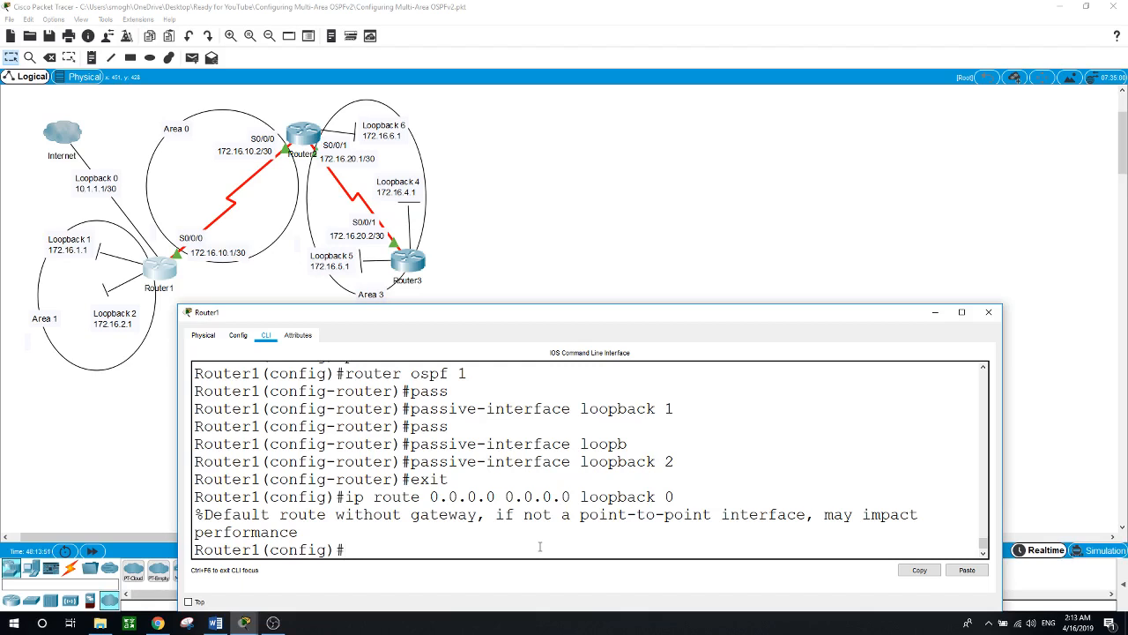
pyautogui.click(637, 241)
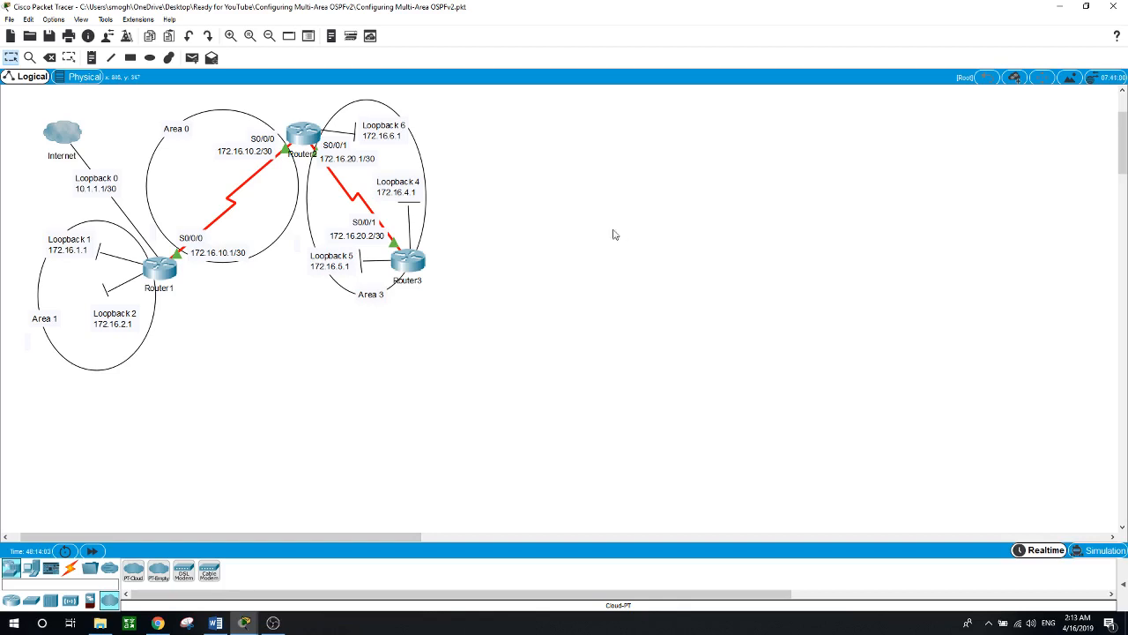
# Step: Advertise Router1's default route in OSPF process 1 with default-information originate
pyautogui.click(157, 268)
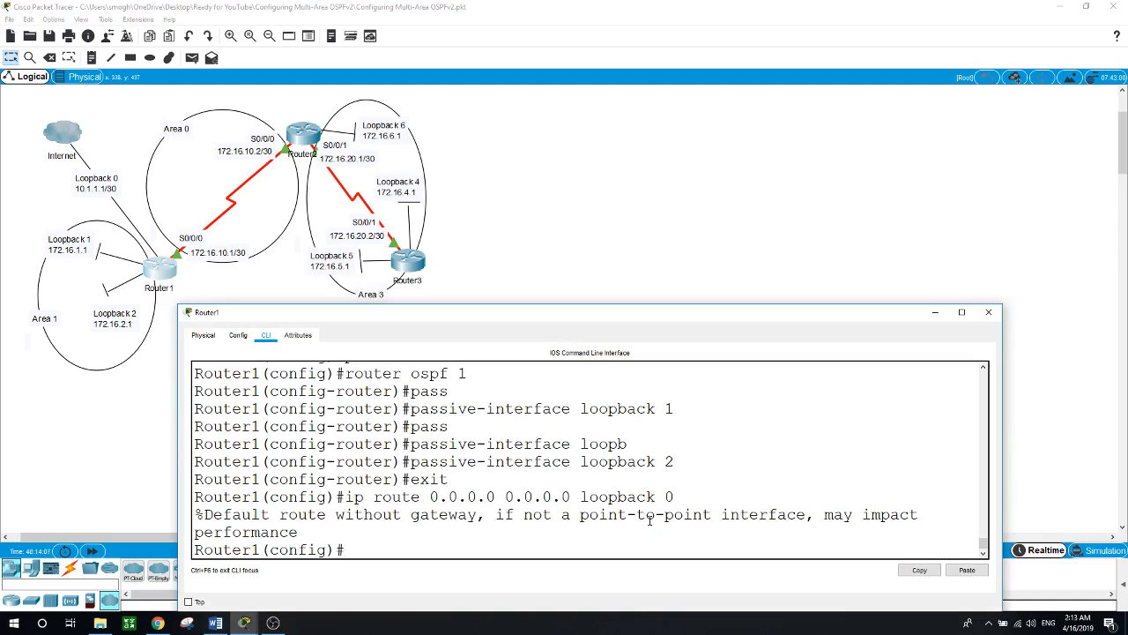
pyautogui.write('roout')
pyautogui.press('BackSpace')
pyautogui.press('BackSpace')
pyautogui.press('BackSpace')
pyautogui.write('uter ospf 1')
pyautogui.press('Return')
pyautogui.write('d')
pyautogui.press('Tab')
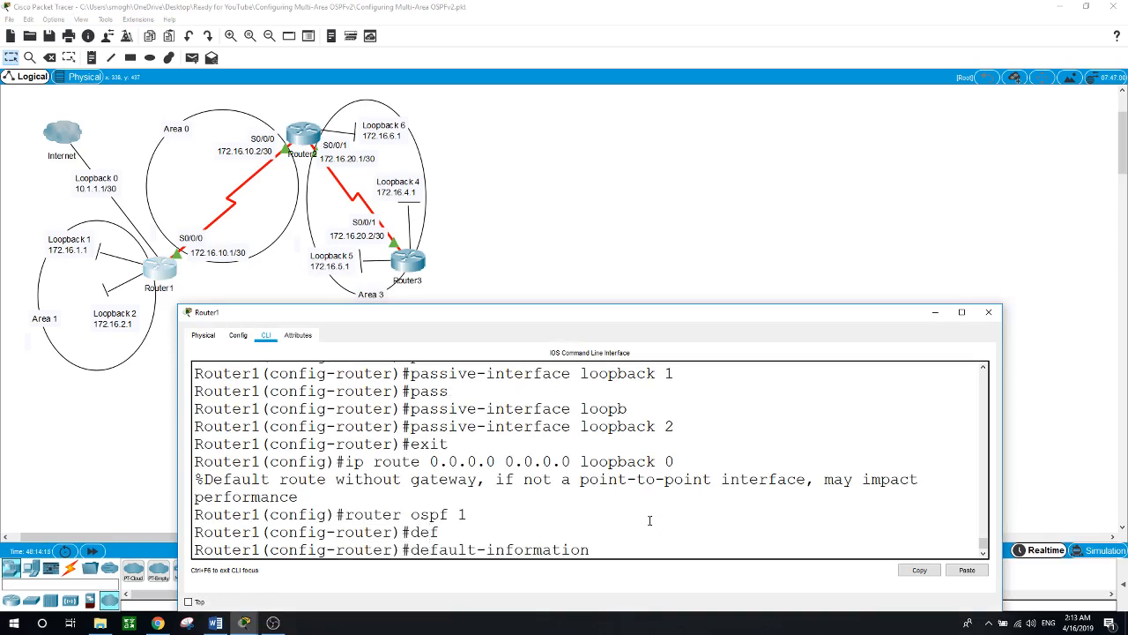
pyautogui.write('or')
pyautogui.press('Tab')
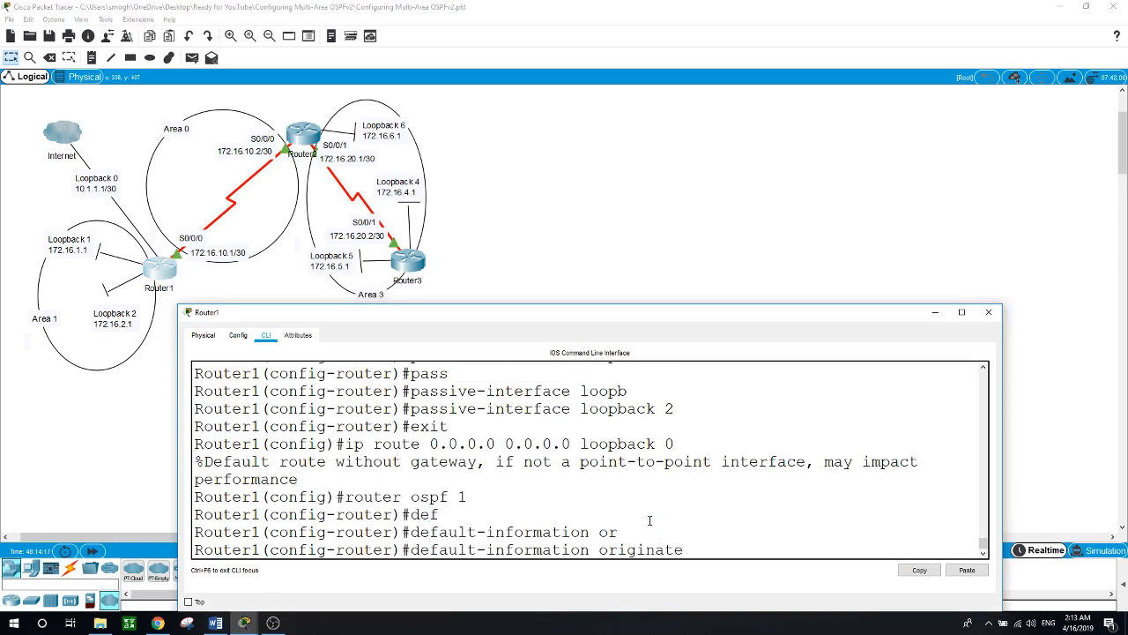
pyautogui.press('Return')
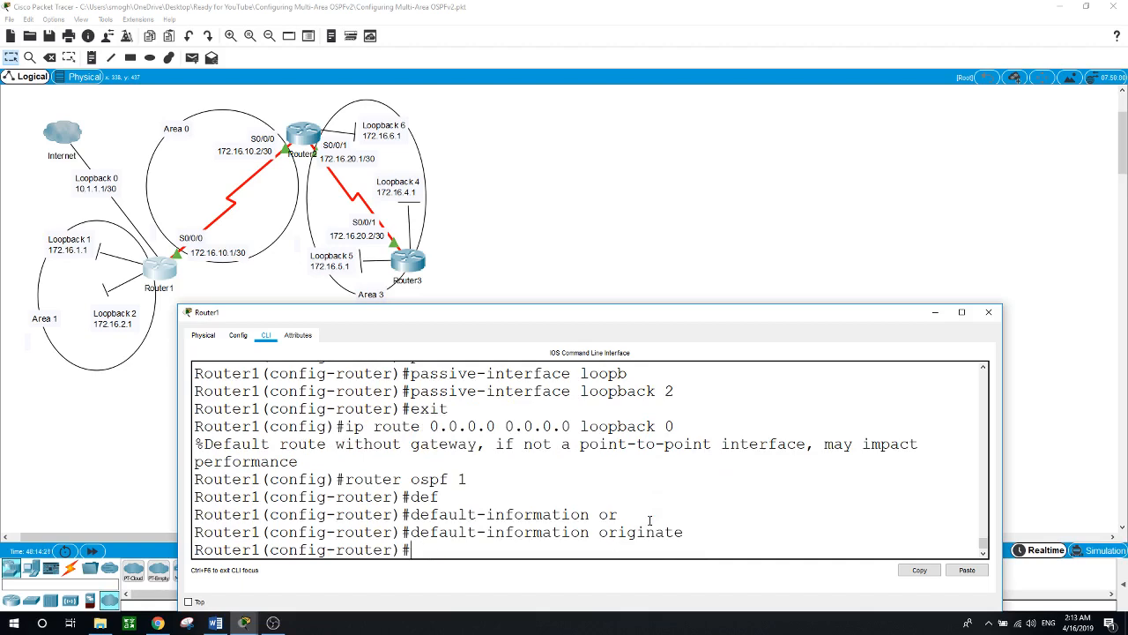
pyautogui.click(592, 267)
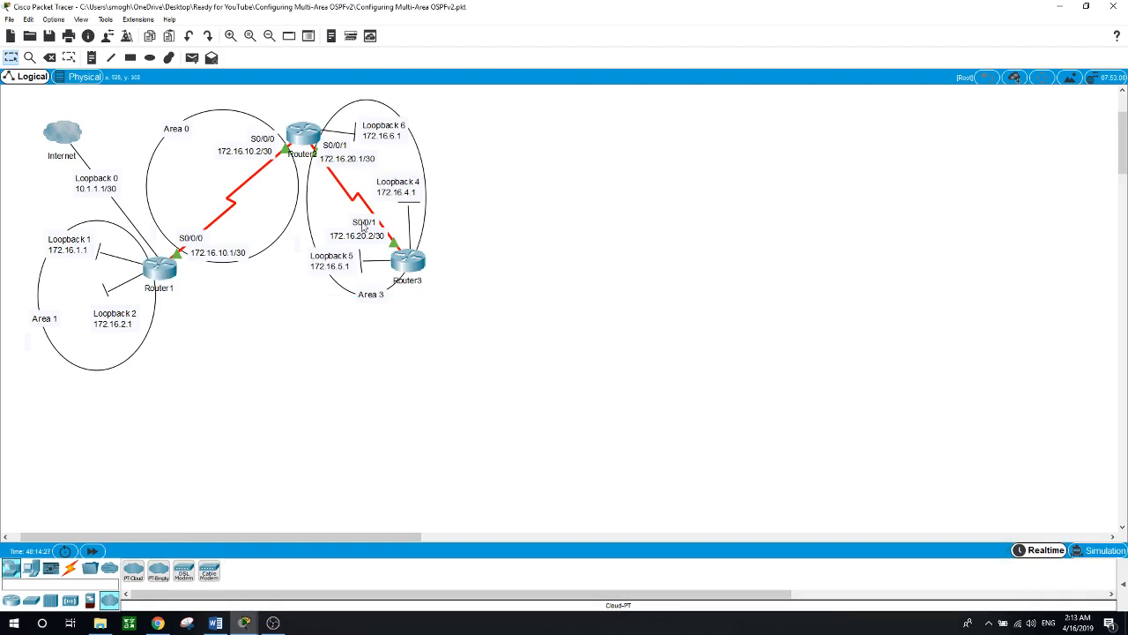
# Step: Start OSPF process 1 on Router2 from global configuration mode and set its router ID to 2.2.2.2
pyautogui.click(304, 134)
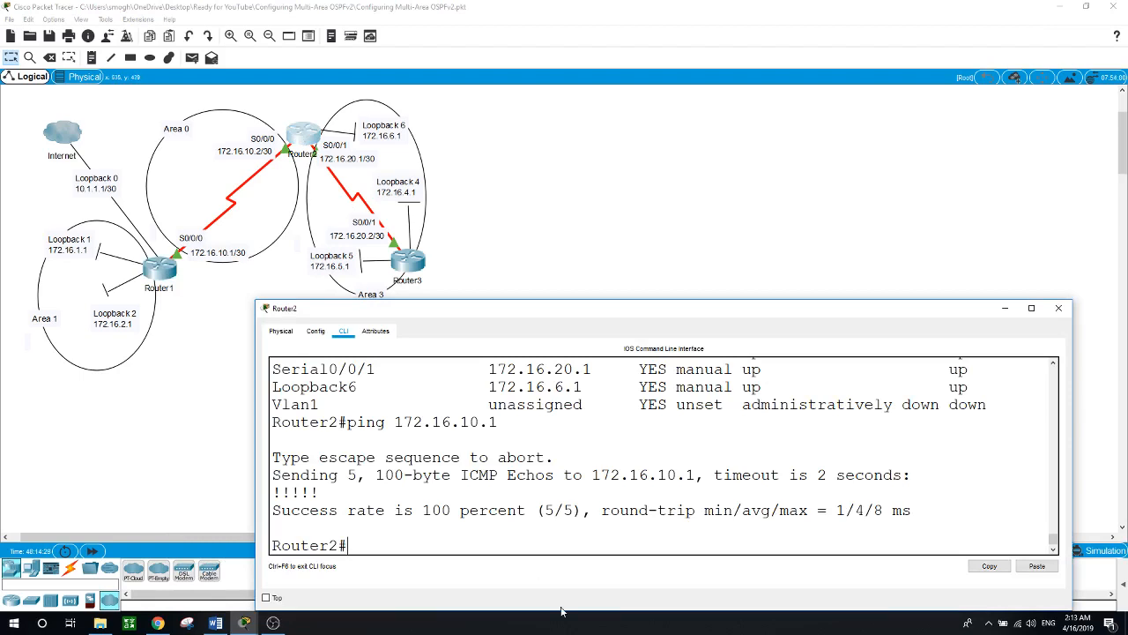
pyautogui.write('conf t')
pyautogui.press('Return')
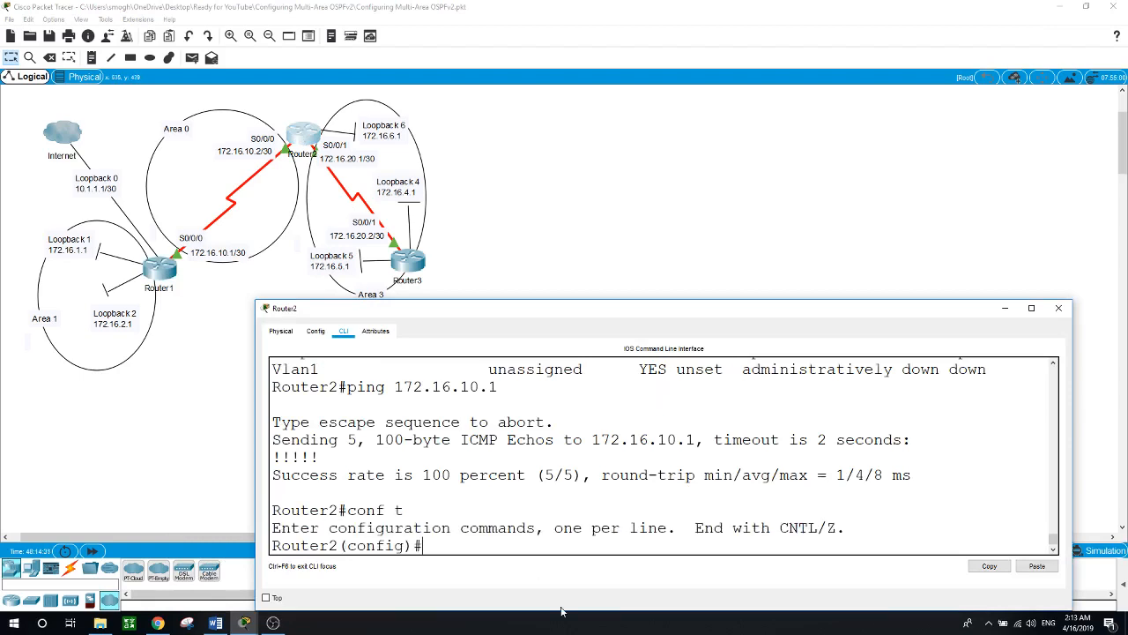
pyautogui.write('router ospf 1')
pyautogui.press('Return')
pyautogui.write('router')
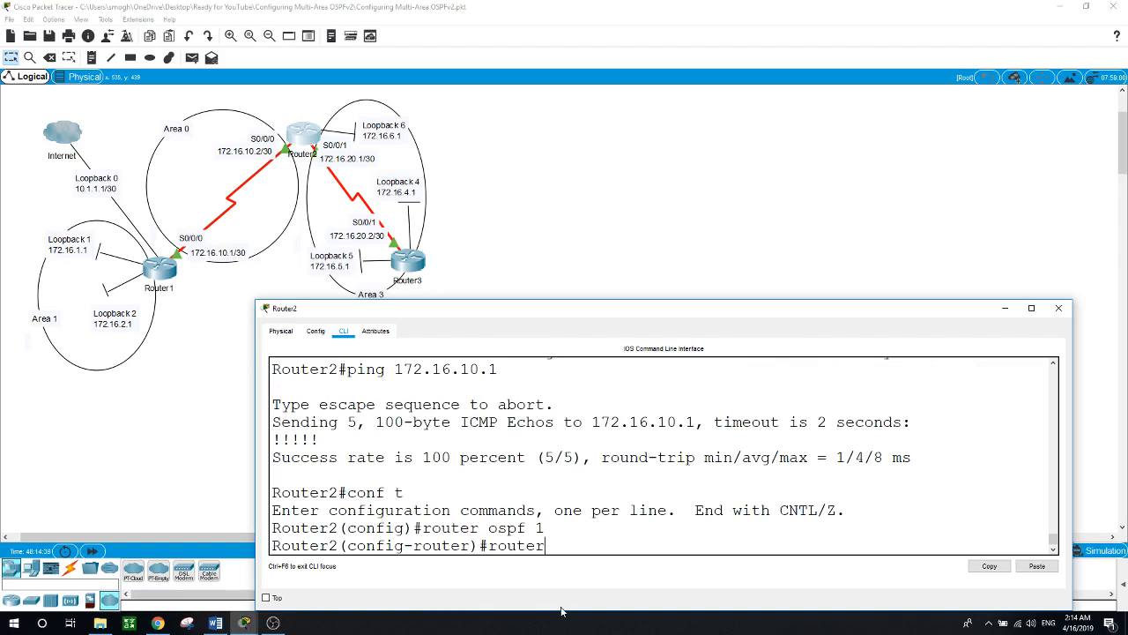
pyautogui.write('-id')
pyautogui.press('Tab')
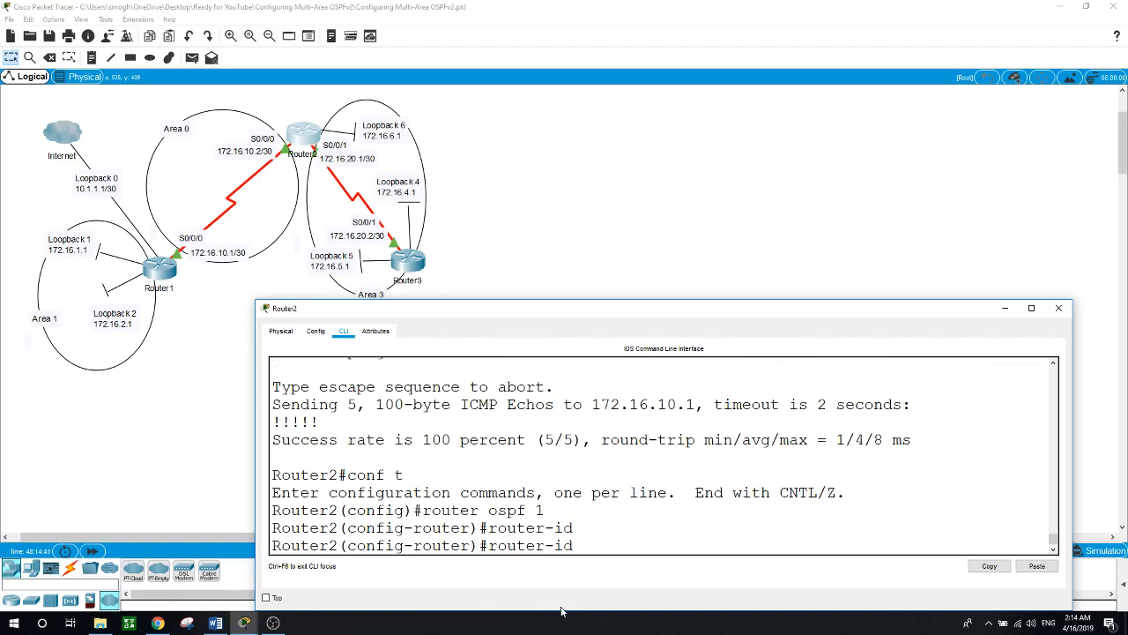
pyautogui.write('2.2.2.2')
pyautogui.press('Return')
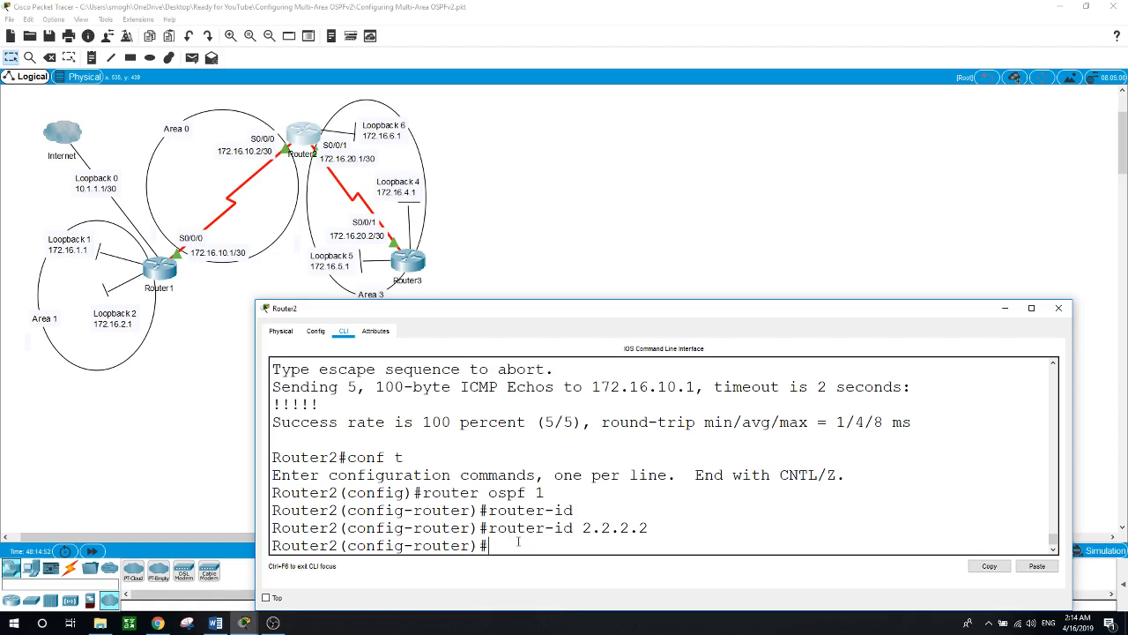
# Step: Advertise network 172.16.10.0 with wildcard mask 0.0.0.3 in area 0 on Router2
pyautogui.write('network')
pyautogui.write('172.16.10.0')
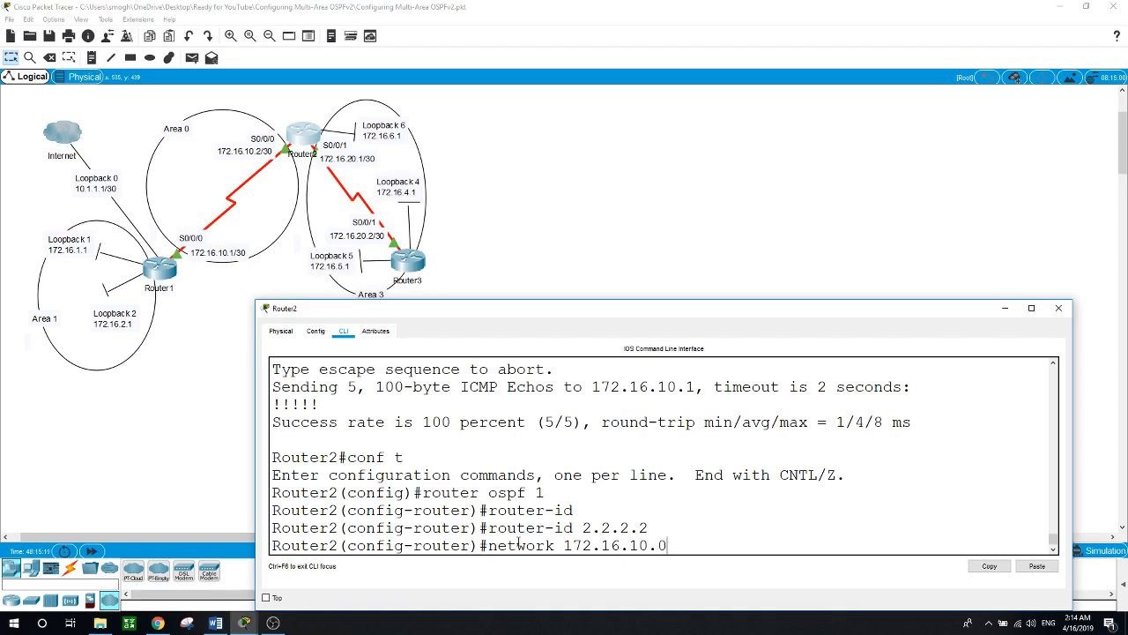
pyautogui.write(' 0.0.0.3 area 0')
pyautogui.press('Return')
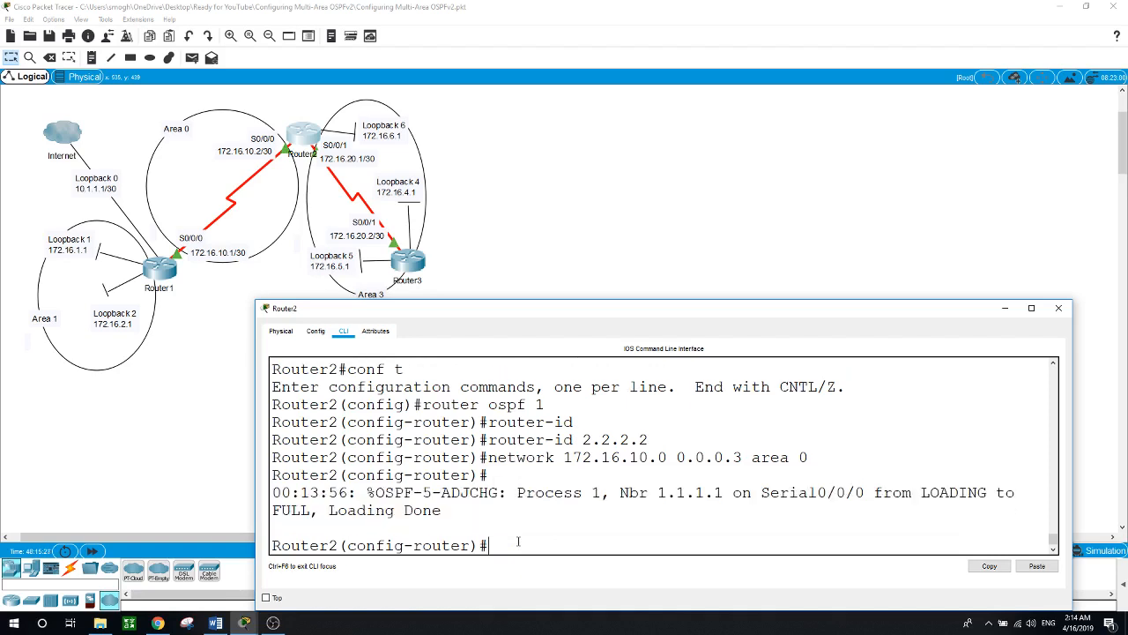
# Step: Advertise network 172.16.20.0 with wildcard mask 0.0.0.3 in area 3 on Router2
pyautogui.press('Up')
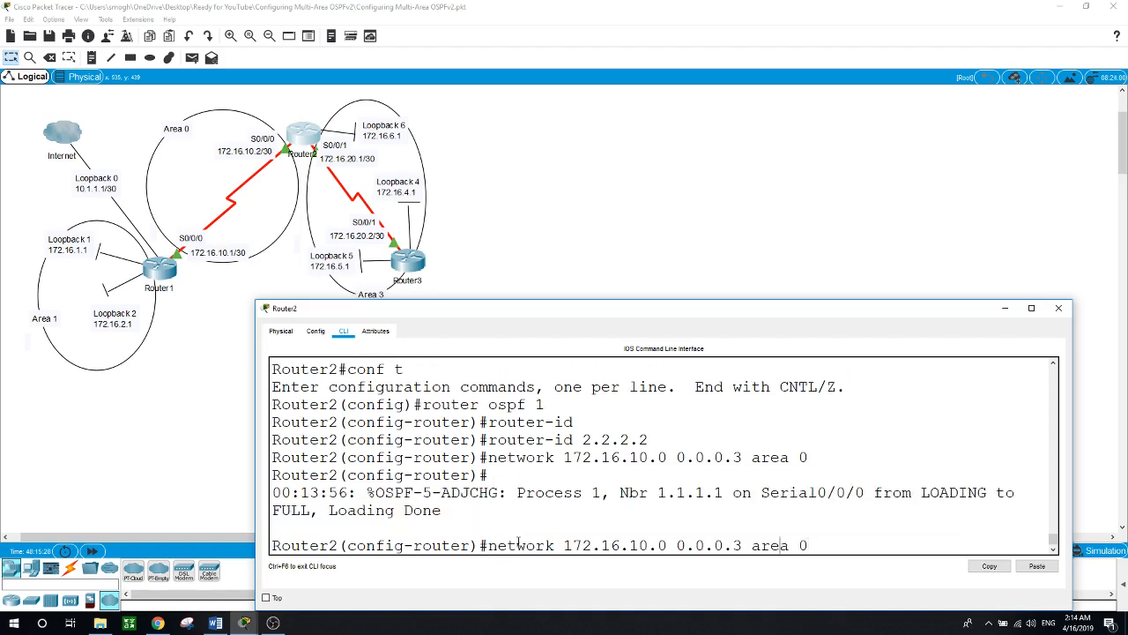
pyautogui.press('Left')
pyautogui.press('Left')
pyautogui.press('Left')
pyautogui.press('BackSpace')
pyautogui.write('3')
pyautogui.press('Left')
pyautogui.press('Left')
pyautogui.press('Left')
pyautogui.press('Left')
pyautogui.press('Left')
pyautogui.press('Left')
pyautogui.press('Left')
pyautogui.press('Left')
pyautogui.press('Left')
pyautogui.press('Left')
pyautogui.press('Left')
pyautogui.press('BackSpace')
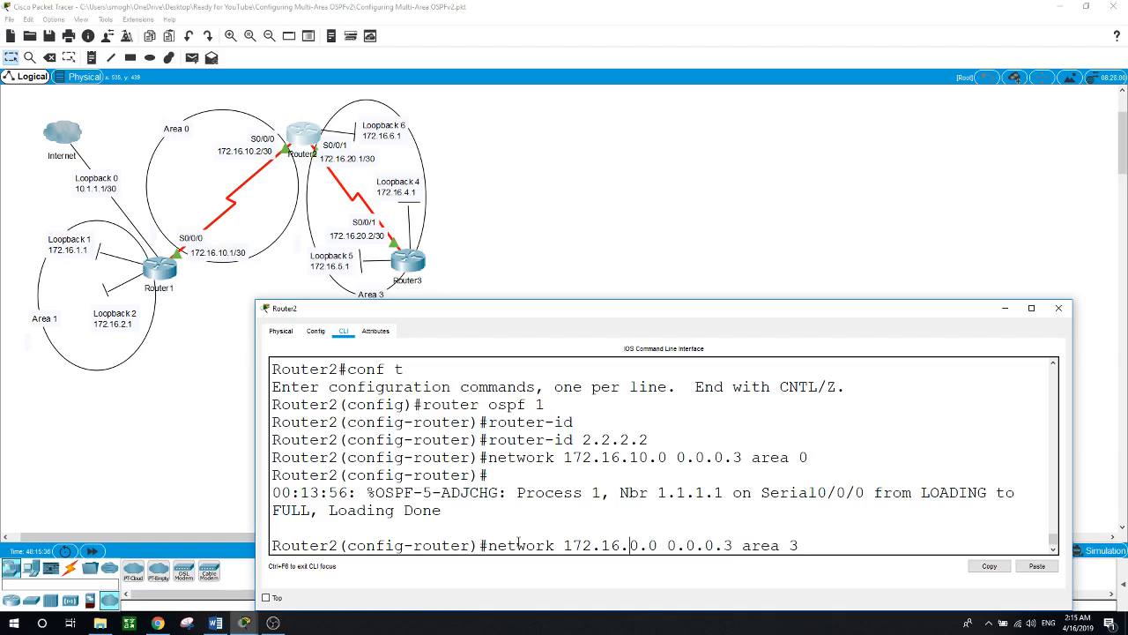
pyautogui.write('20.')
pyautogui.press('Return')
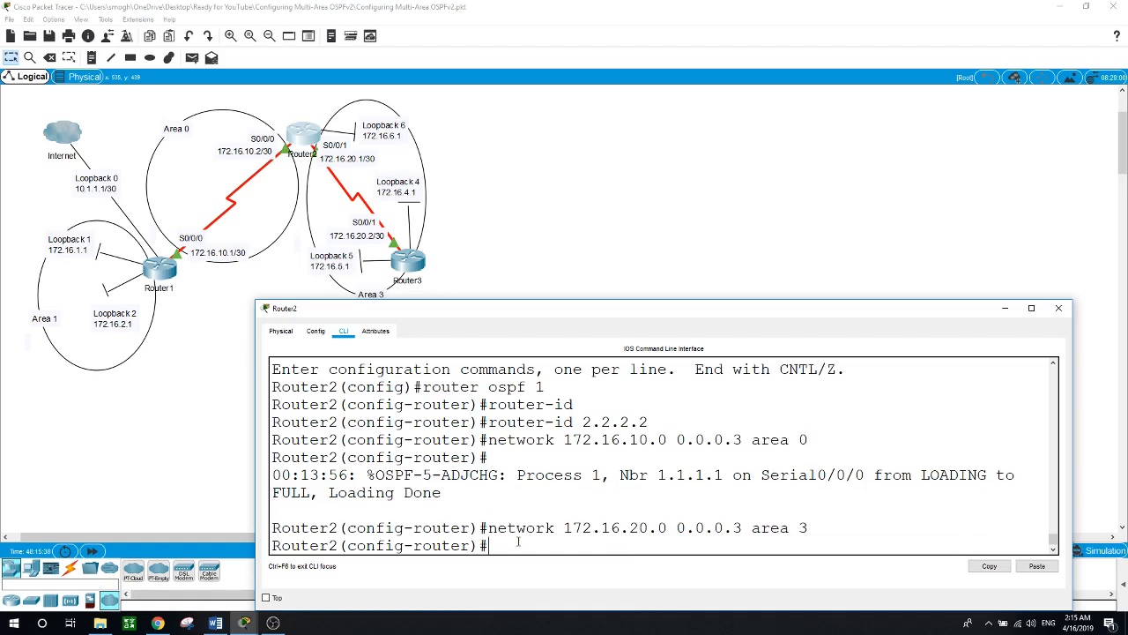
# Step: Advertise Router2's loopback network 172.16.6.0 with wildcard mask 0.0.0.255 in area 3
pyautogui.write('network 172.16.6.0 0.0')
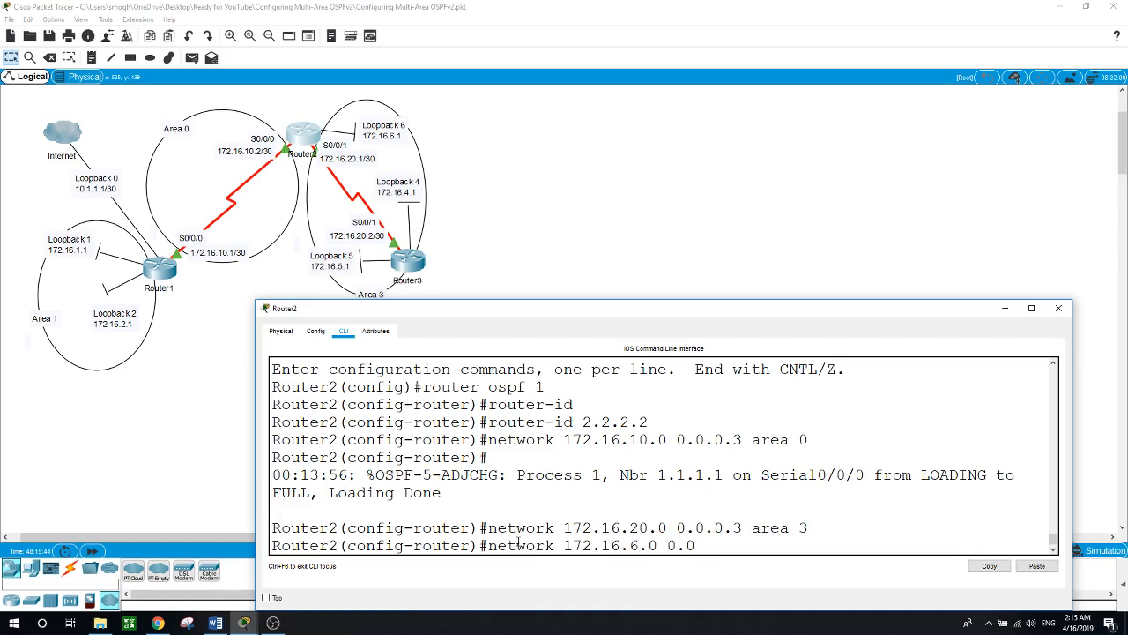
pyautogui.write('.0.255')
pyautogui.write('3')
pyautogui.press('Return')
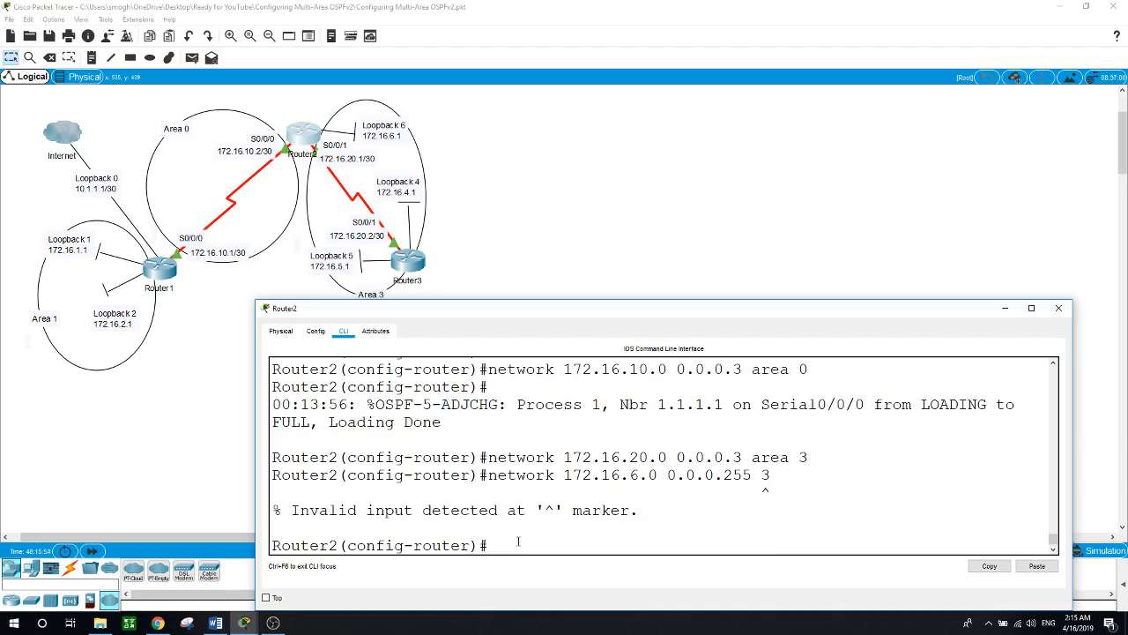
pyautogui.press('Up')
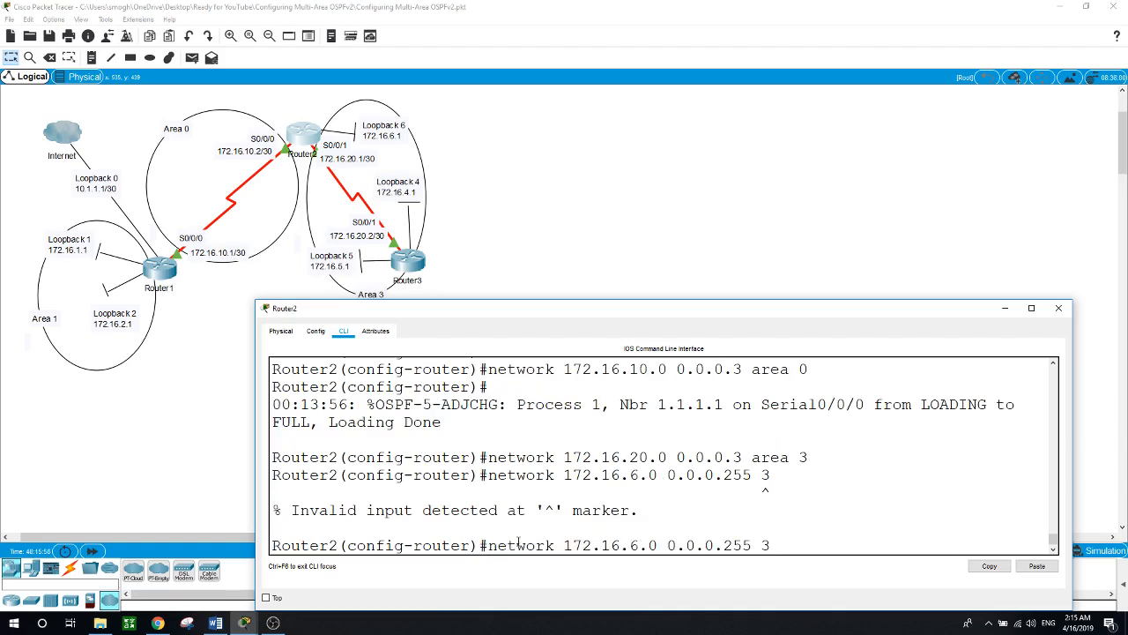
pyautogui.press('BackSpace')
pyautogui.write('area 3')
pyautogui.press('Return')
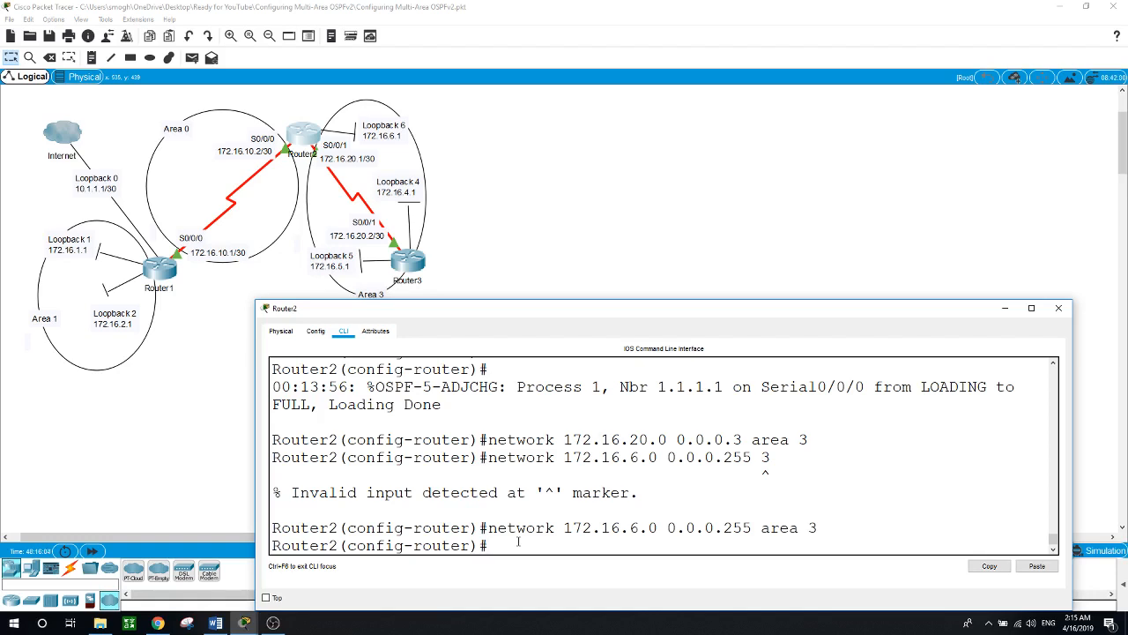
# Step: Make loopback 6 a passive interface in Router2's OSPF process
pyautogui.write('pass')
pyautogui.press('Tab')
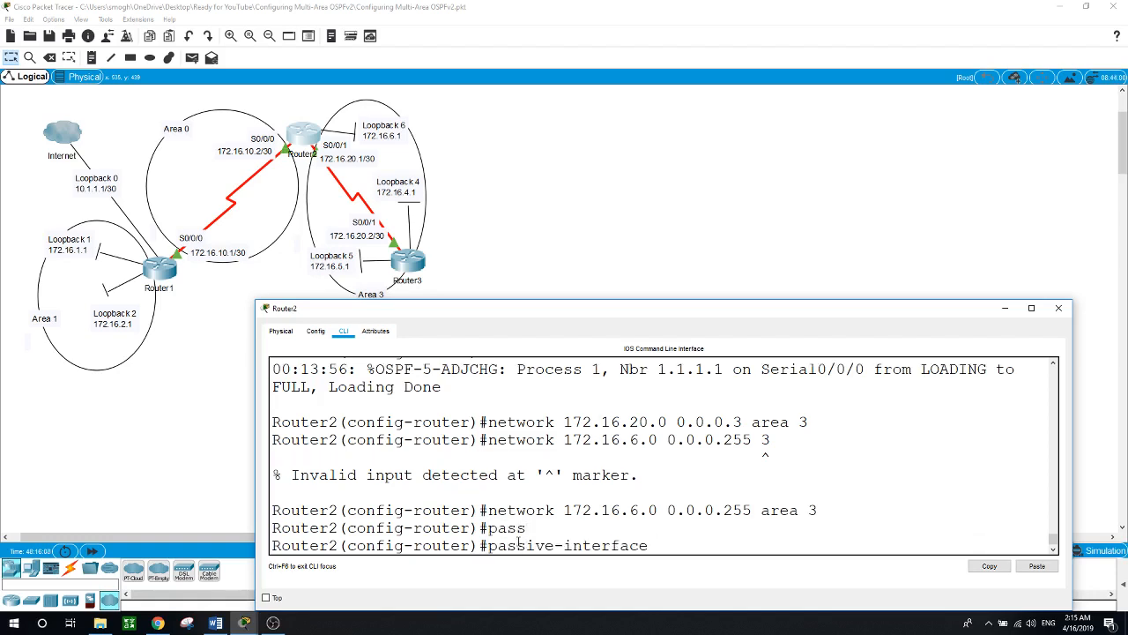
pyautogui.write('loopback 6')
pyautogui.press('Return')
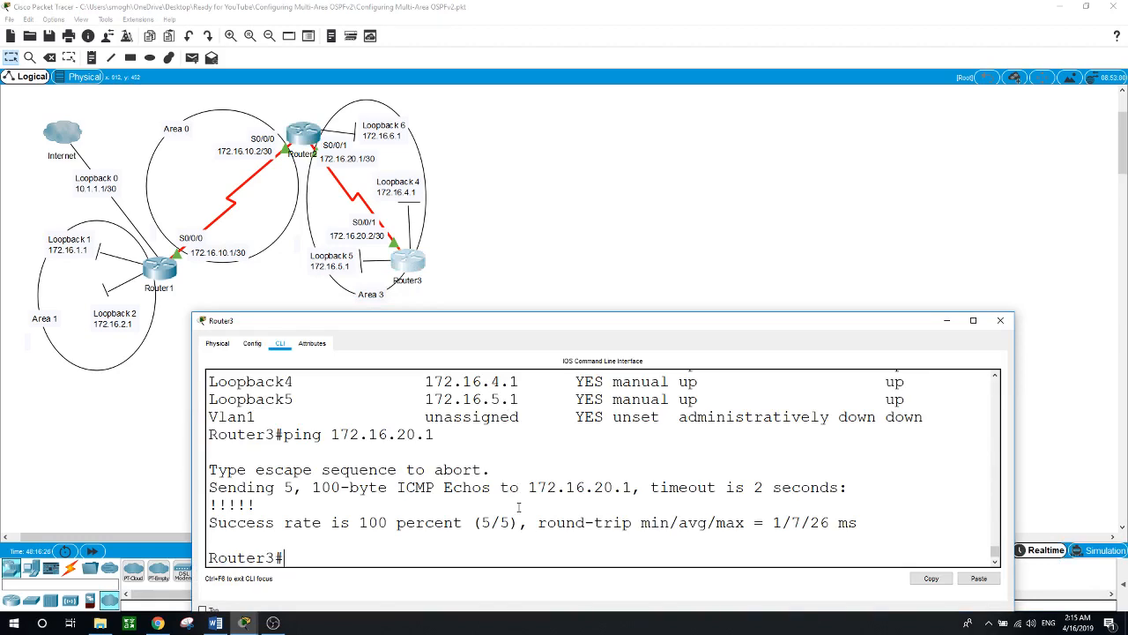
# Step: Start OSPF process 1 on Router3 from global configuration mode and set its router ID to 3.3.3.3
pyautogui.write('conf t')
pyautogui.press('Return')
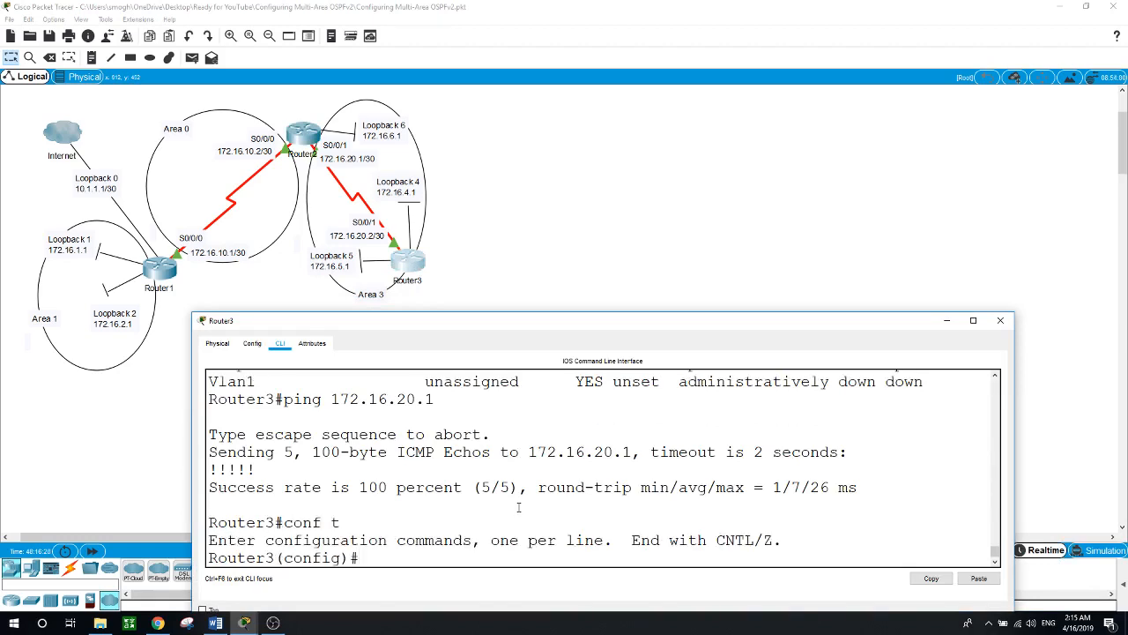
pyautogui.write('router ospf 1')
pyautogui.press('Return')
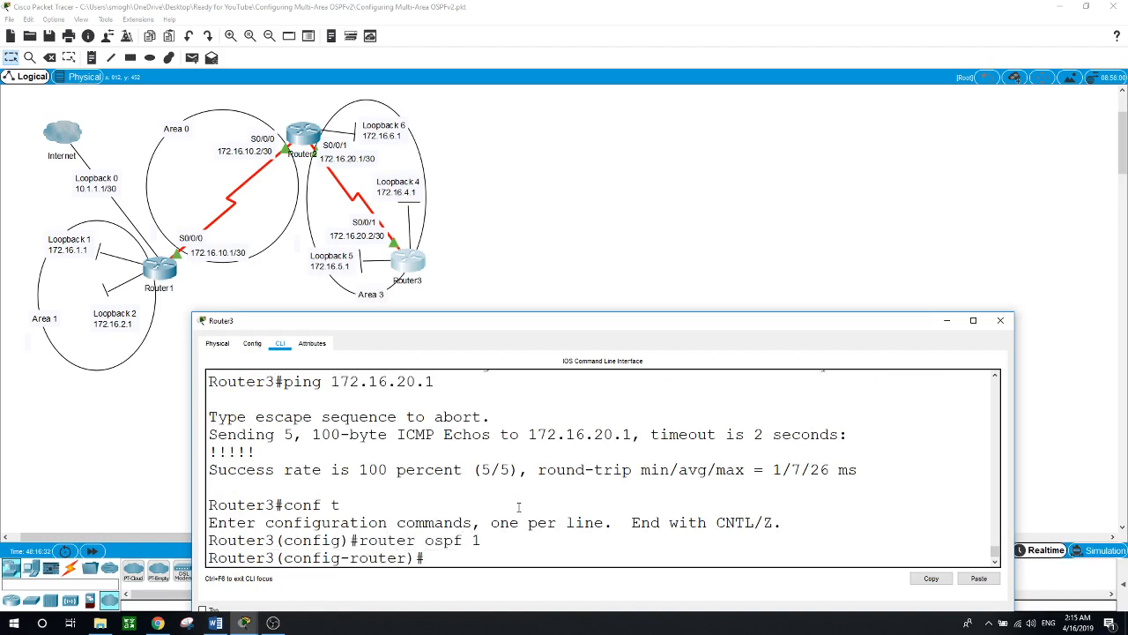
pyautogui.write('router-id 3.3.3.3')
pyautogui.press('Return')
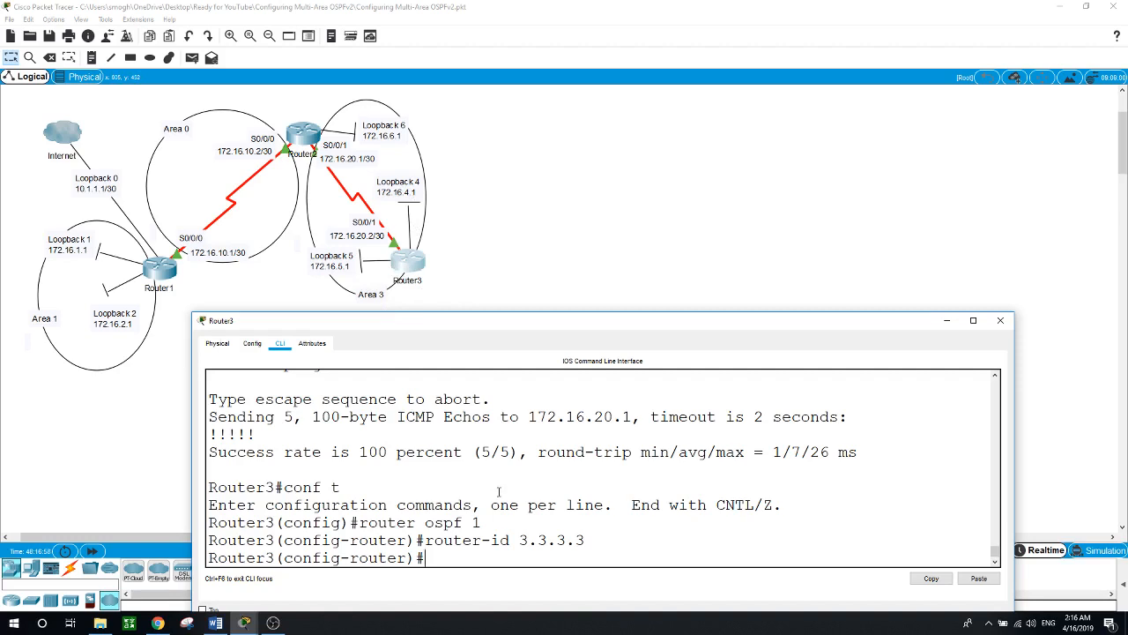
# Step: Advertise Router3's serial network 172.16.20.0 with wildcard mask 0.0.0.3 in area 3
pyautogui.write('network 172.16.20.0')
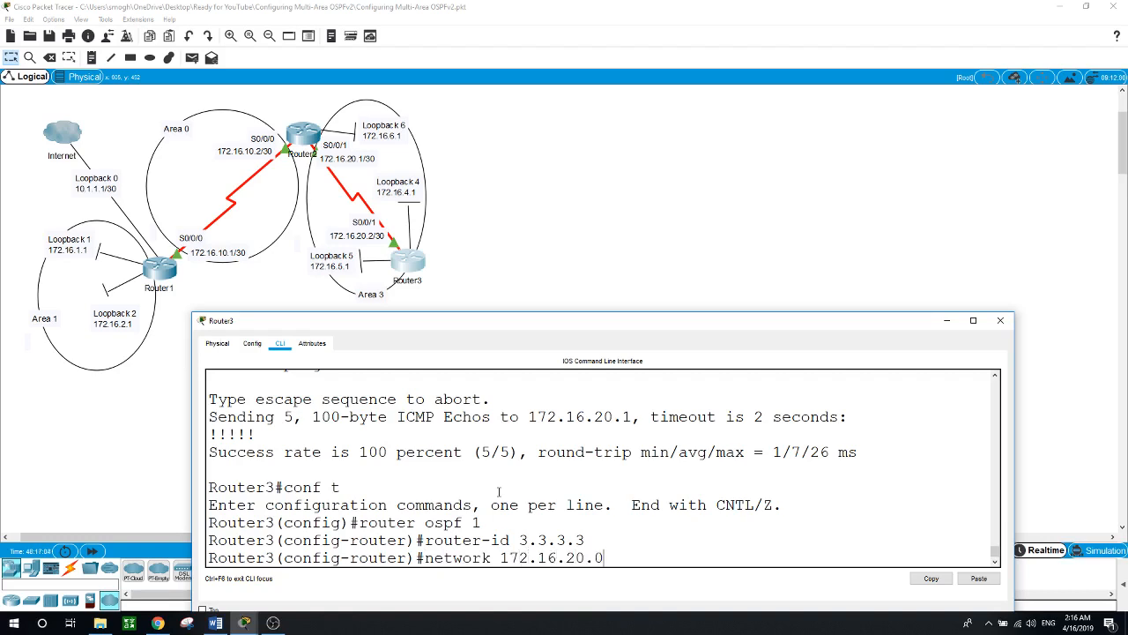
pyautogui.write(' 0.0.0.3 area 3')
pyautogui.press('Return')
# Step: Advertise Router3's loopback networks 172.16.4.0 and 172.16.5.0 with wildcard mask 0.0.0.255 in area 3
pyautogui.write('ne')
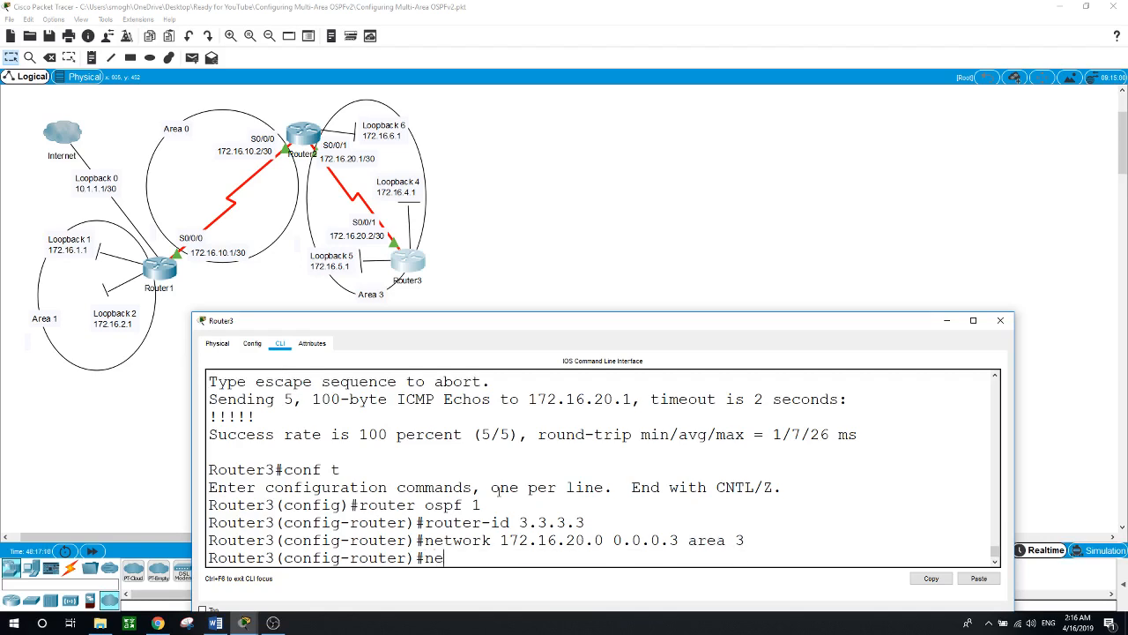
pyautogui.write('twork 172.16.4.0 0.0.0.255')
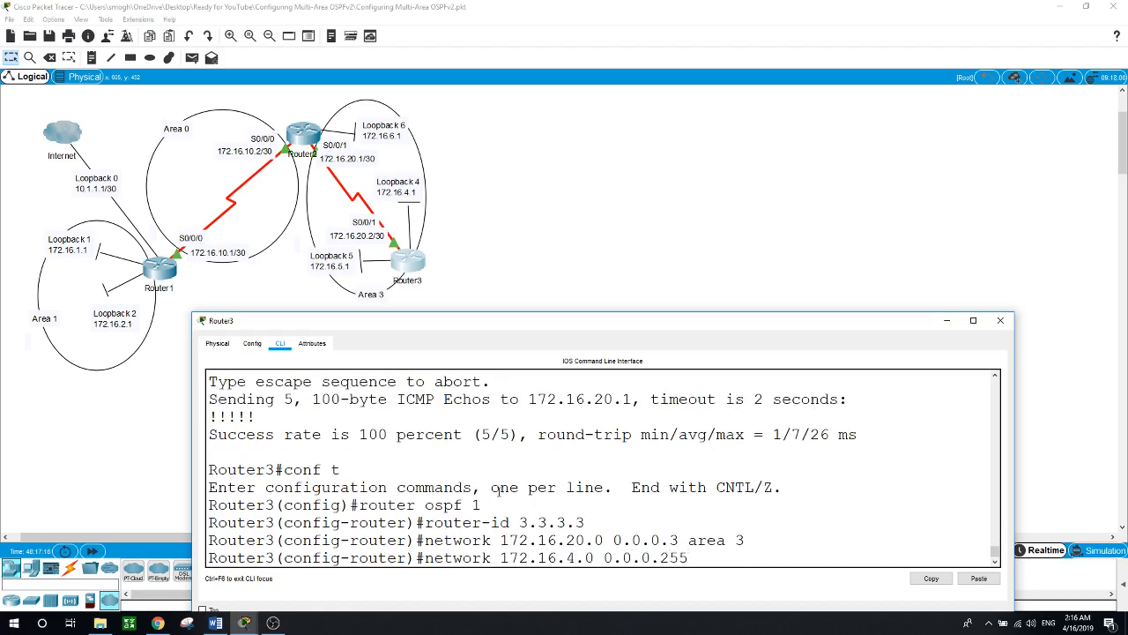
pyautogui.write(' area 3')
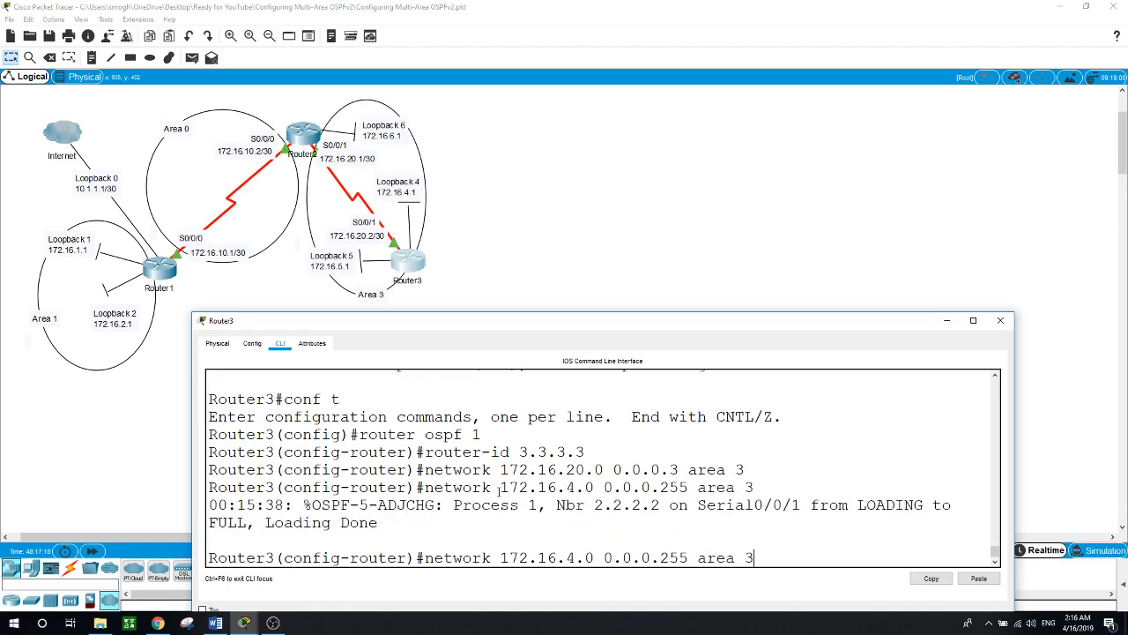
pyautogui.press('Return')
pyautogui.write('net')
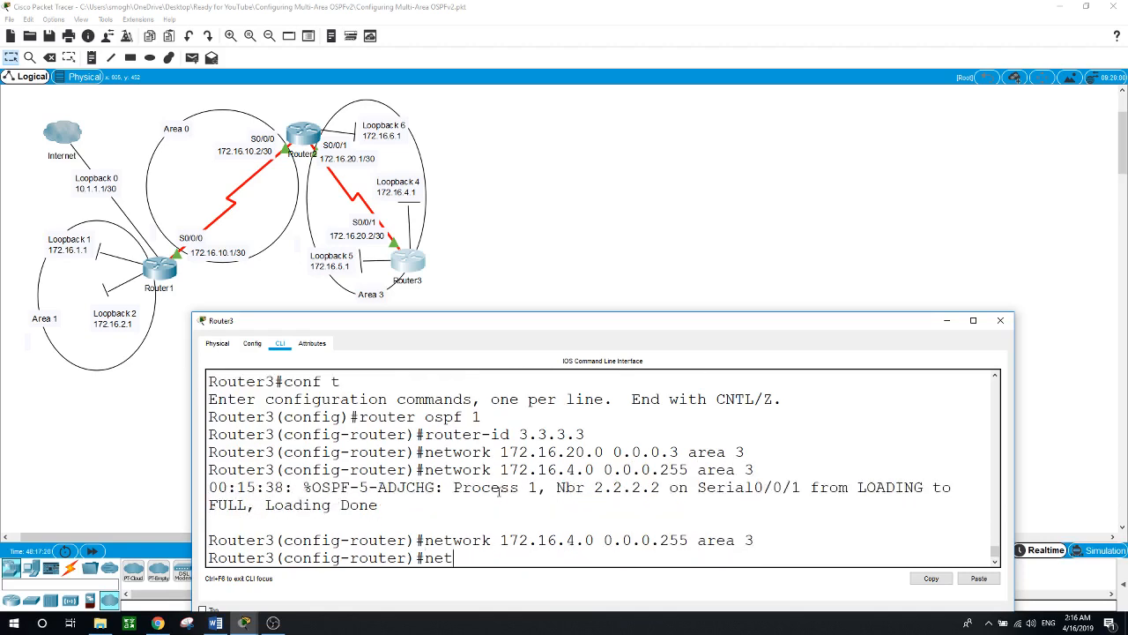
pyautogui.write('work 172.16.5.0 0.0.0.255')
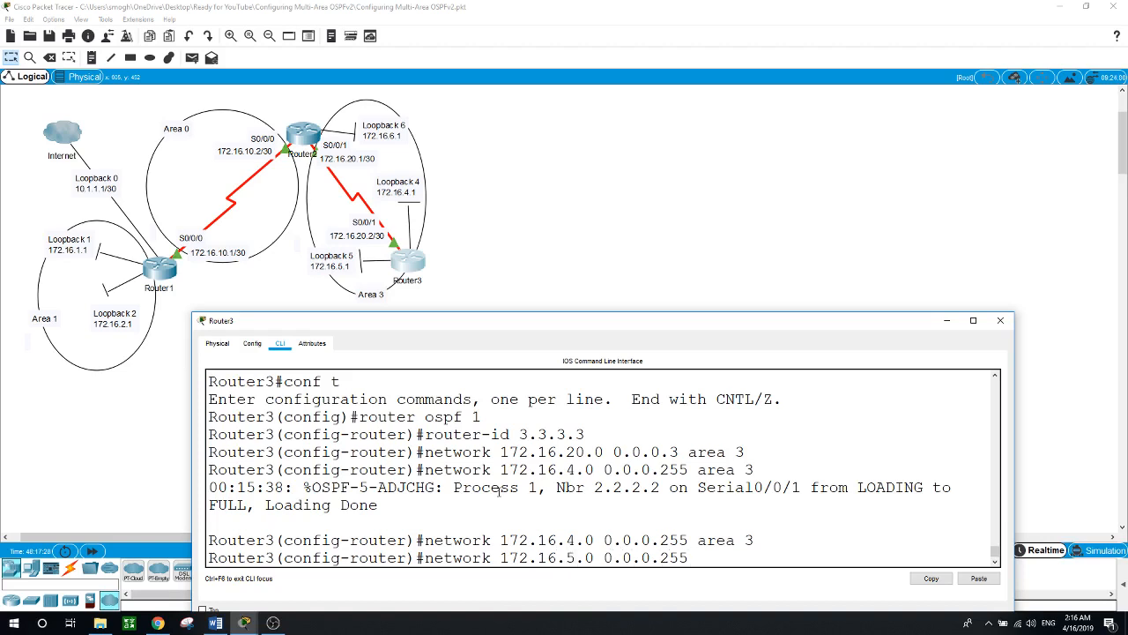
pyautogui.write(' area 3')
pyautogui.press('Return')
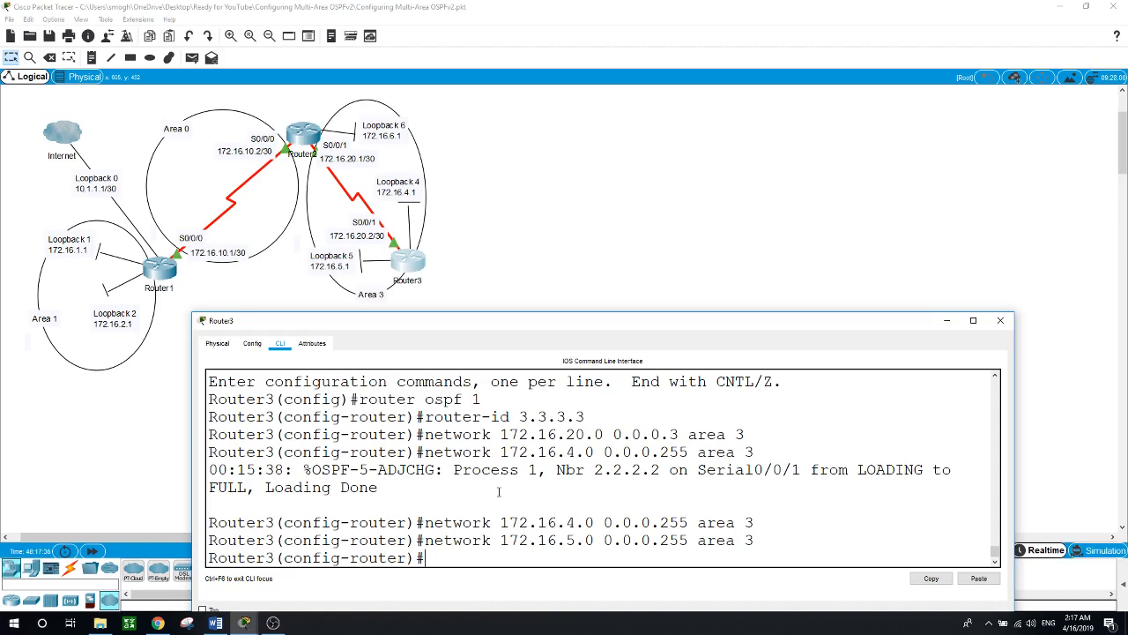
# Step: Make loopback 4 and loopback 5 passive interfaces in Router3's OSPF process
pyautogui.write('pass')
pyautogui.press('Tab')
pyautogui.write('l')
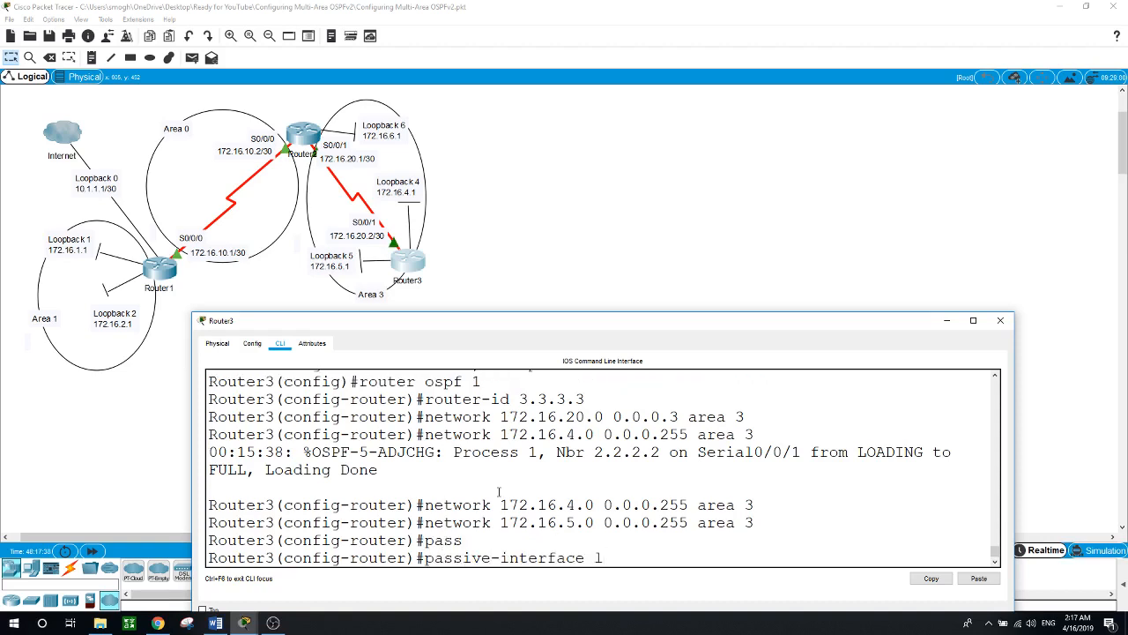
pyautogui.write('oopback 4')
pyautogui.press('Return')
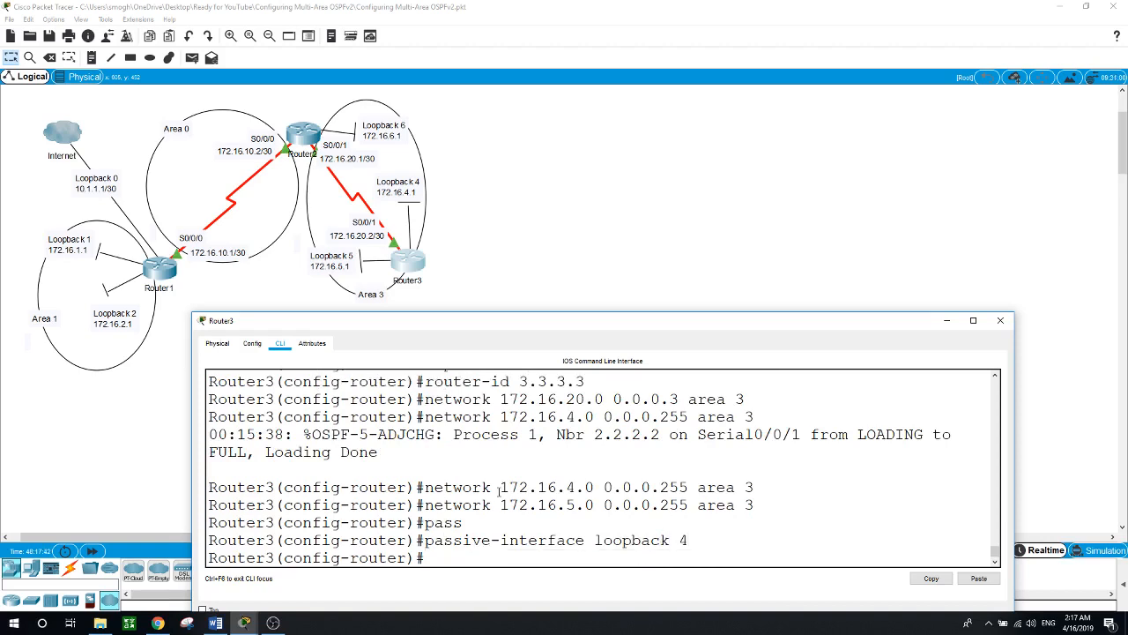
pyautogui.press('Up')
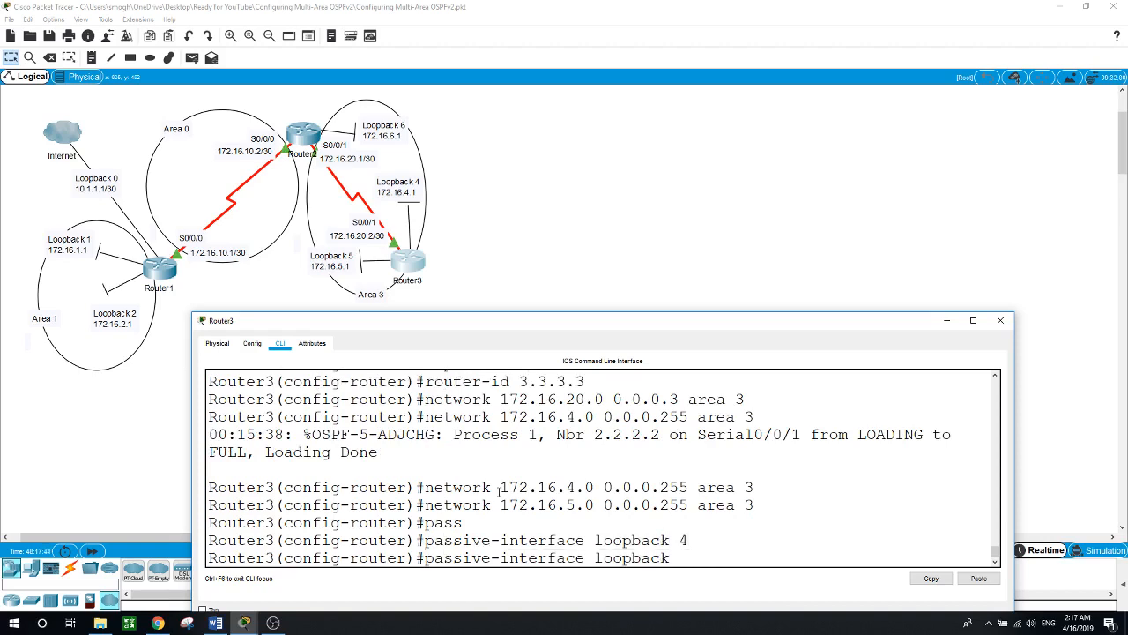
pyautogui.press('Return')
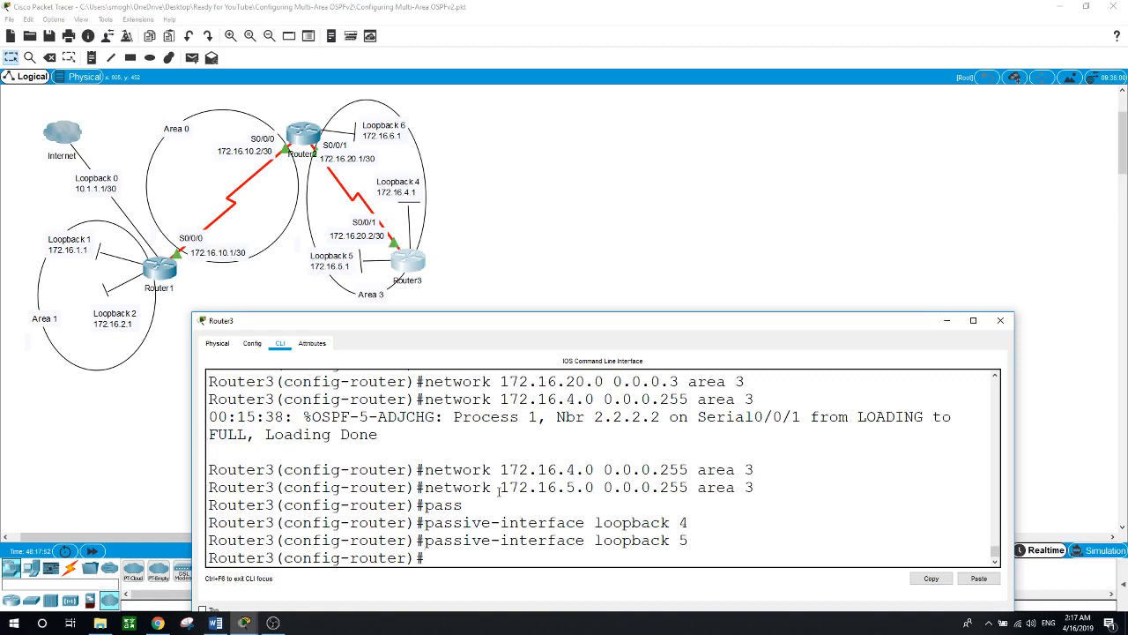
pyautogui.click(553, 247)
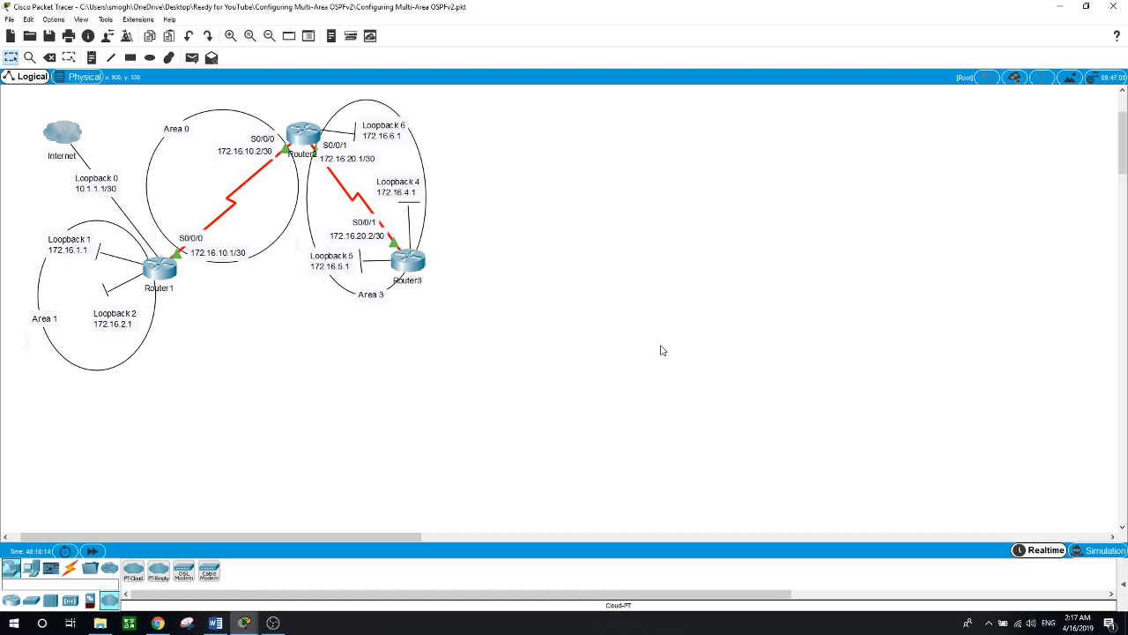
# Step: Leave configuration mode on Router1 and display its routing protocol settings with show ip protocols, enlarging the console to read the full output
pyautogui.click(167, 271)
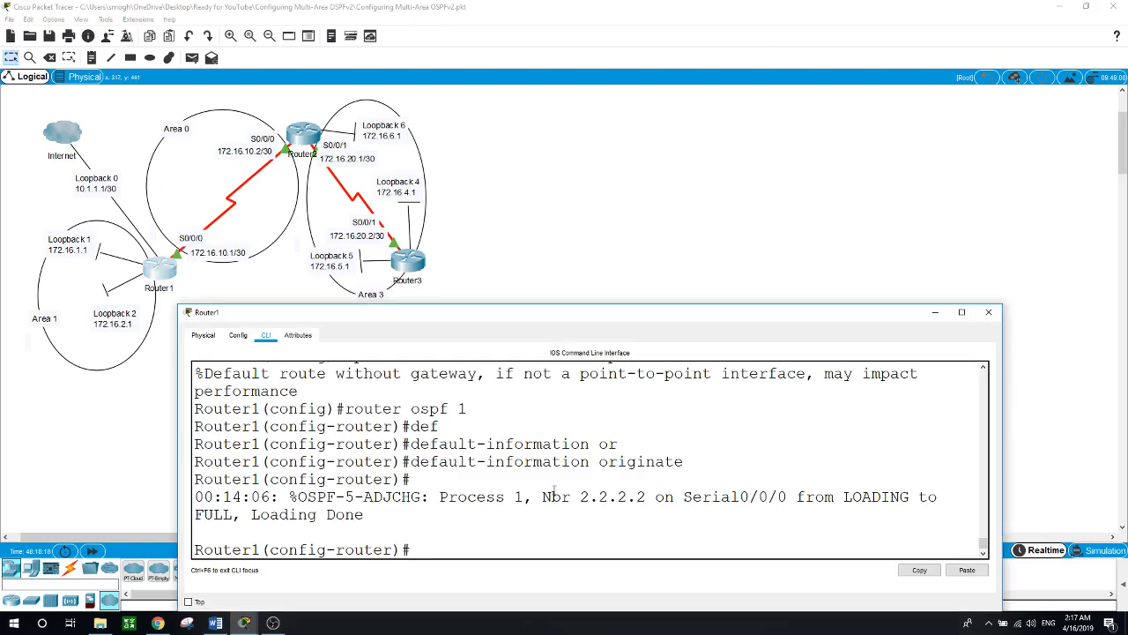
pyautogui.write('end')
pyautogui.press('Return')
pyautogui.write('s')
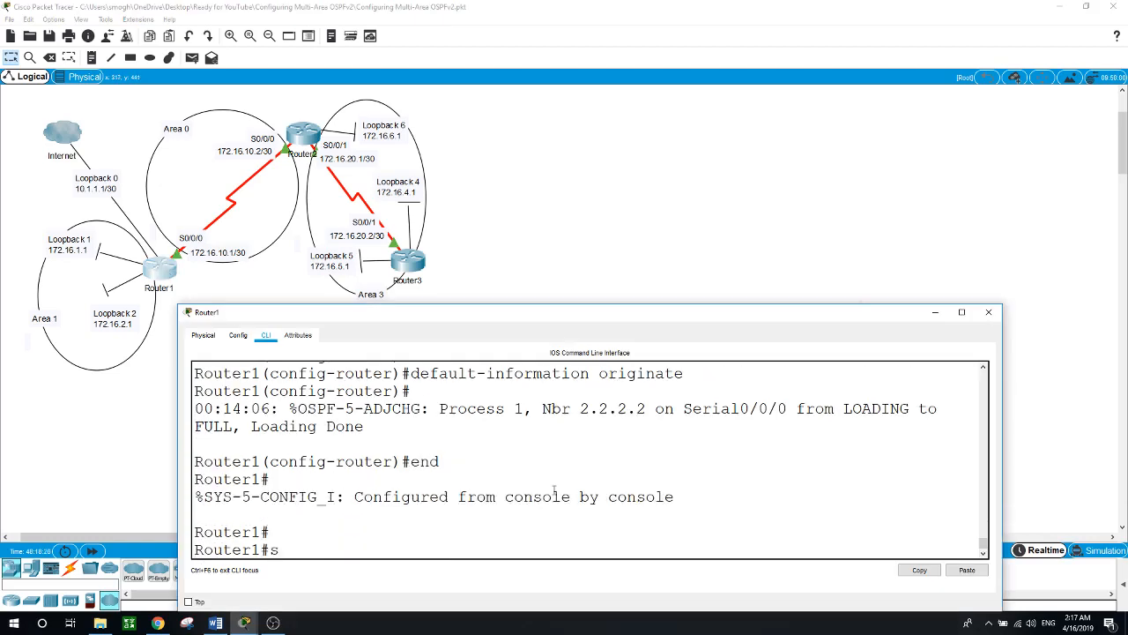
pyautogui.write('how ip ro')
pyautogui.press('BackSpace')
pyautogui.press('BackSpace')
pyautogui.write('prot')
pyautogui.press('Tab')
pyautogui.press('Return')
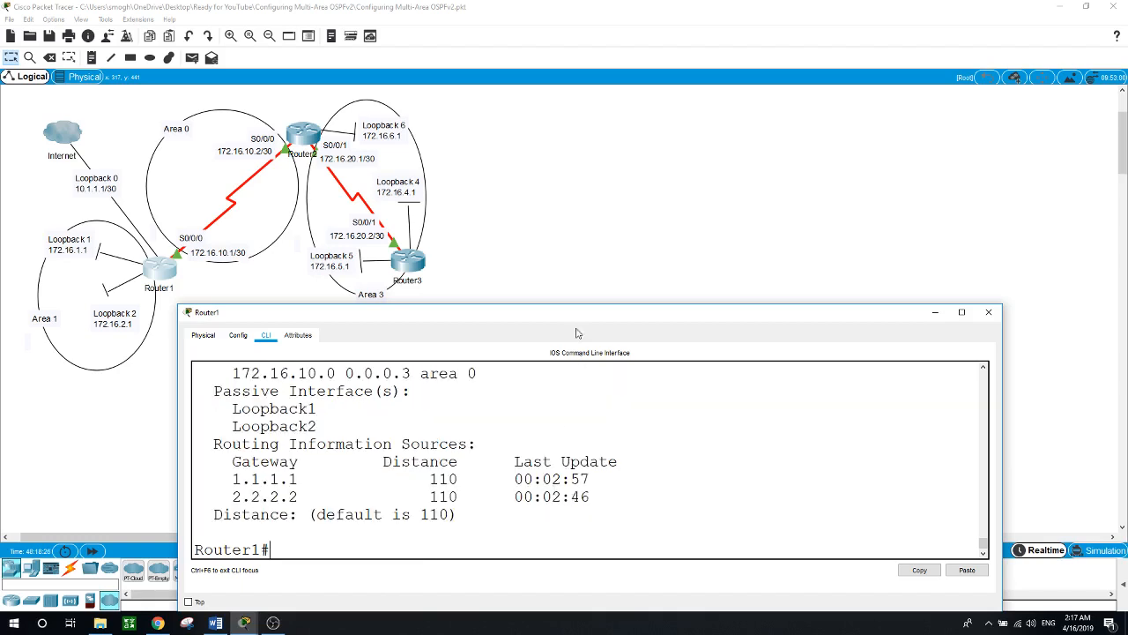
pyautogui.moveTo(551, 306); pyautogui.dragTo(582, 96)
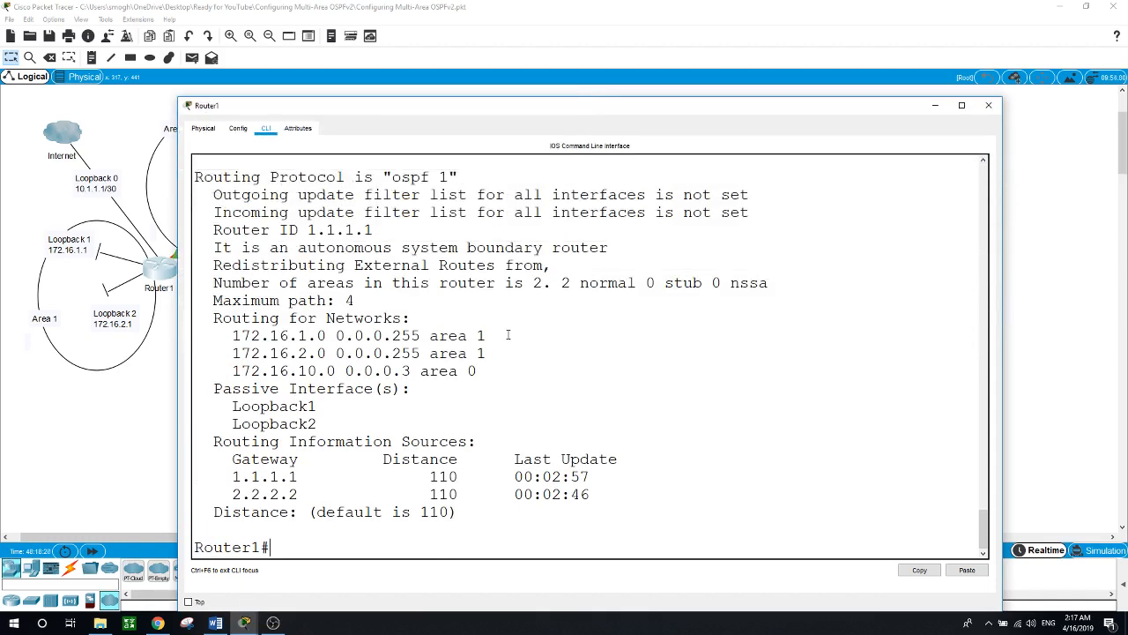
# Step: Examine the OSPF process, router ID and router role lines in Router1's show ip protocols output
pyautogui.scroll(1, 507, 335)
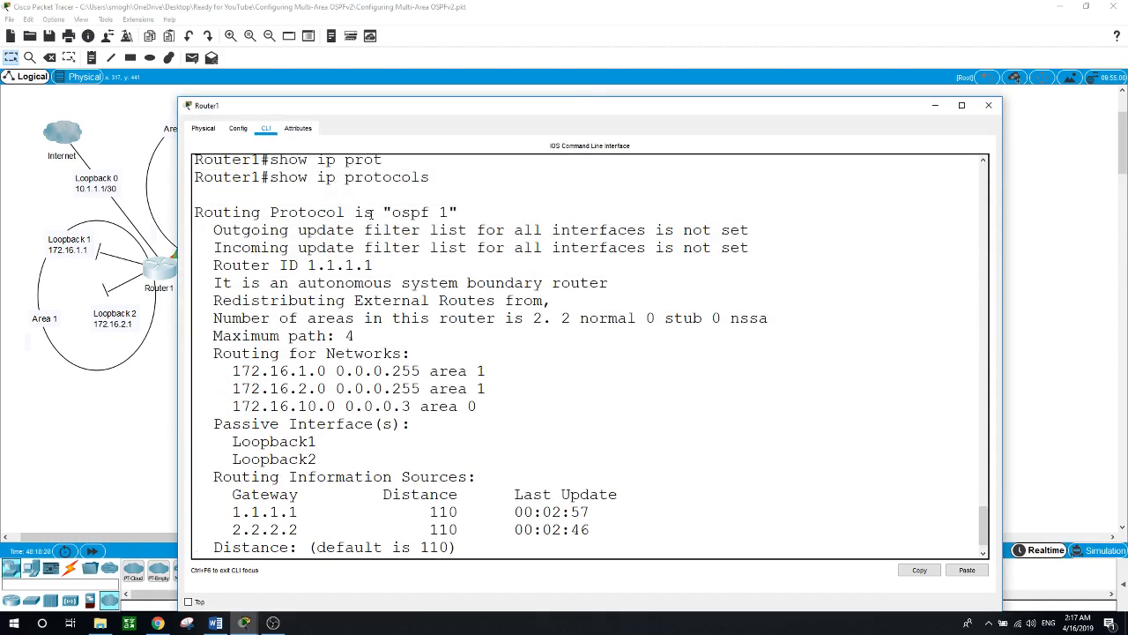
pyautogui.moveTo(383, 213); pyautogui.dragTo(450, 212)
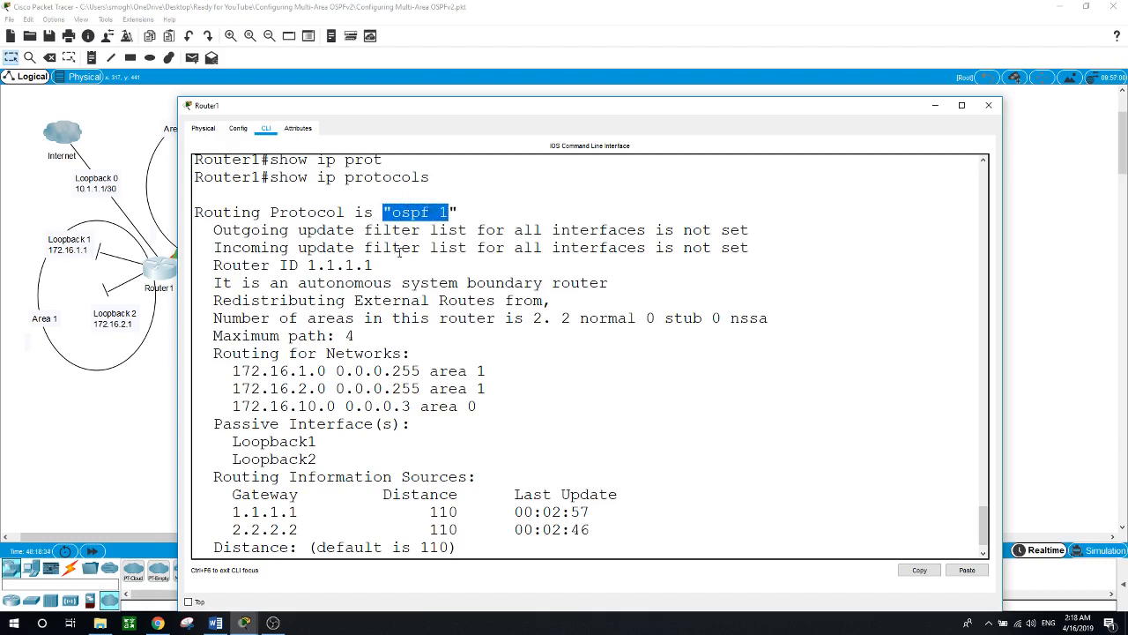
pyautogui.moveTo(213, 265); pyautogui.dragTo(389, 267)
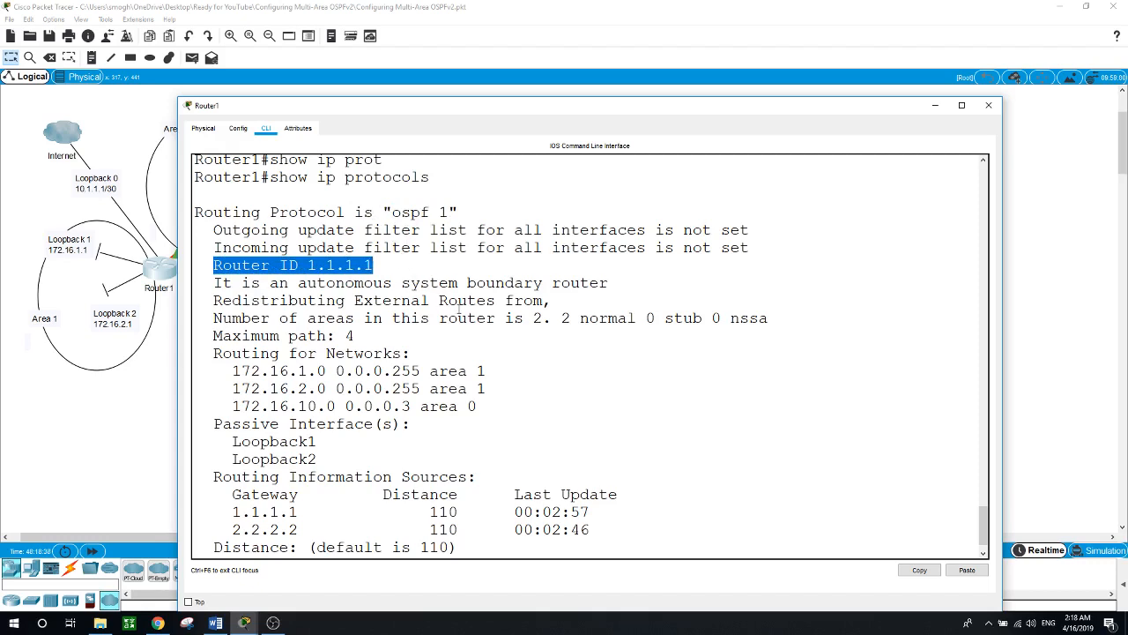
pyautogui.click(510, 370)
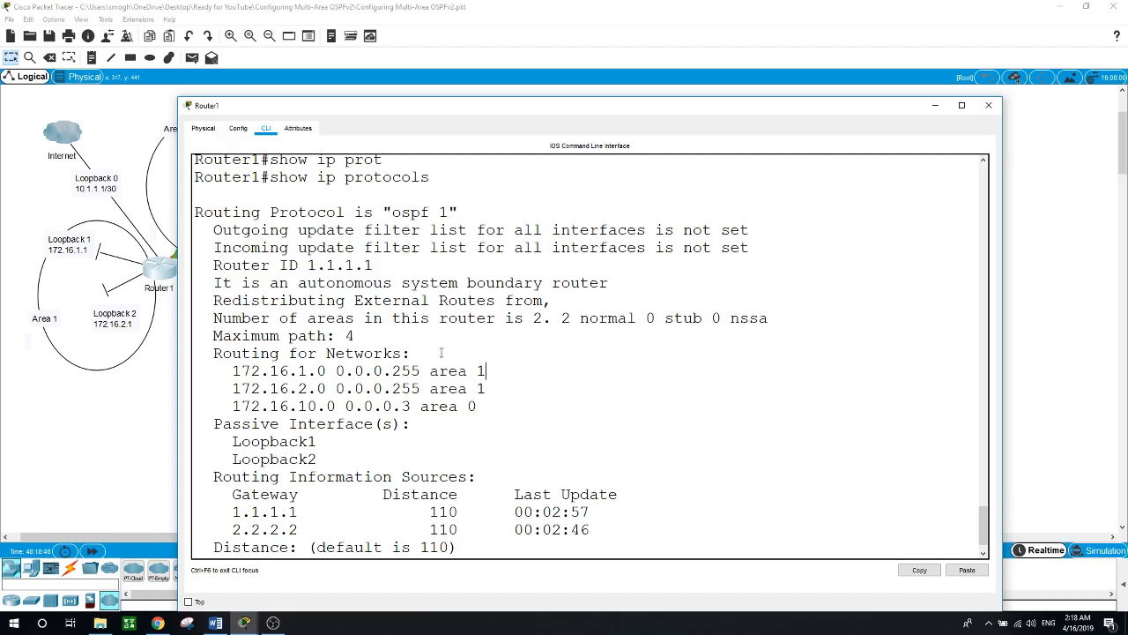
pyautogui.moveTo(214, 282); pyautogui.dragTo(611, 282)
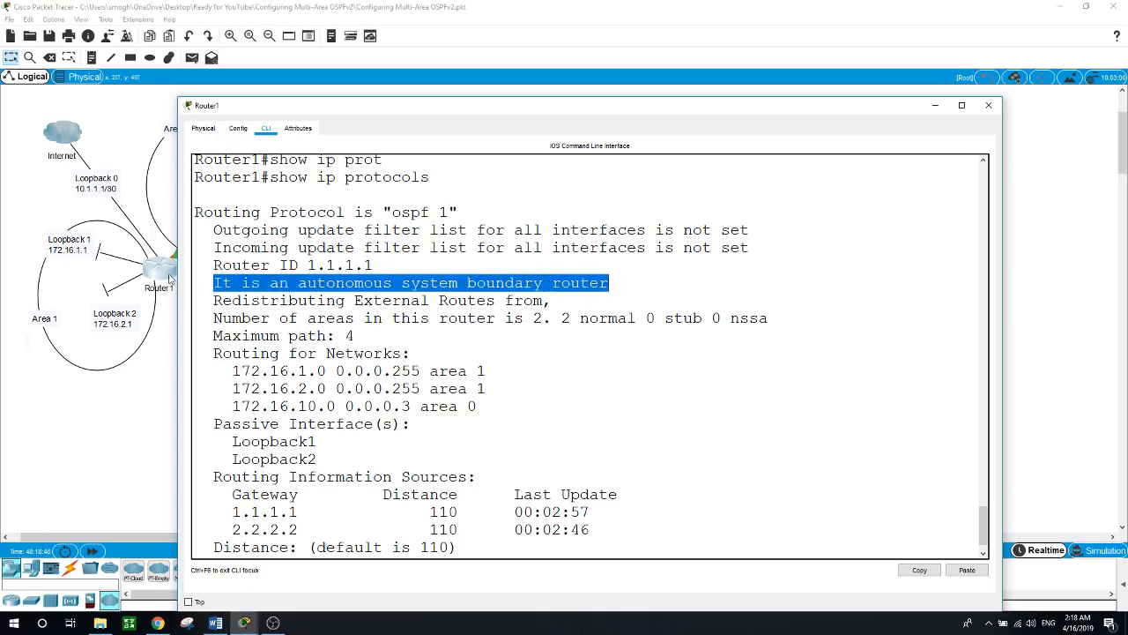
pyautogui.click(599, 401)
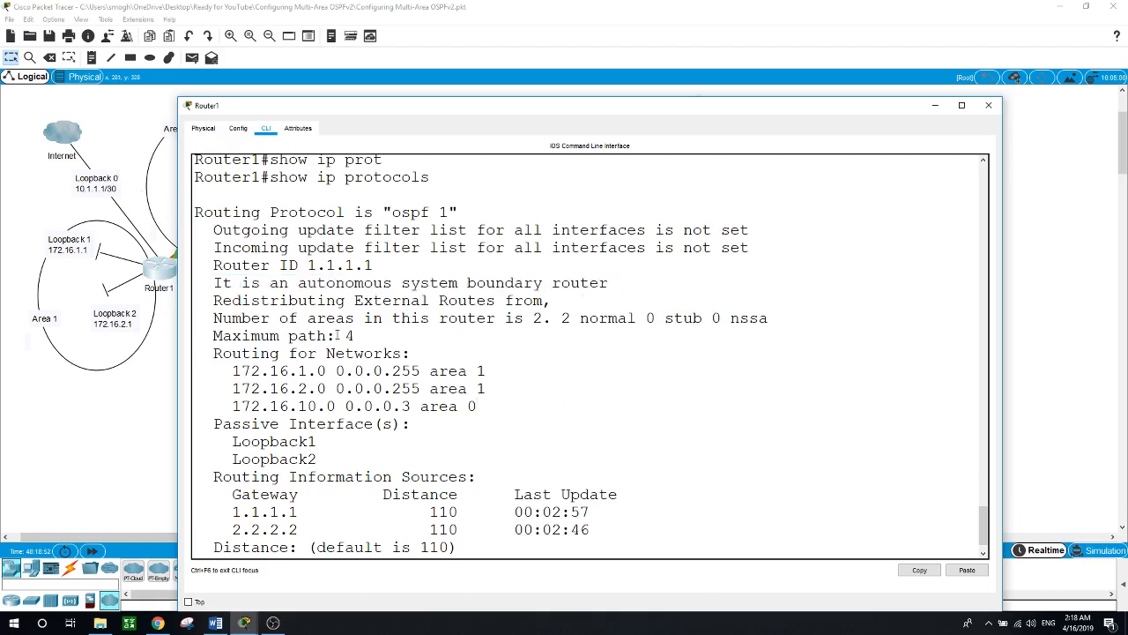
# Step: Check each network, wildcard mask and area listed under Routing for Networks in Router1's protocol output
pyautogui.scroll(-1, 381, 341)
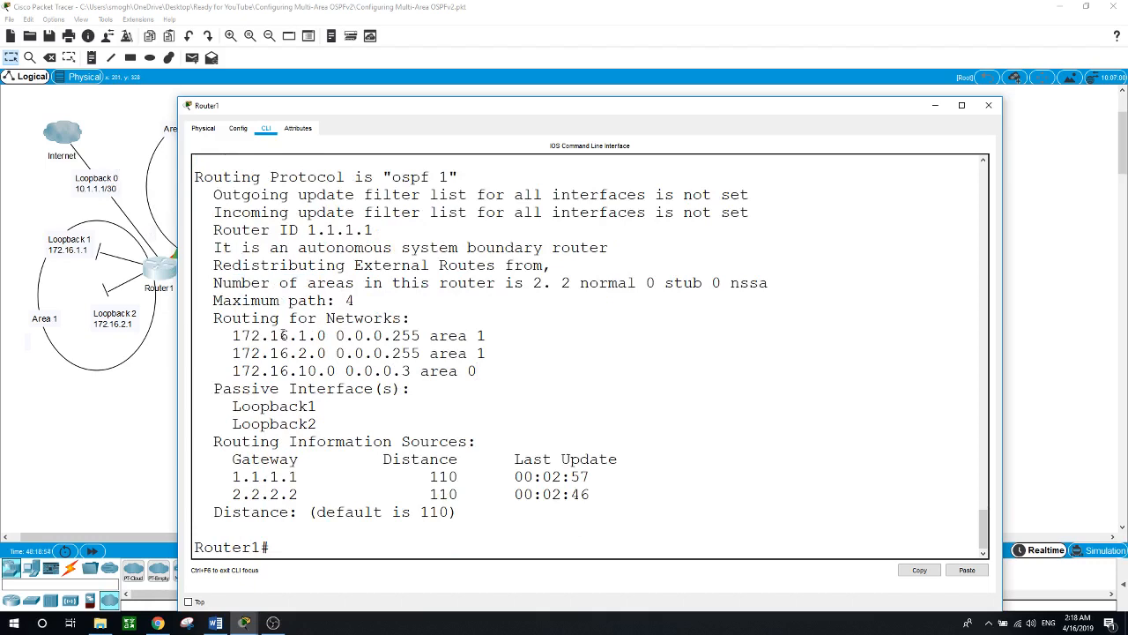
pyautogui.moveTo(215, 318); pyautogui.dragTo(412, 318)
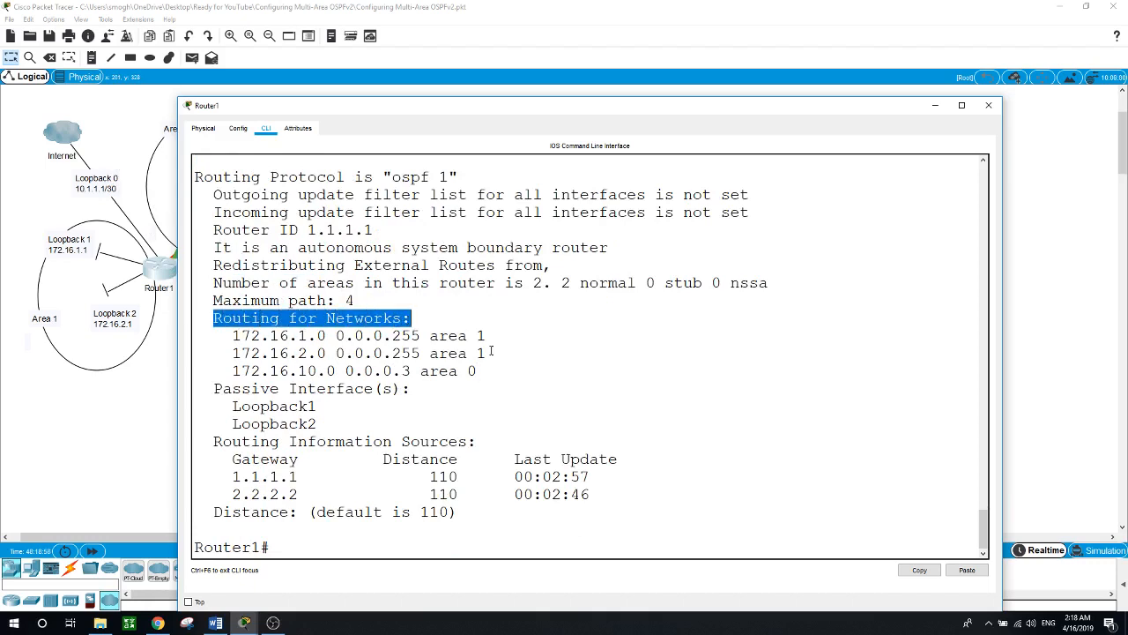
pyautogui.click(379, 344)
pyautogui.moveTo(233, 334); pyautogui.dragTo(487, 335)
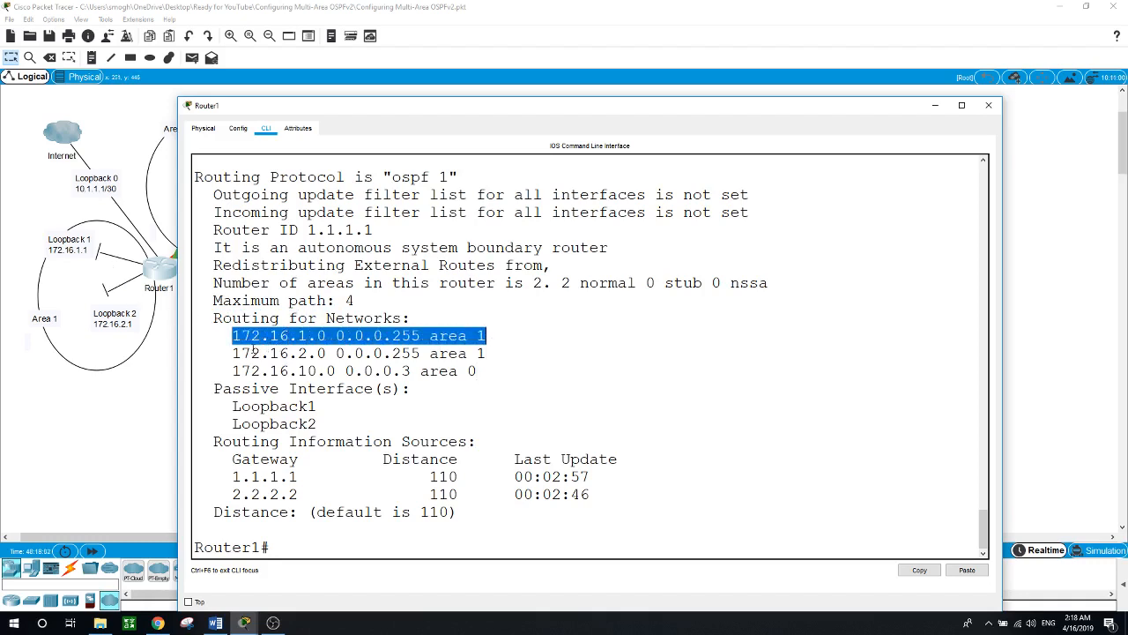
pyautogui.moveTo(232, 353); pyautogui.dragTo(491, 353)
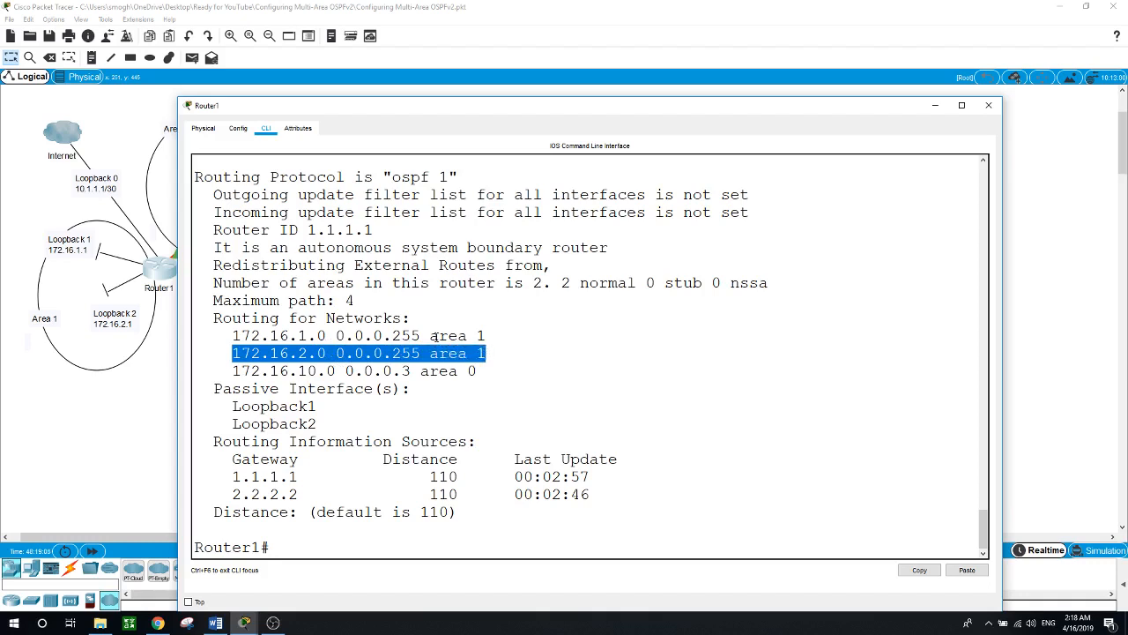
pyautogui.click(223, 364)
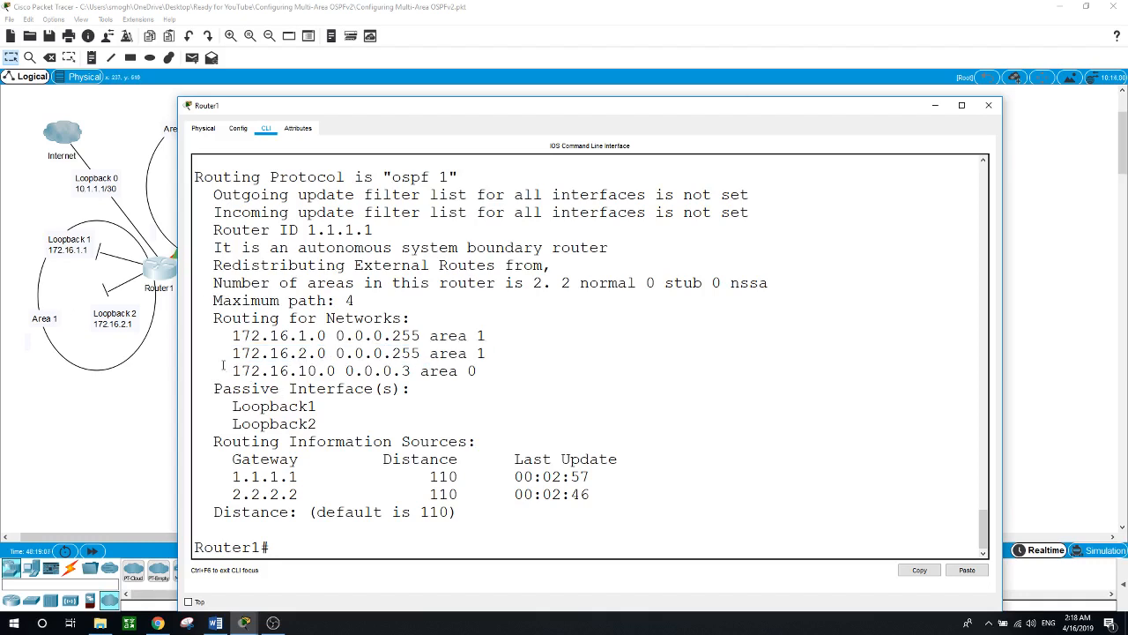
pyautogui.moveTo(233, 371); pyautogui.dragTo(480, 371)
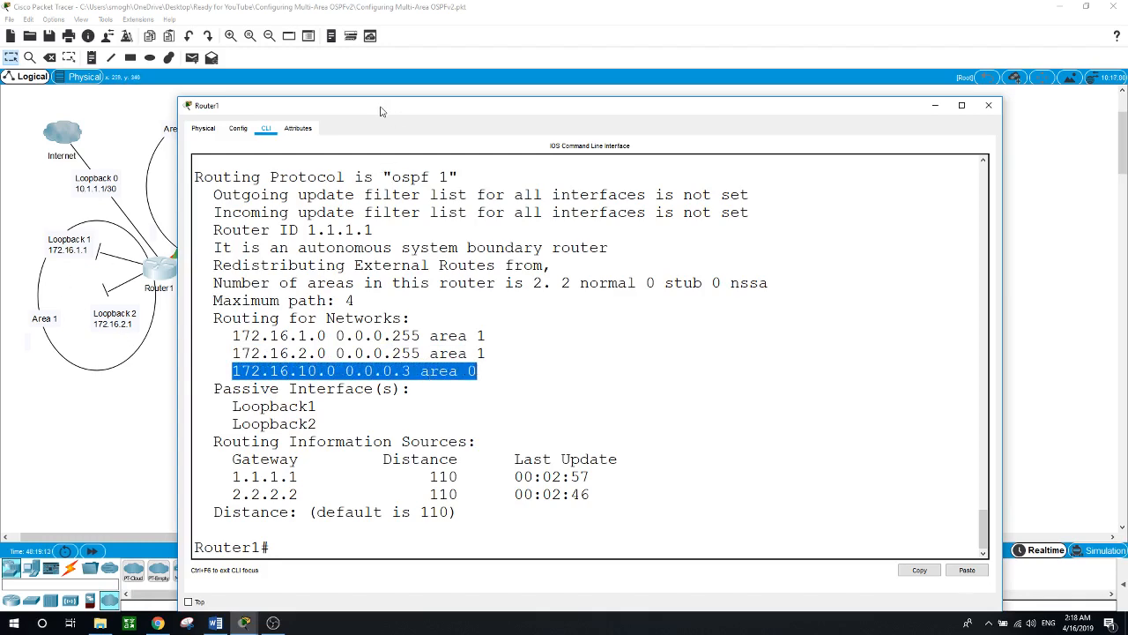
# Step: Examine the passive interfaces, routing information source gateways and administrative distance in Router1's protocol output
pyautogui.moveTo(386, 109); pyautogui.dragTo(446, 105)
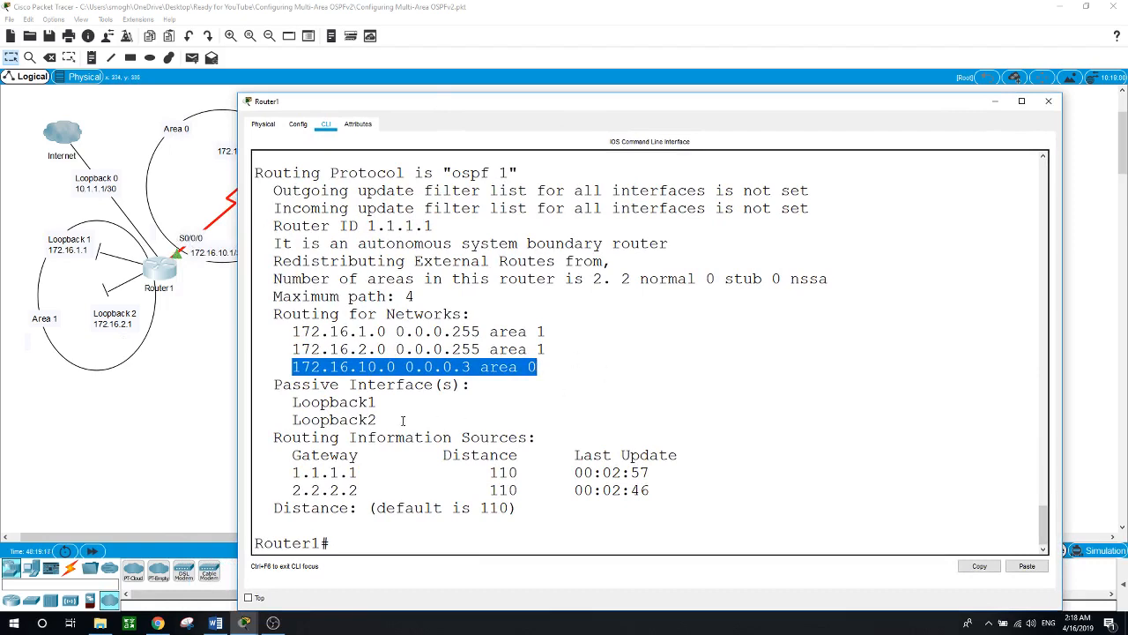
pyautogui.moveTo(294, 402); pyautogui.dragTo(388, 424)
pyautogui.click(570, 401)
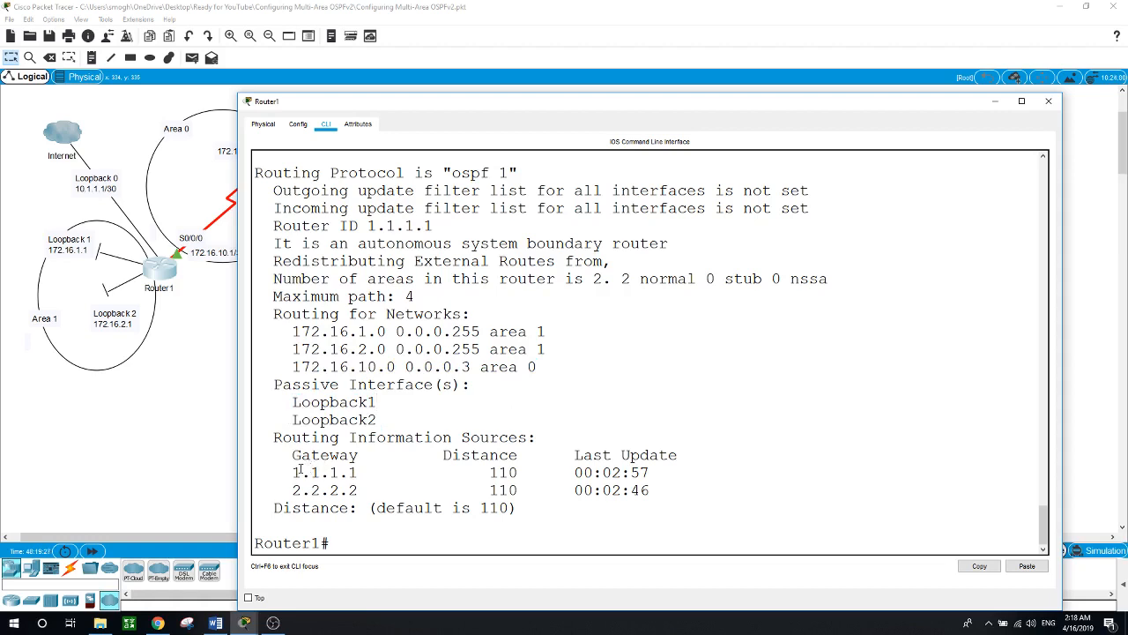
pyautogui.moveTo(293, 472); pyautogui.dragTo(362, 472)
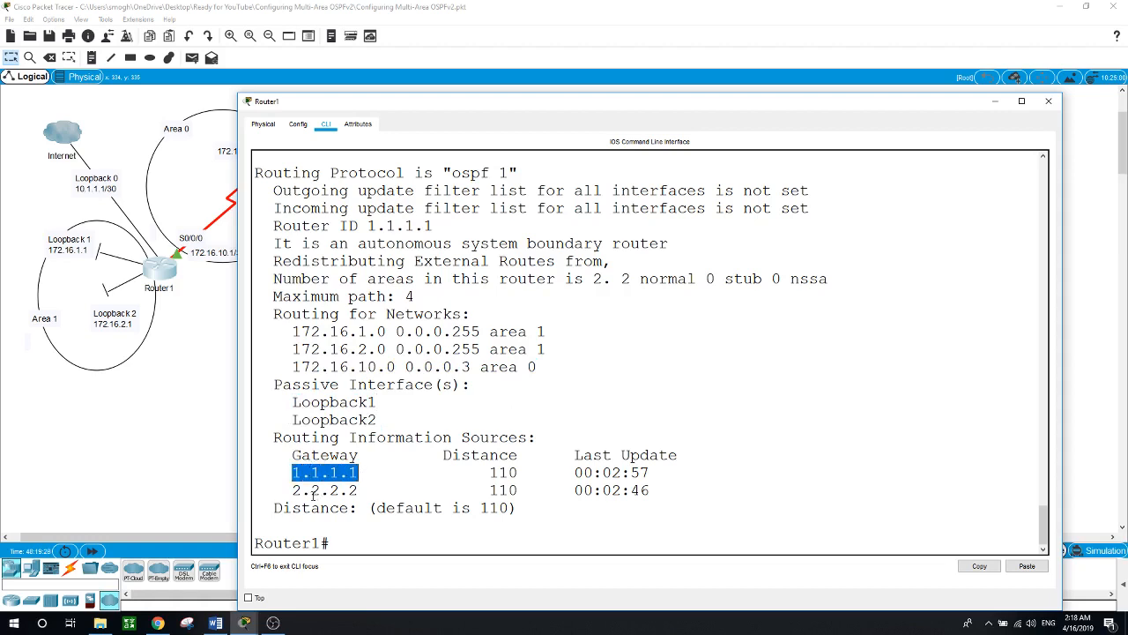
pyautogui.moveTo(293, 490); pyautogui.dragTo(369, 486)
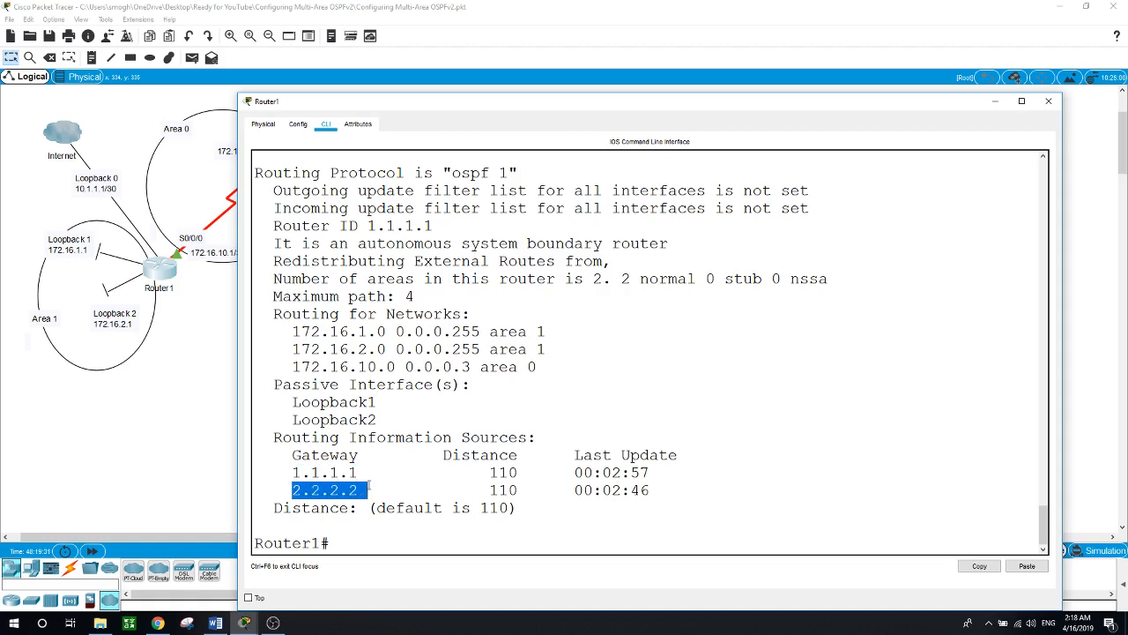
pyautogui.moveTo(430, 452); pyautogui.dragTo(527, 454)
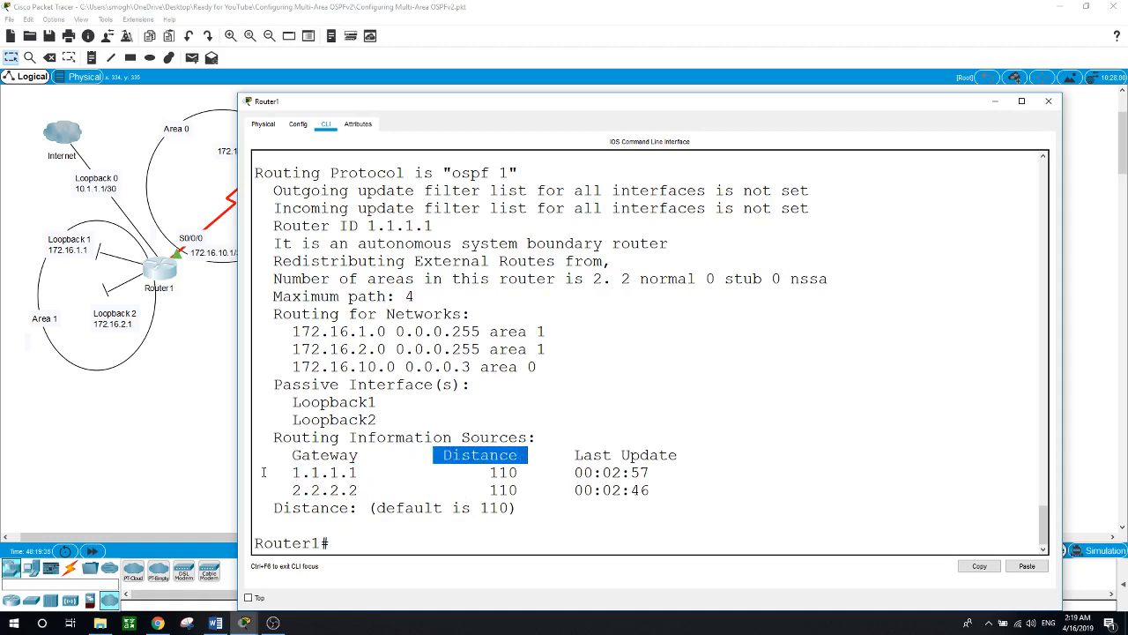
# Step: Leave configuration mode on Router2 and display its routing protocol settings with show ip protocols, enlarging the console to read the full output
pyautogui.moveTo(679, 95); pyautogui.dragTo(680, 302)
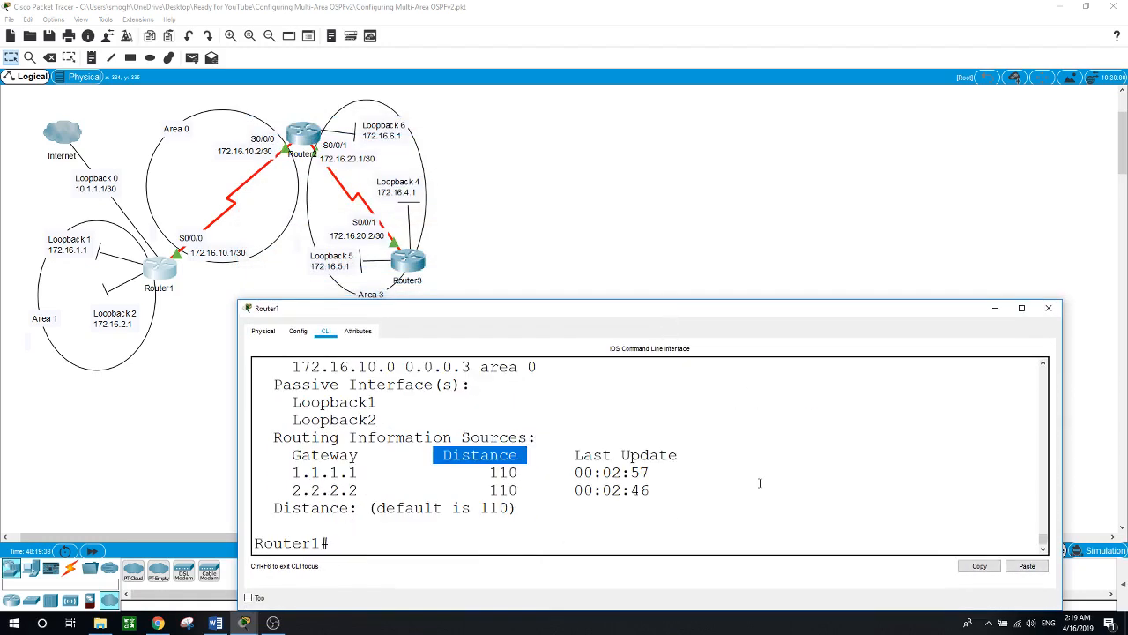
pyautogui.click(537, 236)
pyautogui.click(308, 139)
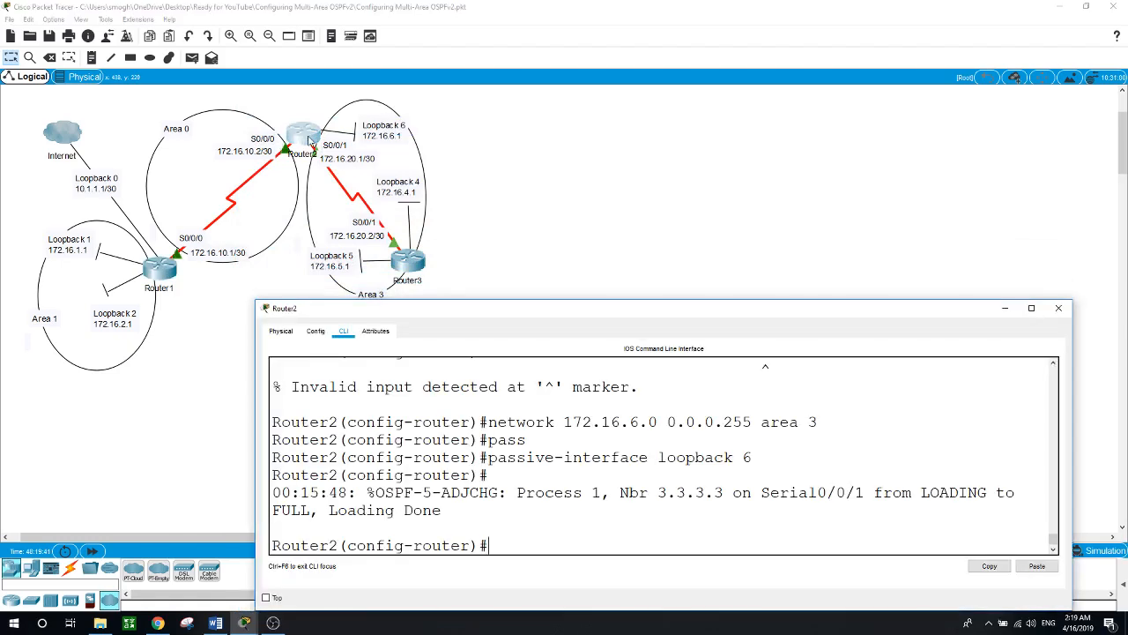
pyautogui.write('end')
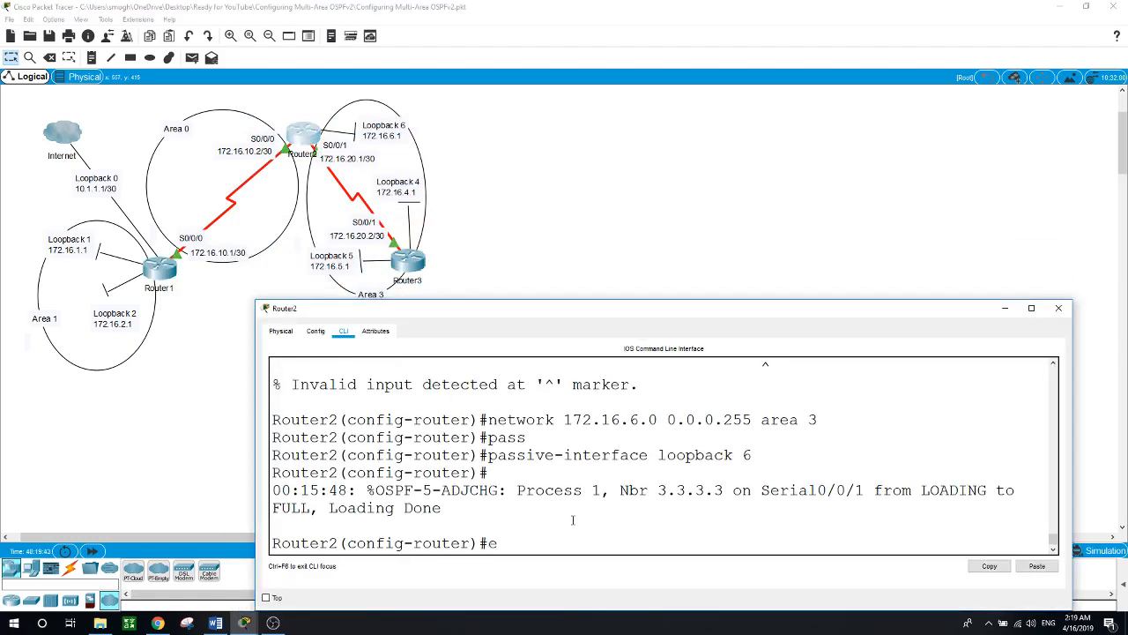
pyautogui.press('Return')
pyautogui.write('show ip pro')
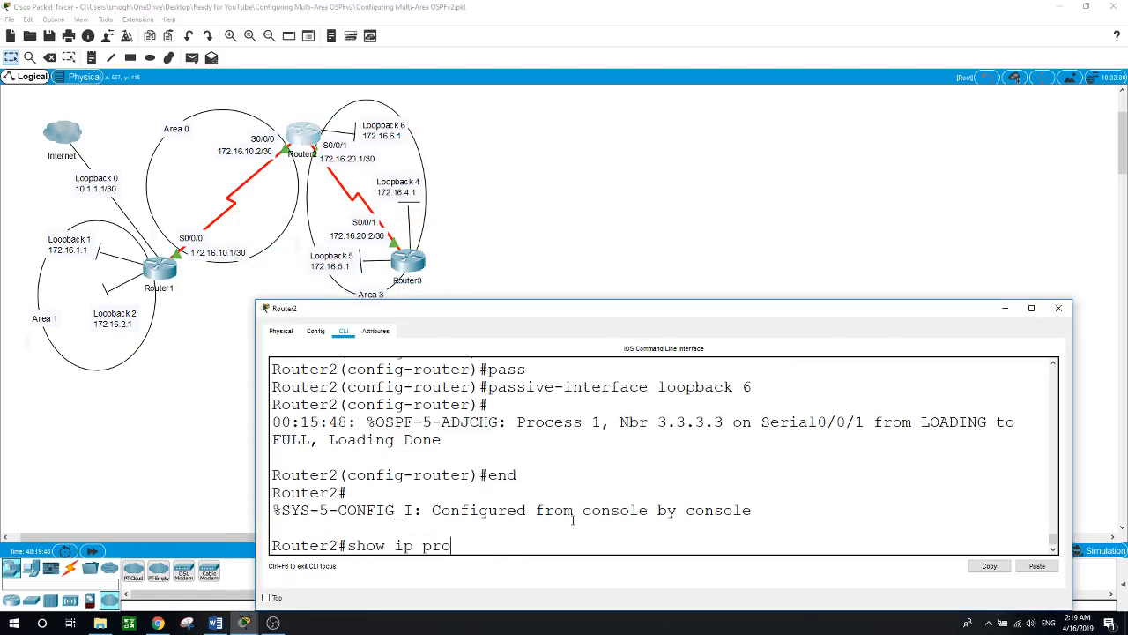
pyautogui.press('Return')
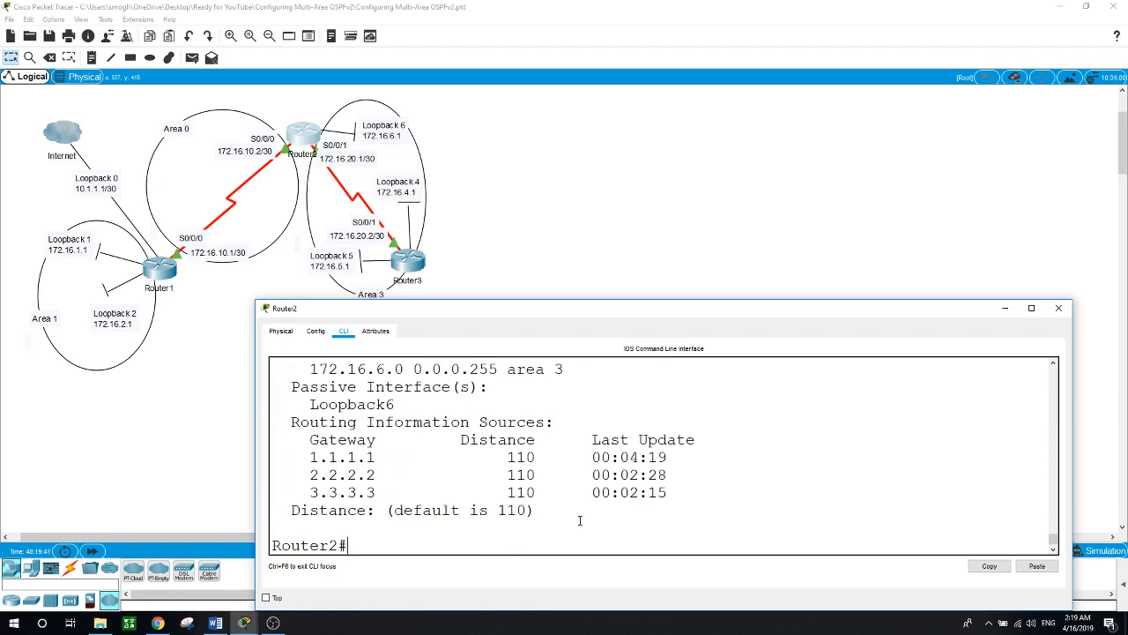
pyautogui.moveTo(624, 300); pyautogui.dragTo(629, 102)
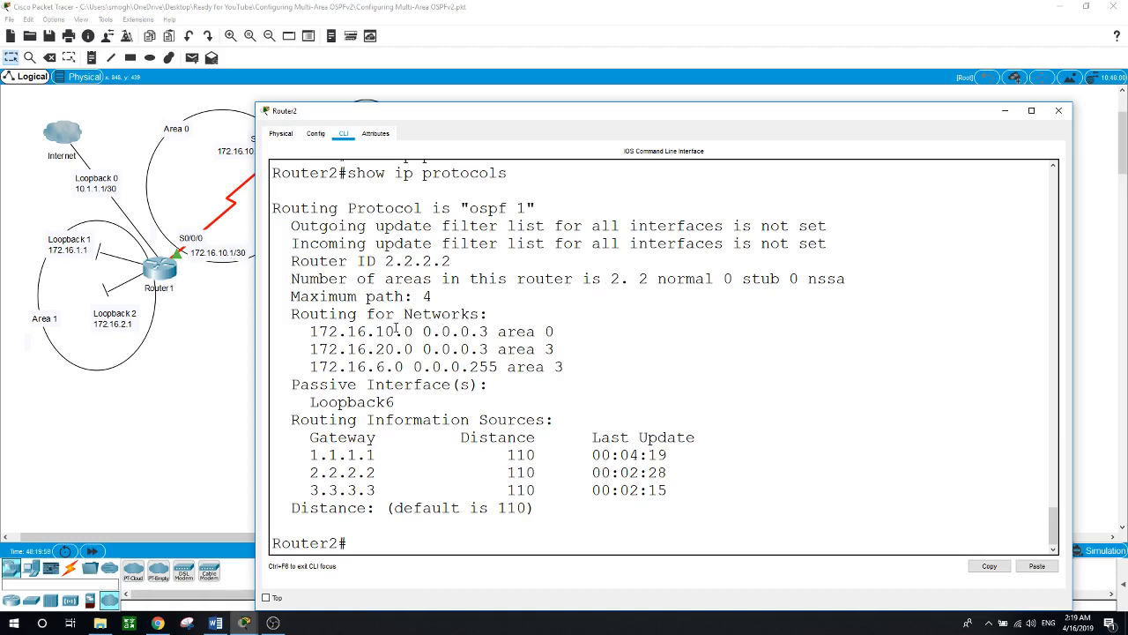
# Step: Examine the advertised networks, routing information source gateways and distances in Router2's protocol output
pyautogui.moveTo(292, 314); pyautogui.dragTo(553, 367)
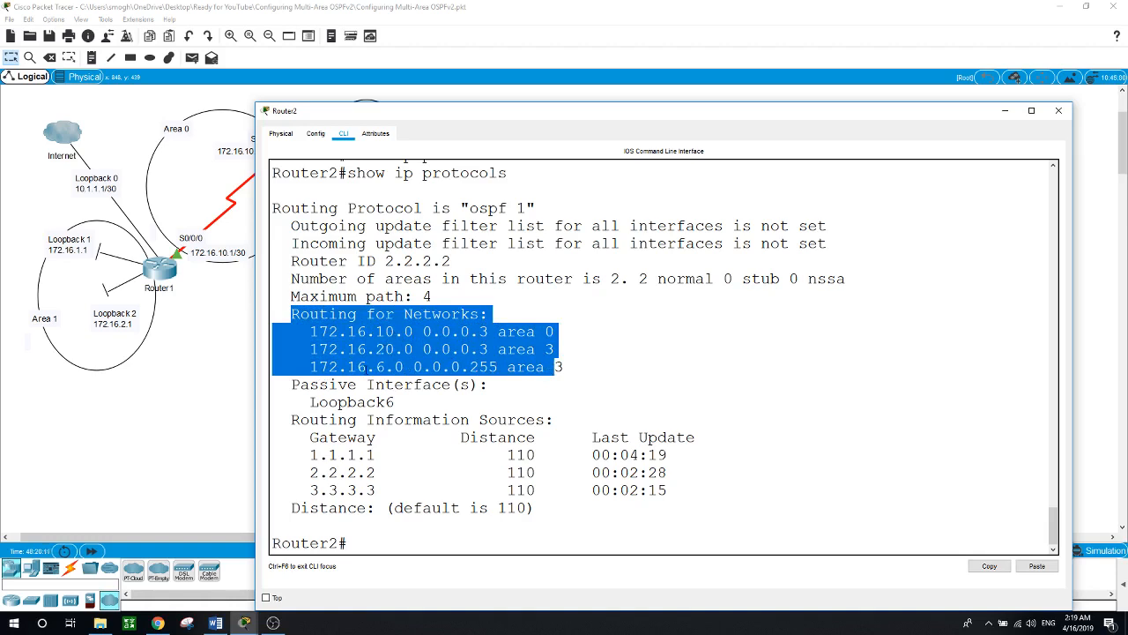
pyautogui.click(367, 371)
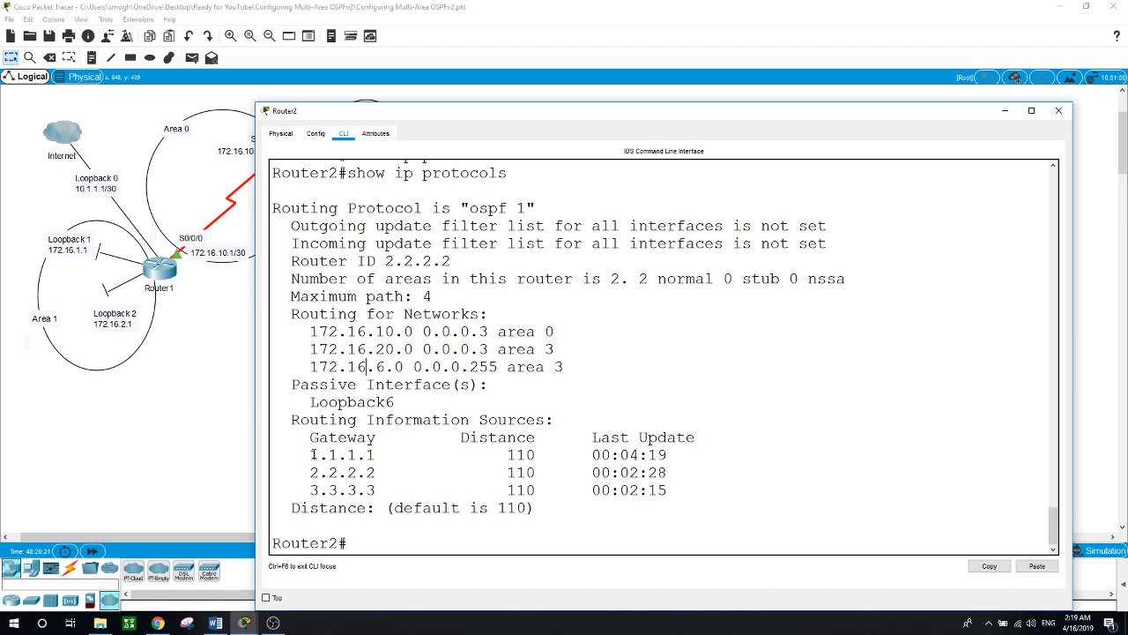
pyautogui.moveTo(312, 454); pyautogui.dragTo(376, 455)
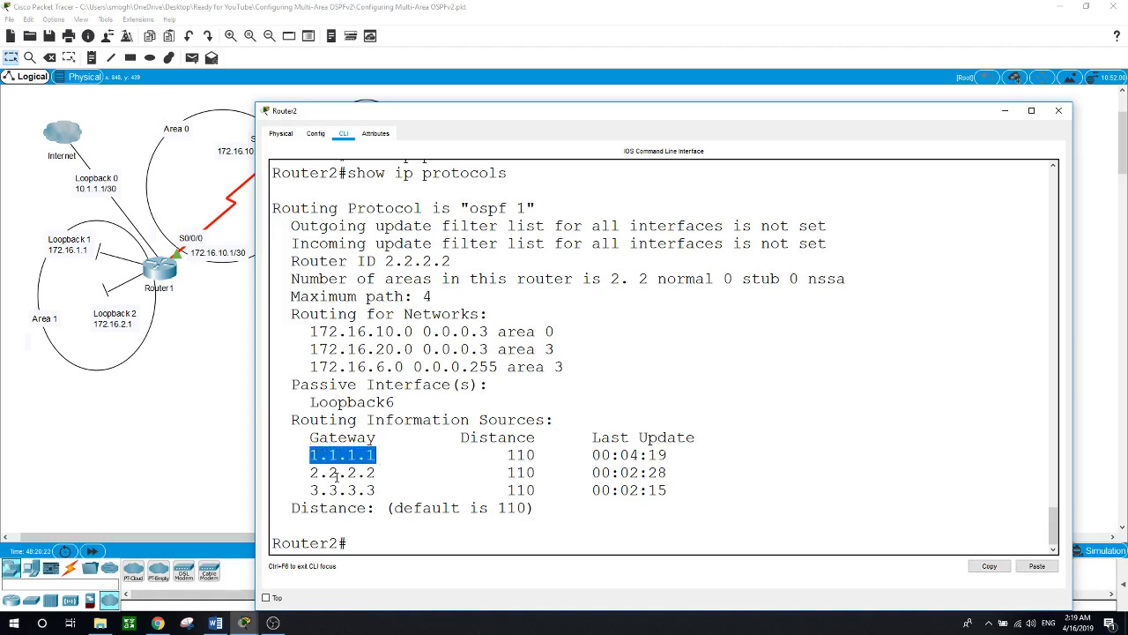
pyautogui.moveTo(310, 473); pyautogui.dragTo(384, 473)
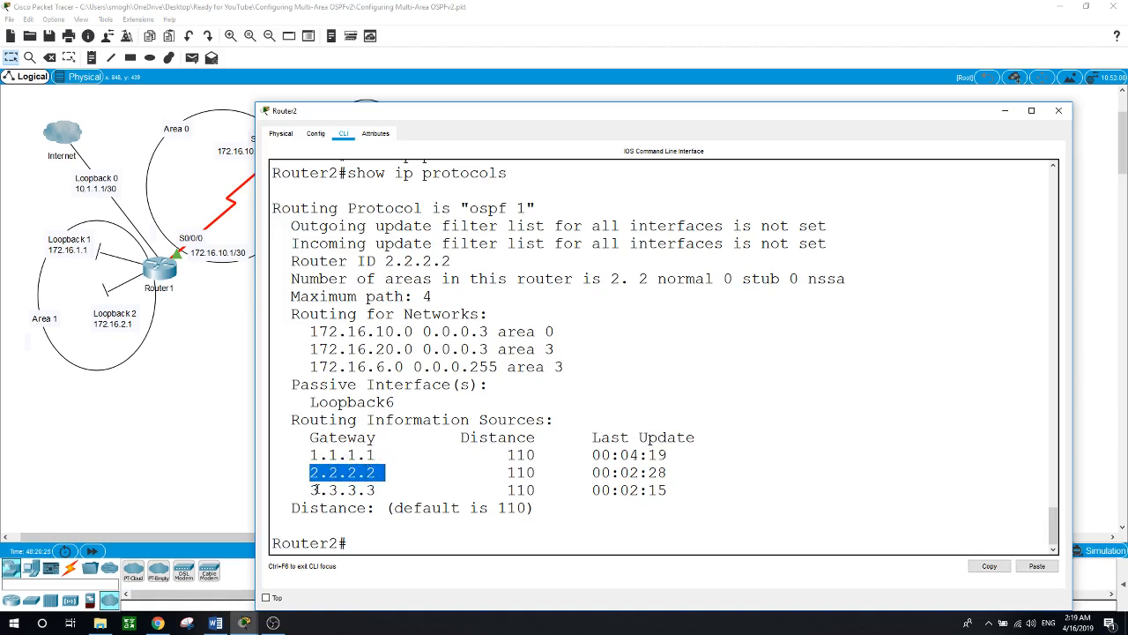
pyautogui.moveTo(315, 490); pyautogui.dragTo(386, 491)
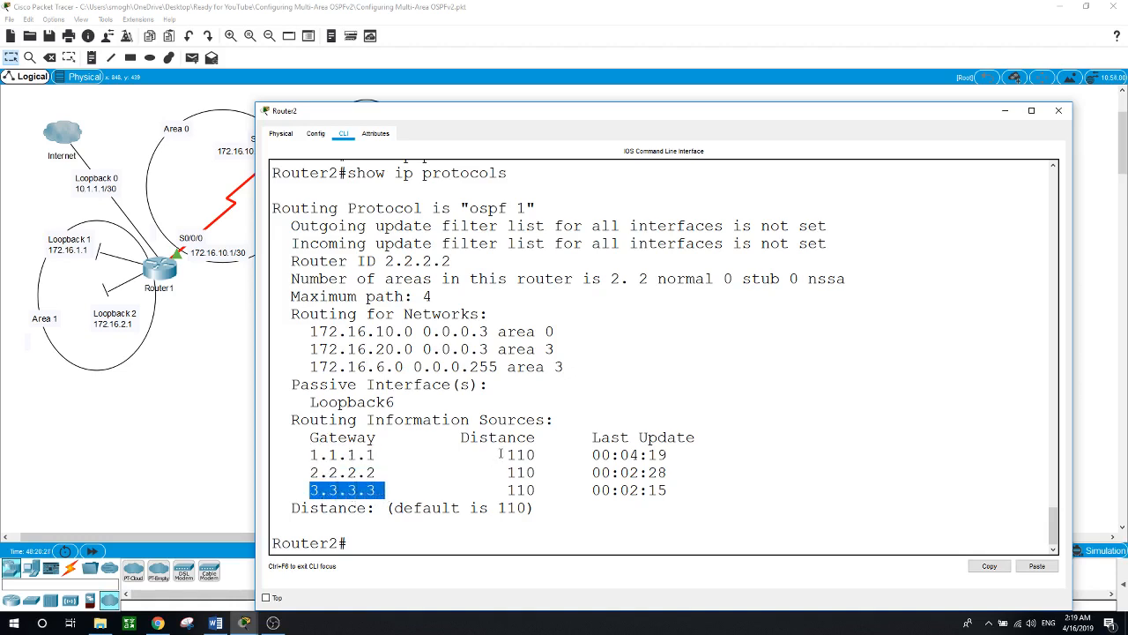
pyautogui.moveTo(501, 454); pyautogui.dragTo(546, 491)
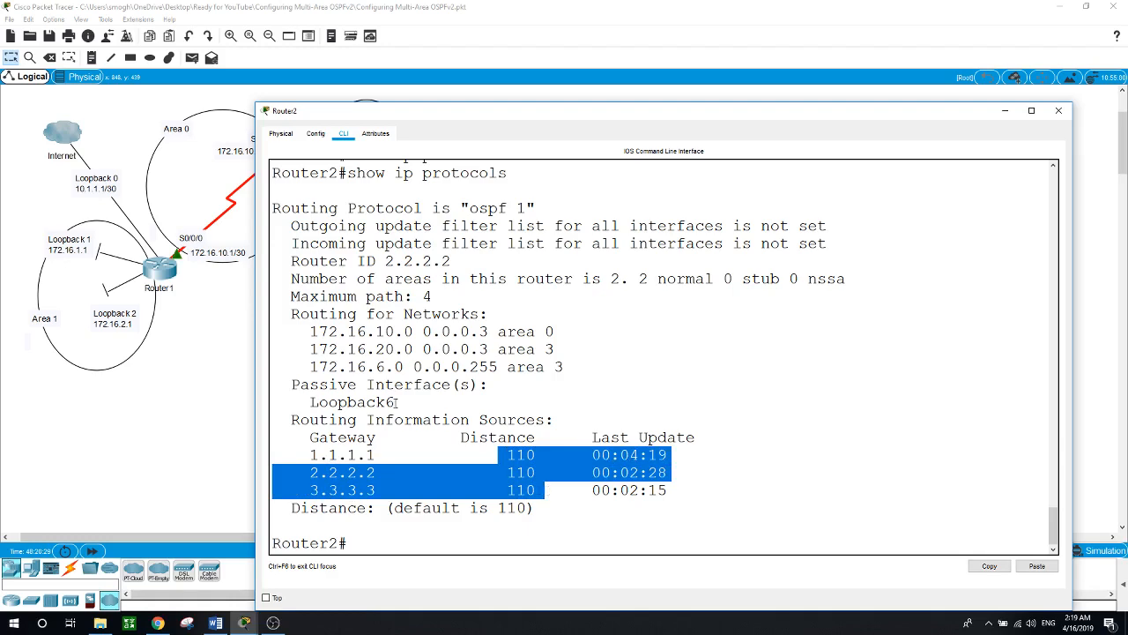
# Step: Leave configuration mode on Router3 and display its routing protocol settings with show ip protocols, enlarging the console to read the full output
pyautogui.click(231, 398)
pyautogui.click(411, 265)
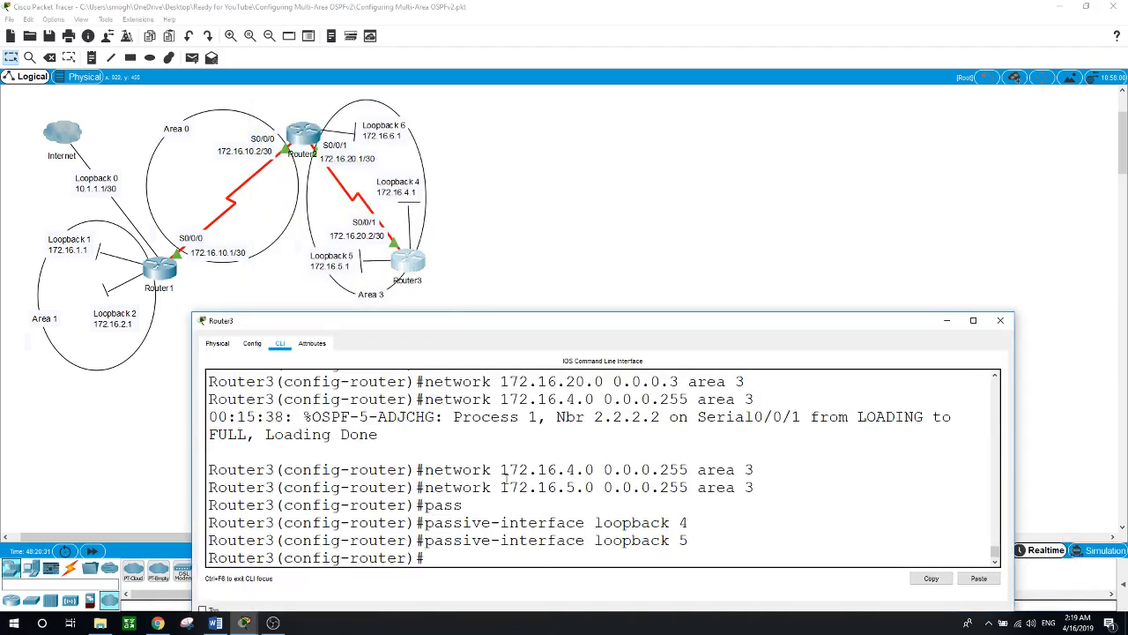
pyautogui.write('end')
pyautogui.press('Return')
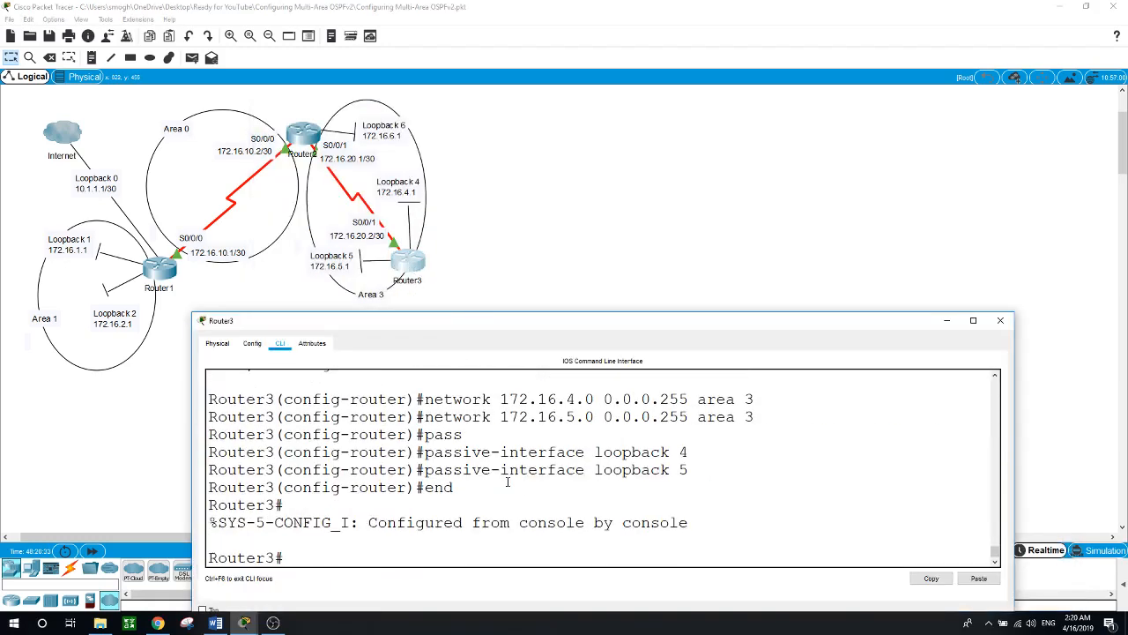
pyautogui.write('show ip pro')
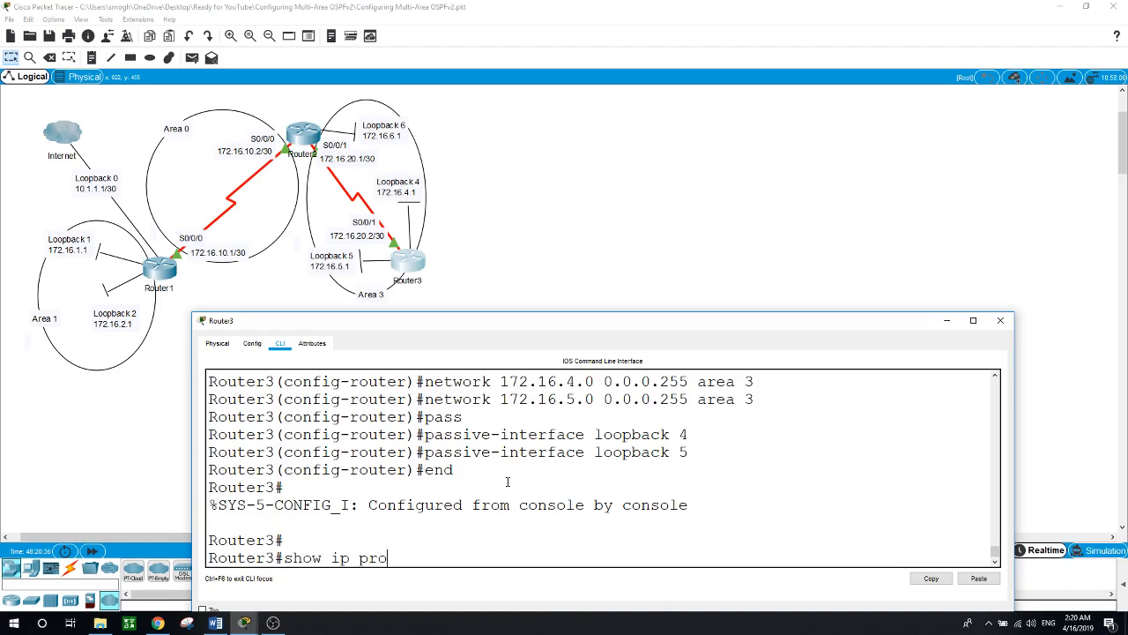
pyautogui.press('Return')
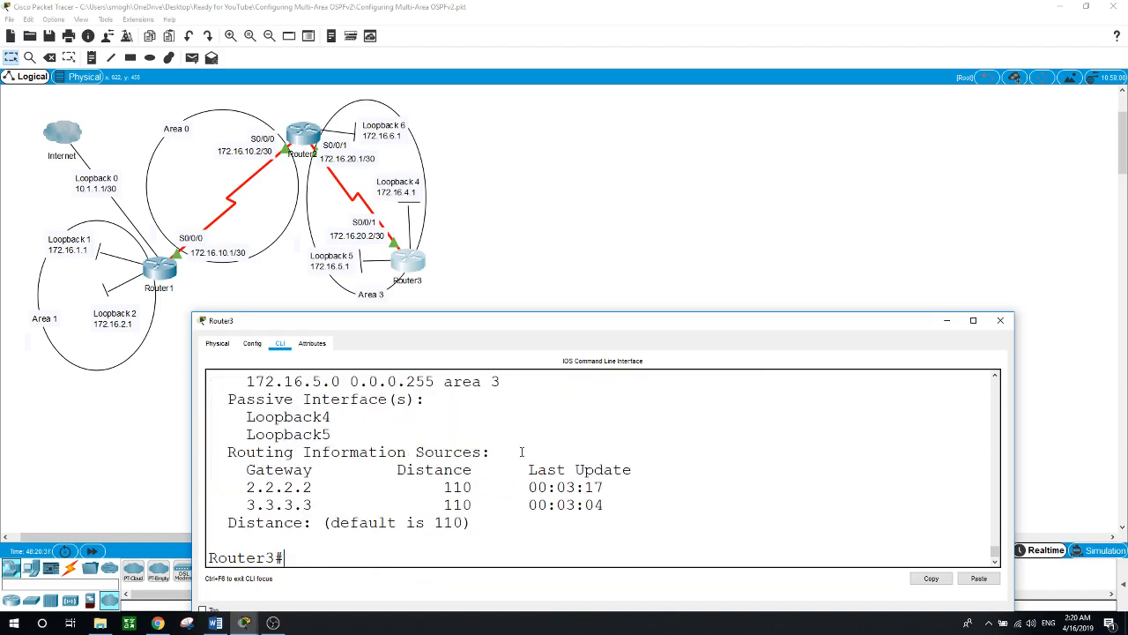
pyautogui.moveTo(581, 313); pyautogui.dragTo(585, 126)
# Step: Examine the routing protocol, number of areas and advertised networks in Router3's protocol output, then return to the topology
pyautogui.scroll(1, 614, 280)
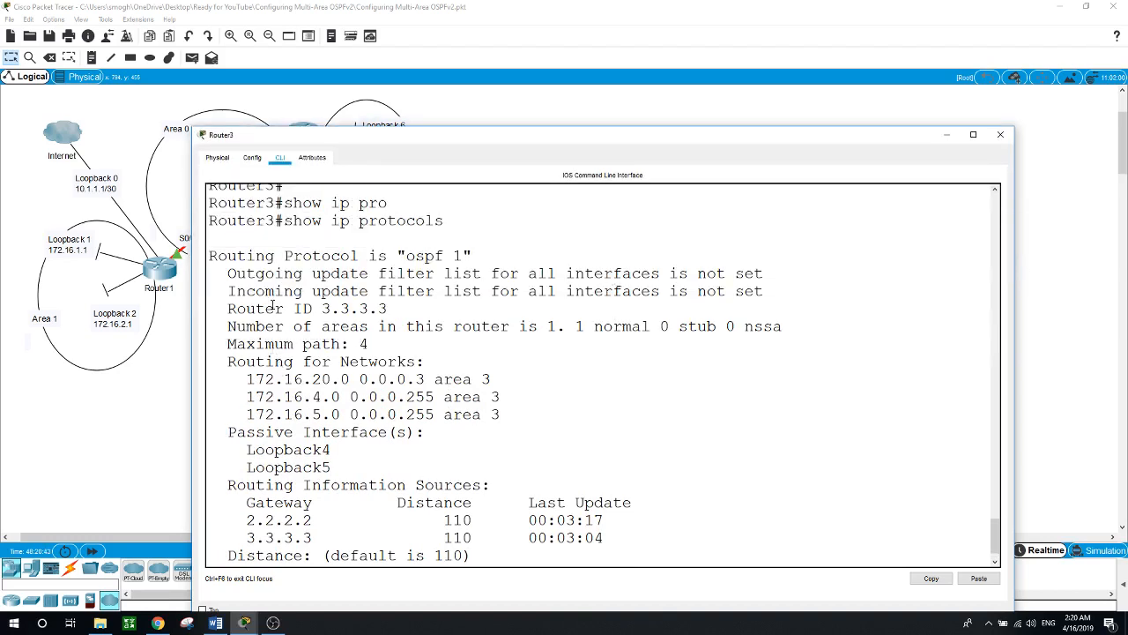
pyautogui.moveTo(404, 256); pyautogui.dragTo(464, 255)
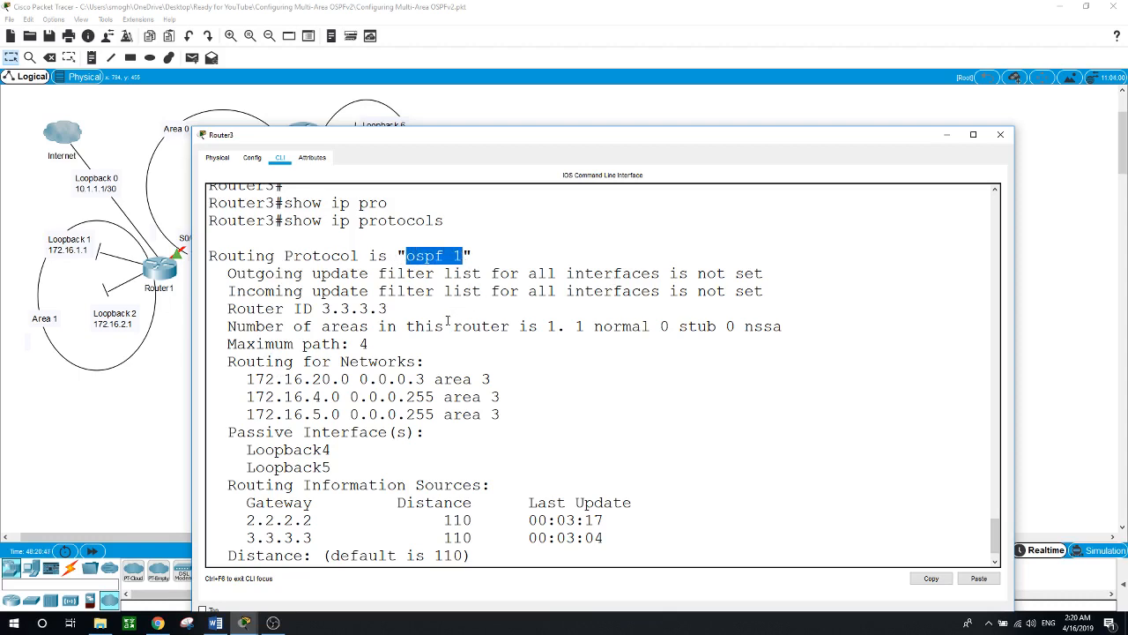
pyautogui.scroll(-1, 441, 317)
pyautogui.moveTo(303, 272); pyautogui.dragTo(549, 290)
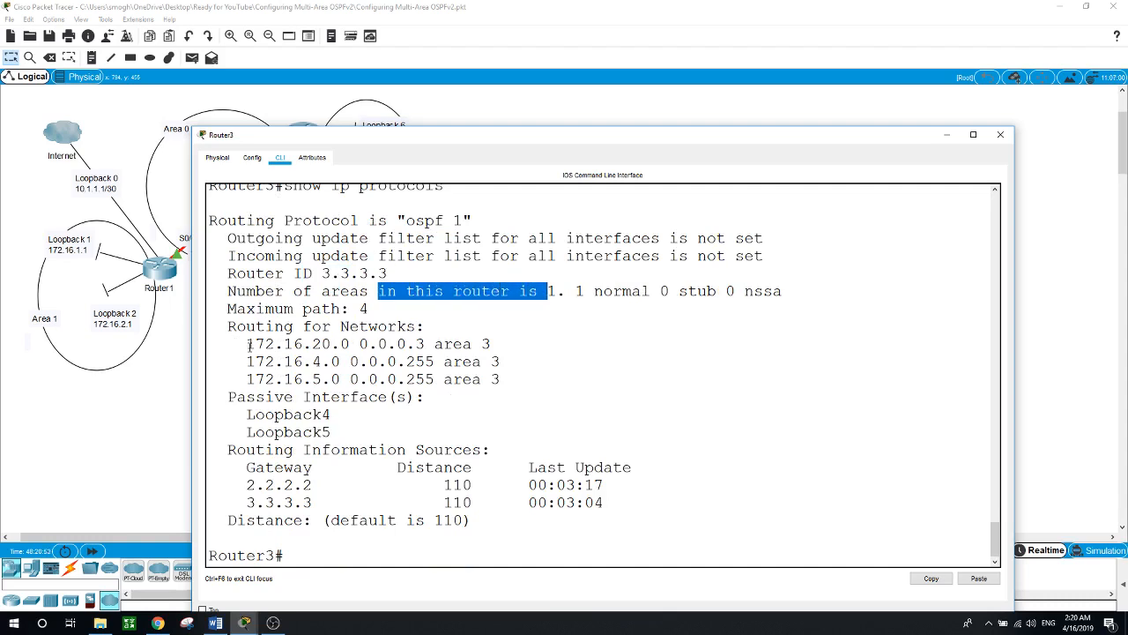
pyautogui.moveTo(246, 344); pyautogui.dragTo(518, 388)
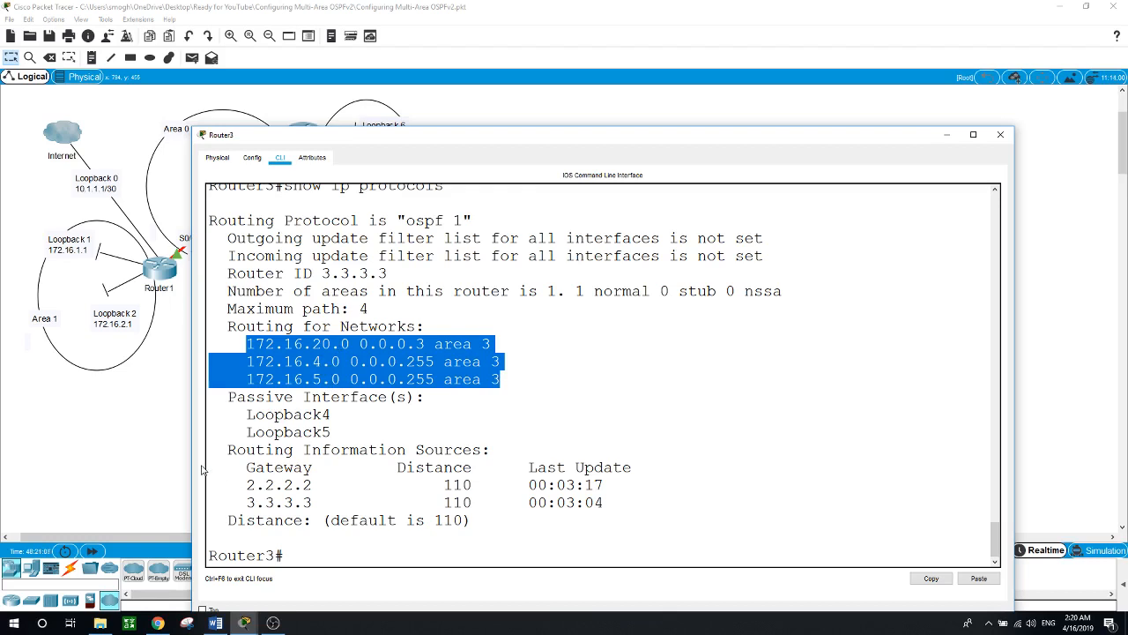
pyautogui.click(162, 453)
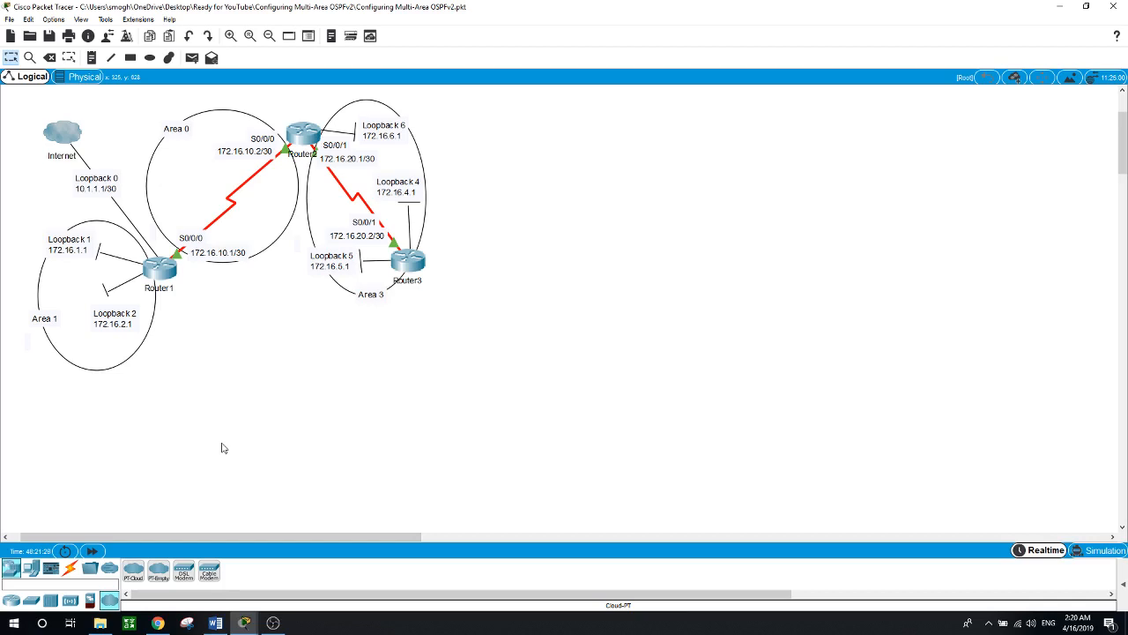
# Step: Open Router1's console and display its OSPF neighbors with show ip ospf neighbor
pyautogui.click(158, 268)
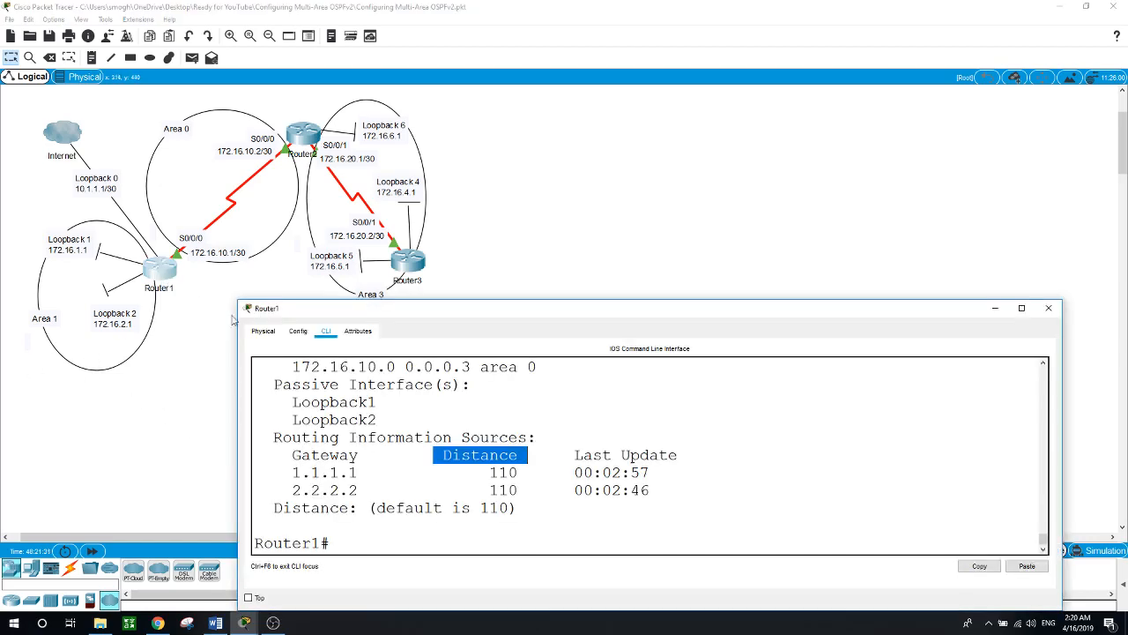
pyautogui.write('show')
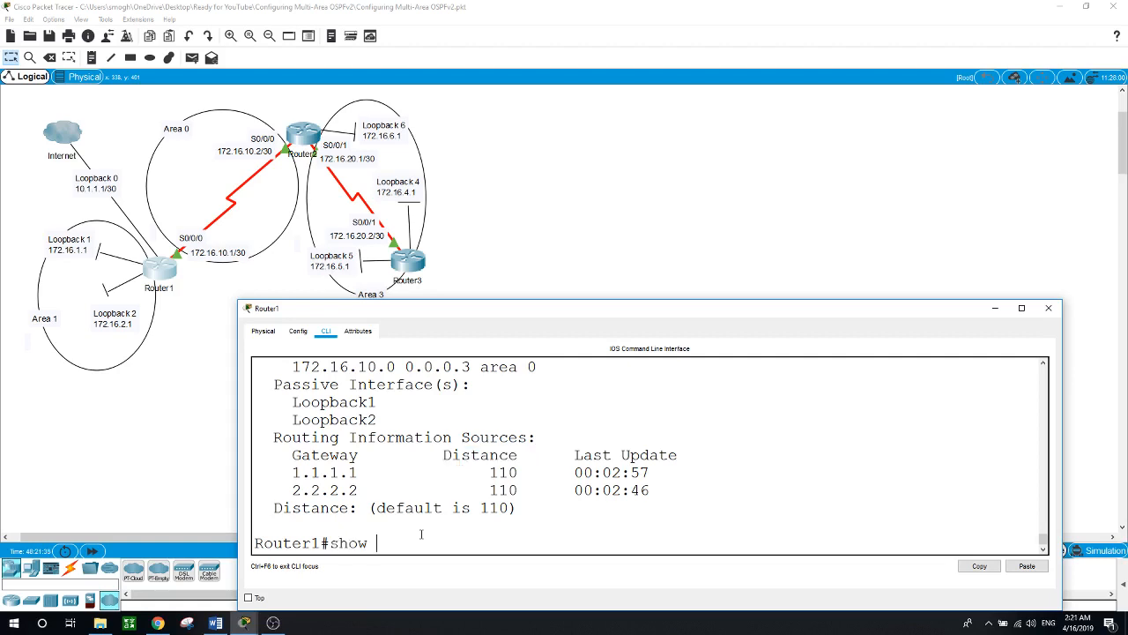
pyautogui.write(' ip ospf neig')
pyautogui.press('Tab')
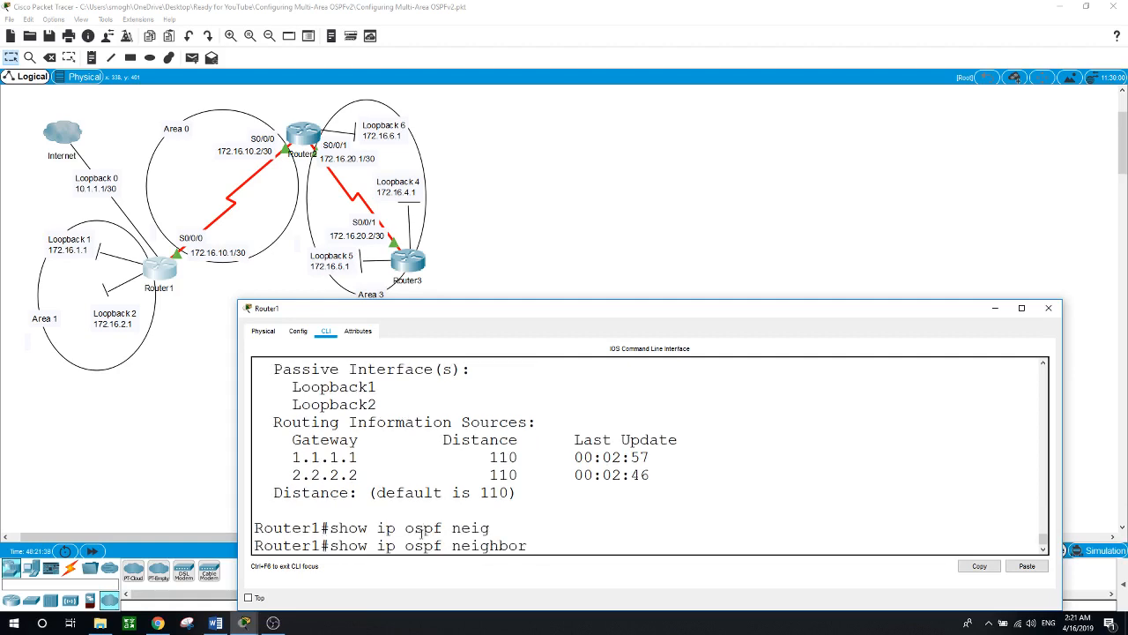
pyautogui.press('Return')
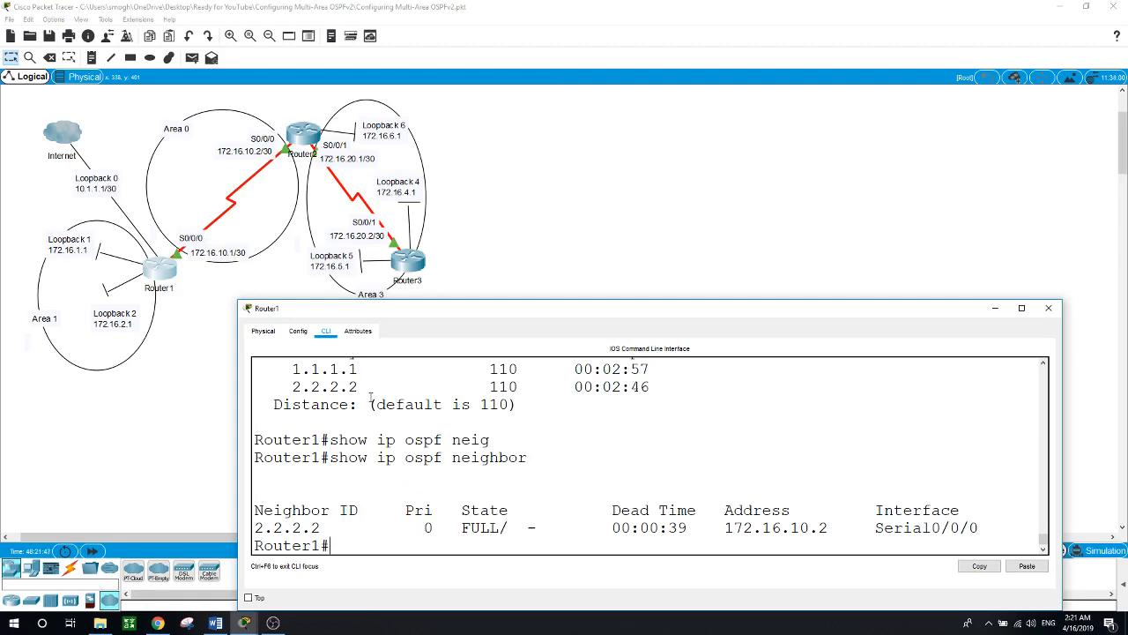
# Step: Examine the neighbor ID, address and interface in Router1's neighbor table, keeping the topology in view for comparison
pyautogui.moveTo(546, 301); pyautogui.dragTo(548, 184)
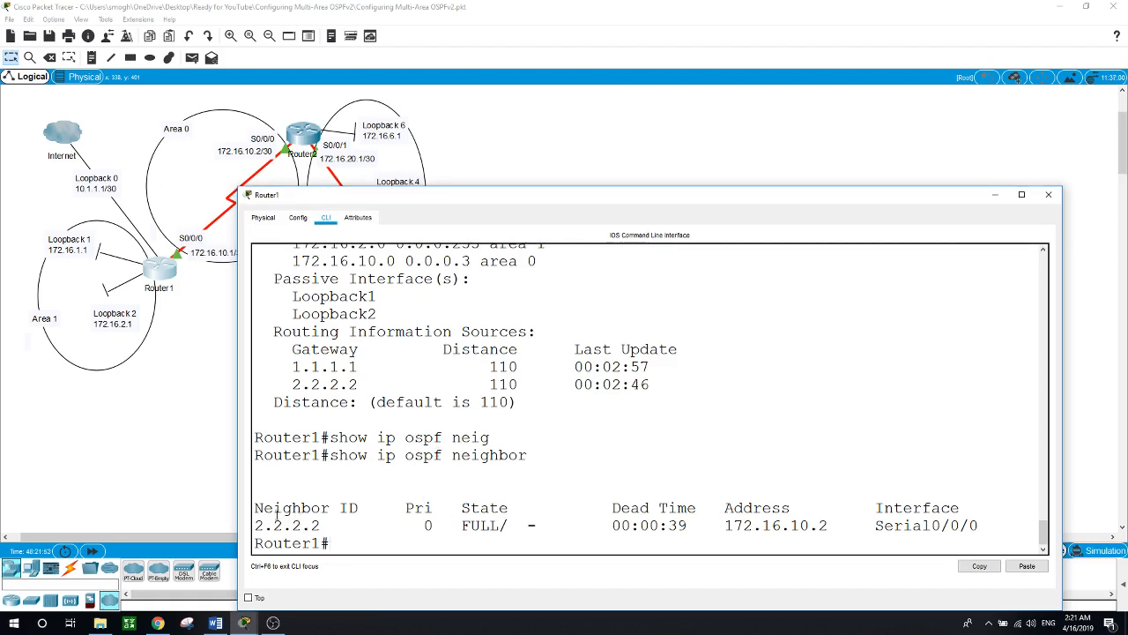
pyautogui.moveTo(496, 186); pyautogui.dragTo(511, 239)
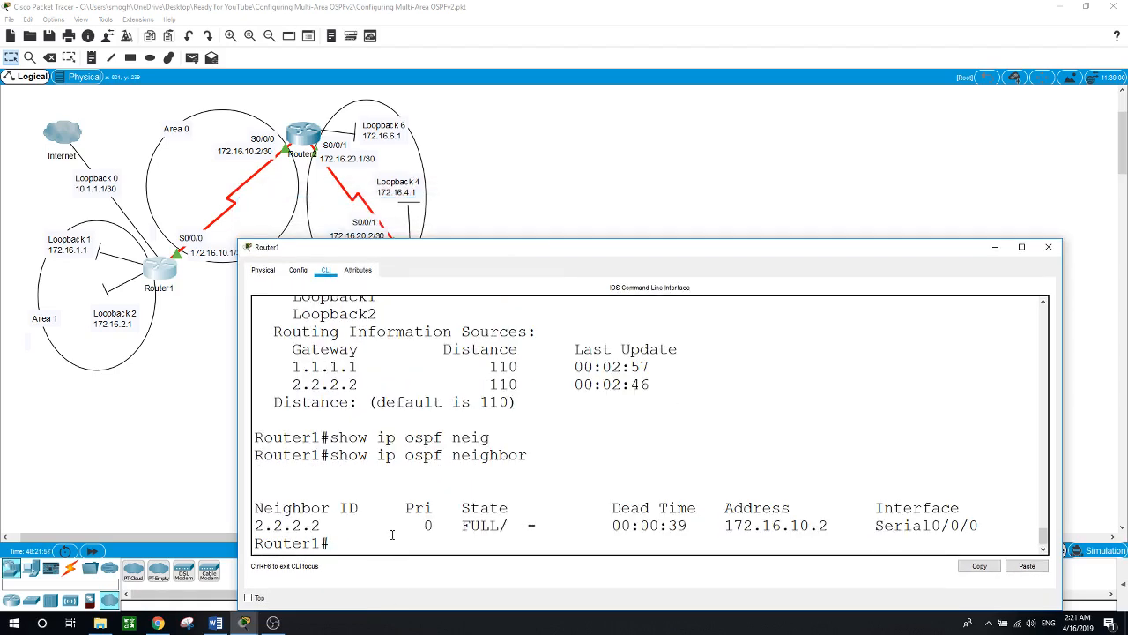
pyautogui.moveTo(322, 525); pyautogui.dragTo(254, 525)
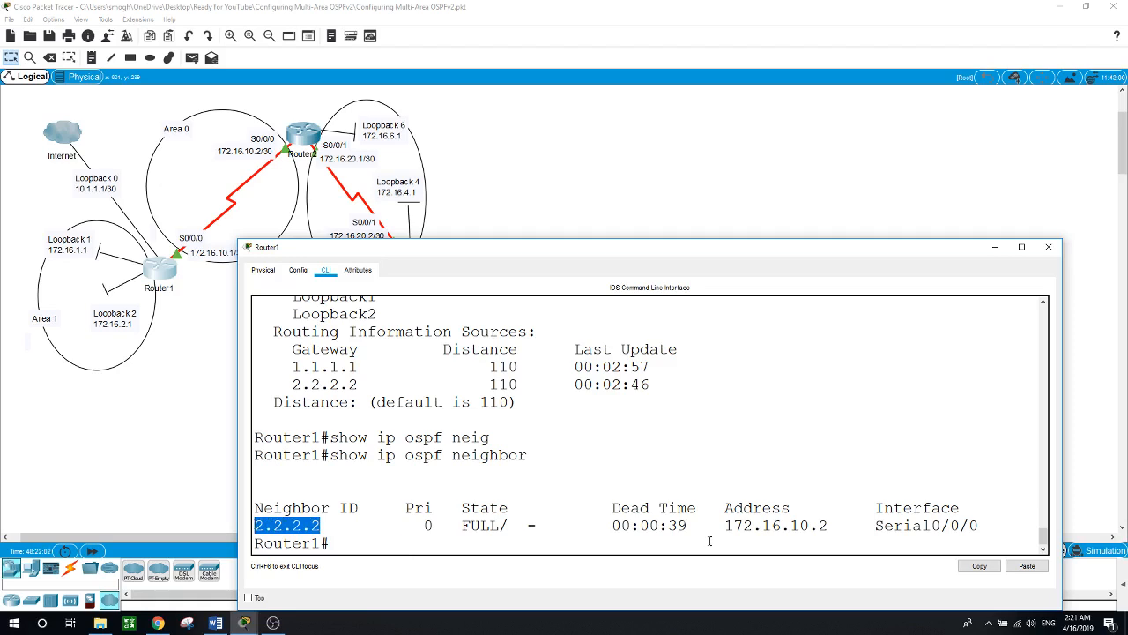
pyautogui.moveTo(725, 526); pyautogui.dragTo(834, 526)
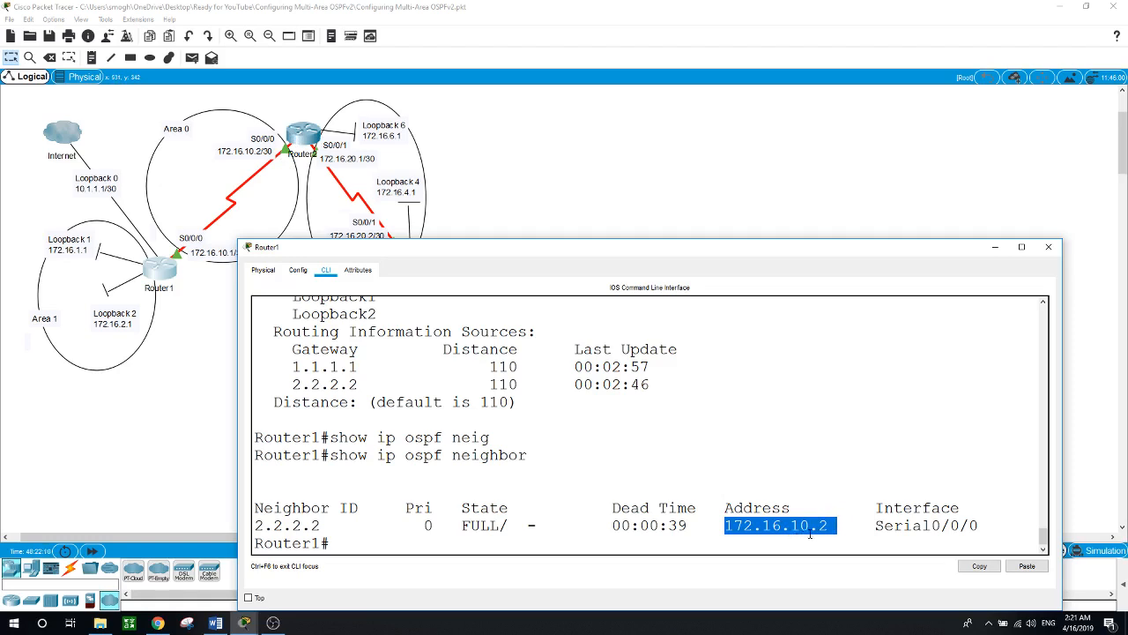
pyautogui.moveTo(876, 526); pyautogui.dragTo(970, 518)
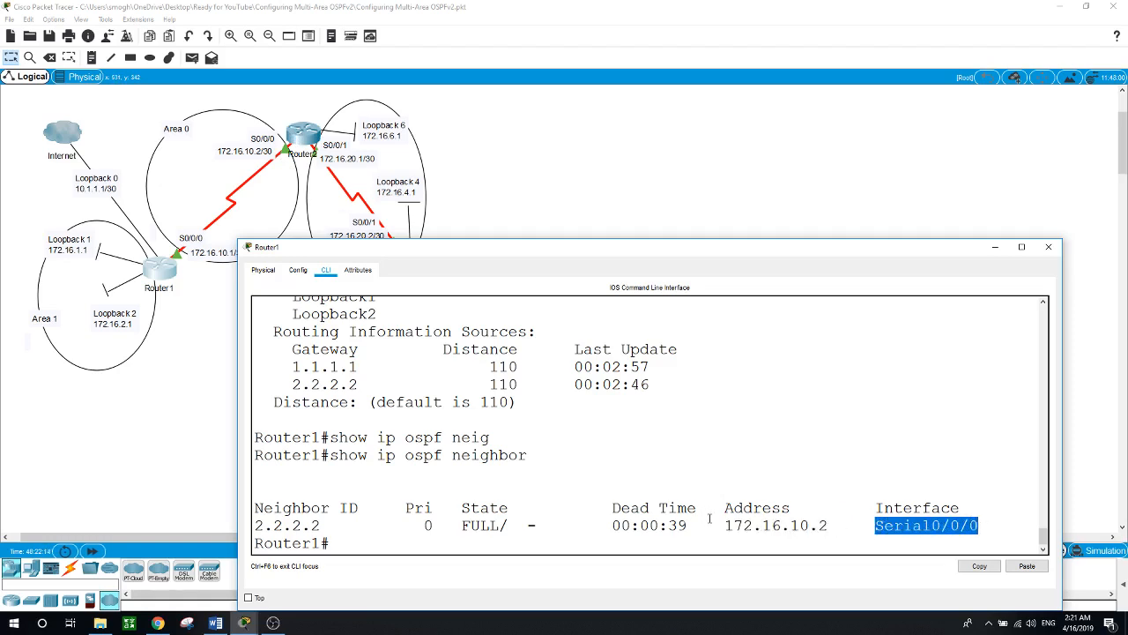
pyautogui.click(704, 188)
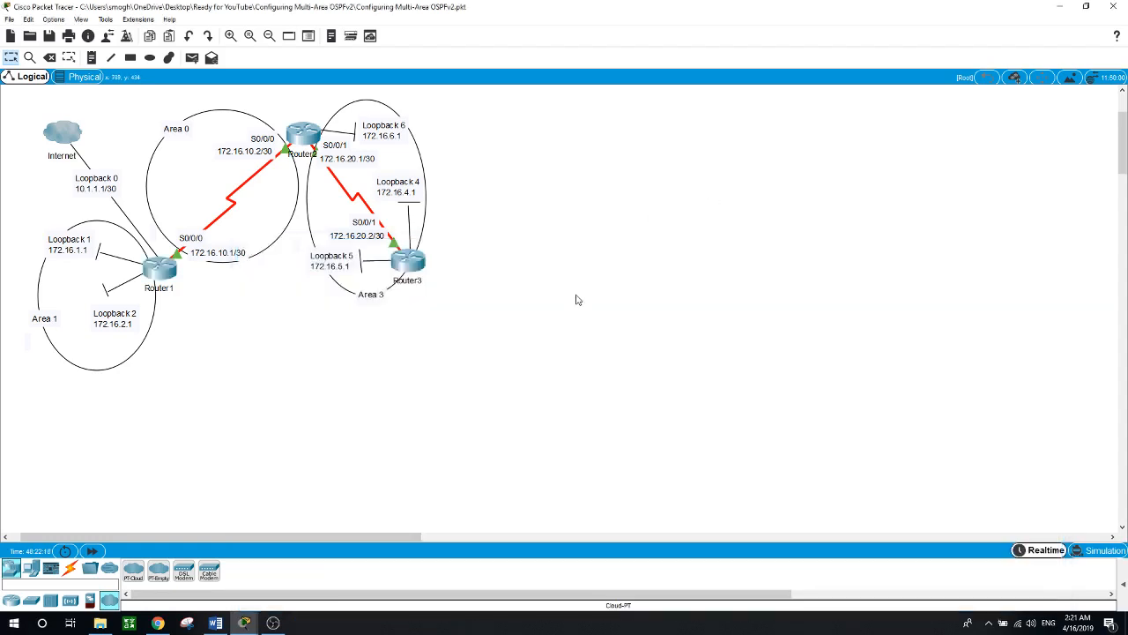
# Step: Open Router2's console and display its OSPF neighbors with show ip ospf neighbor
pyautogui.click(312, 136)
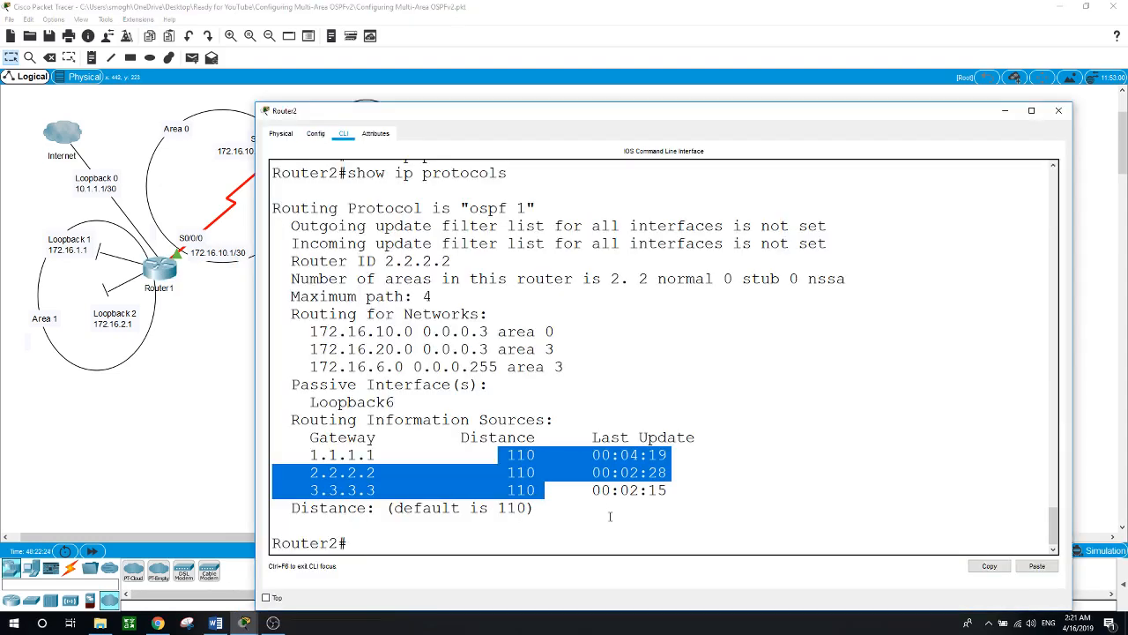
pyautogui.write('show ')
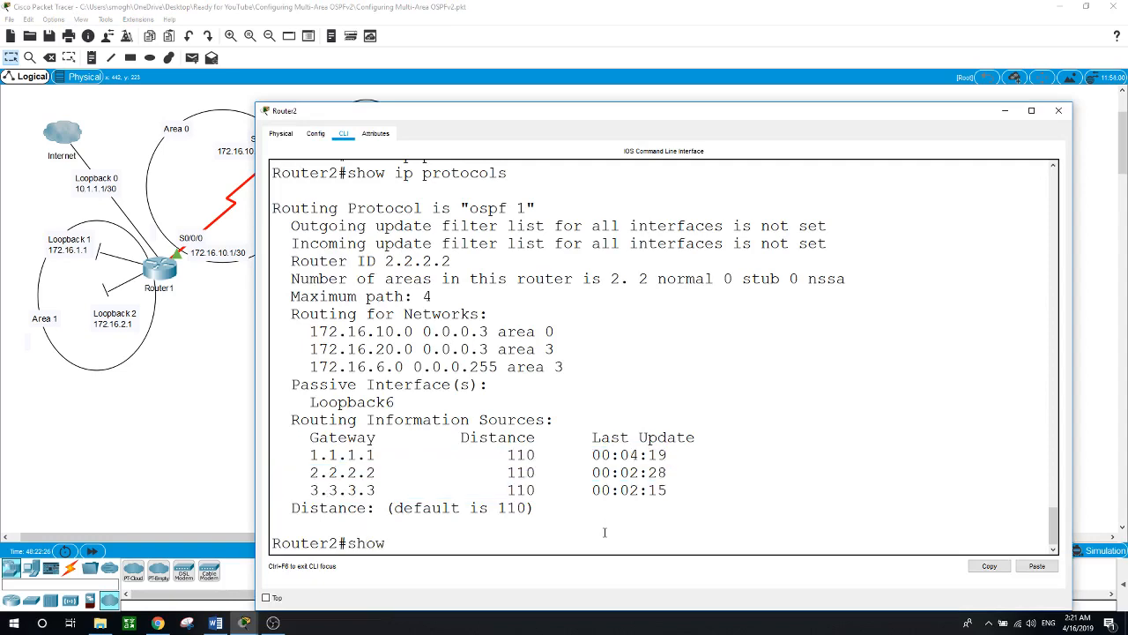
pyautogui.write('ip ospf neigh')
pyautogui.press('Tab')
pyautogui.press('Return')
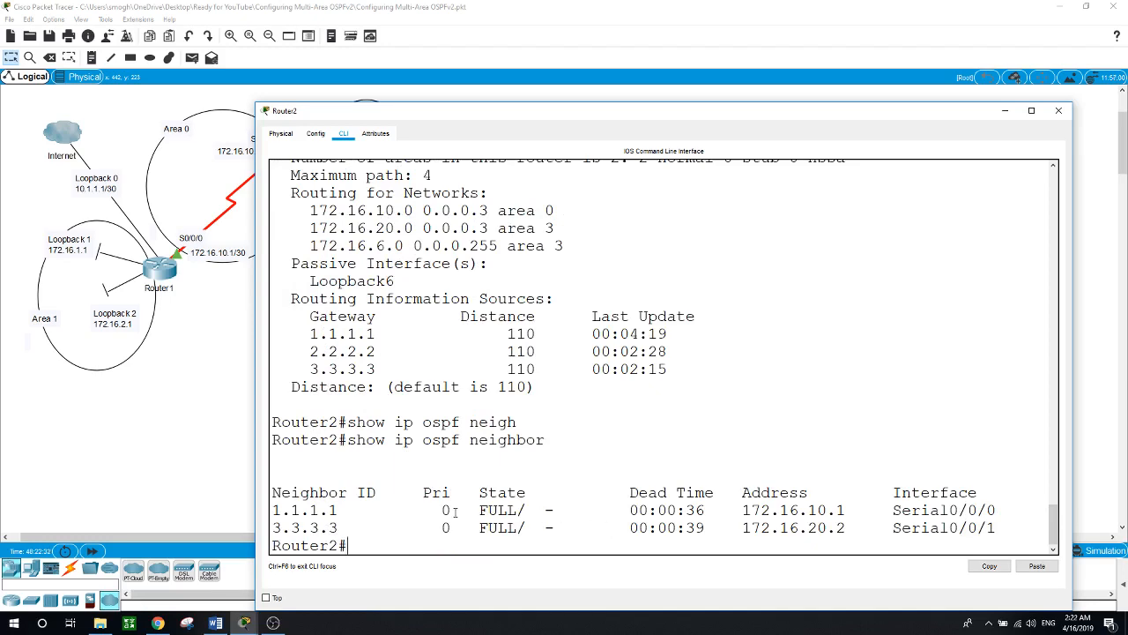
# Step: Examine the neighbor IDs, states, addresses and interfaces in Router2's neighbor table, comparing them with the topology
pyautogui.moveTo(528, 116); pyautogui.dragTo(672, 102)
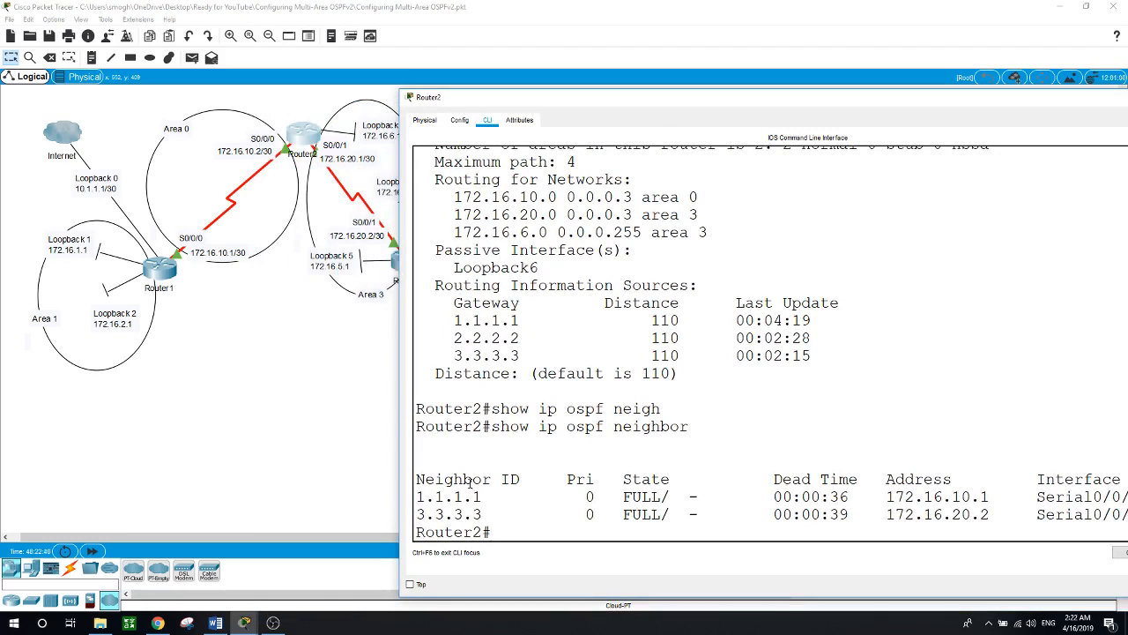
pyautogui.moveTo(481, 496); pyautogui.dragTo(454, 513)
pyautogui.moveTo(835, 97); pyautogui.dragTo(683, 93)
pyautogui.click(503, 494)
pyautogui.moveTo(511, 493)
pyautogui.mouseDown()
pyautogui.moveTo(471, 494)
pyautogui.moveTo(471, 512)
pyautogui.moveTo(510, 511)
pyautogui.mouseUp()
pyautogui.click(596, 509)
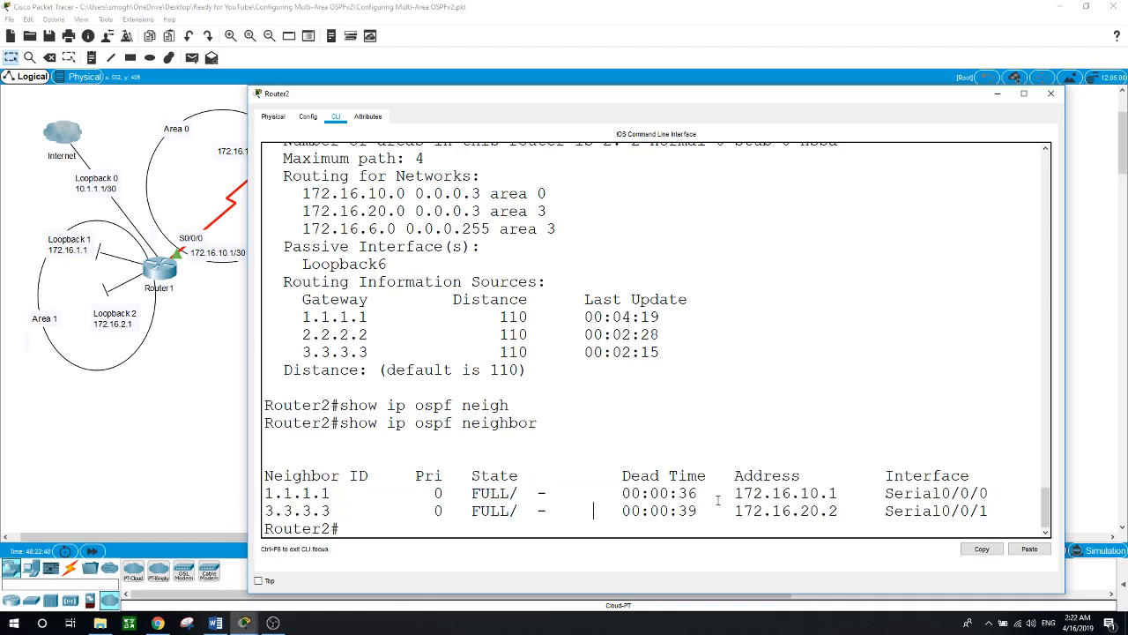
pyautogui.moveTo(734, 494); pyautogui.dragTo(990, 490)
pyautogui.click(885, 494)
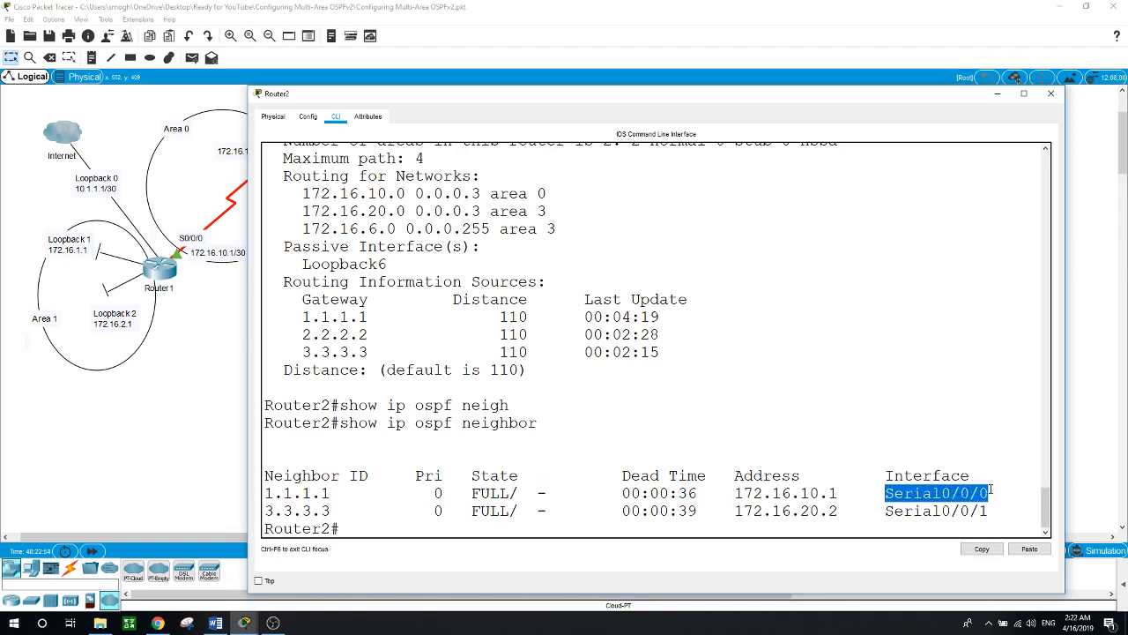
pyautogui.moveTo(876, 511); pyautogui.dragTo(992, 511)
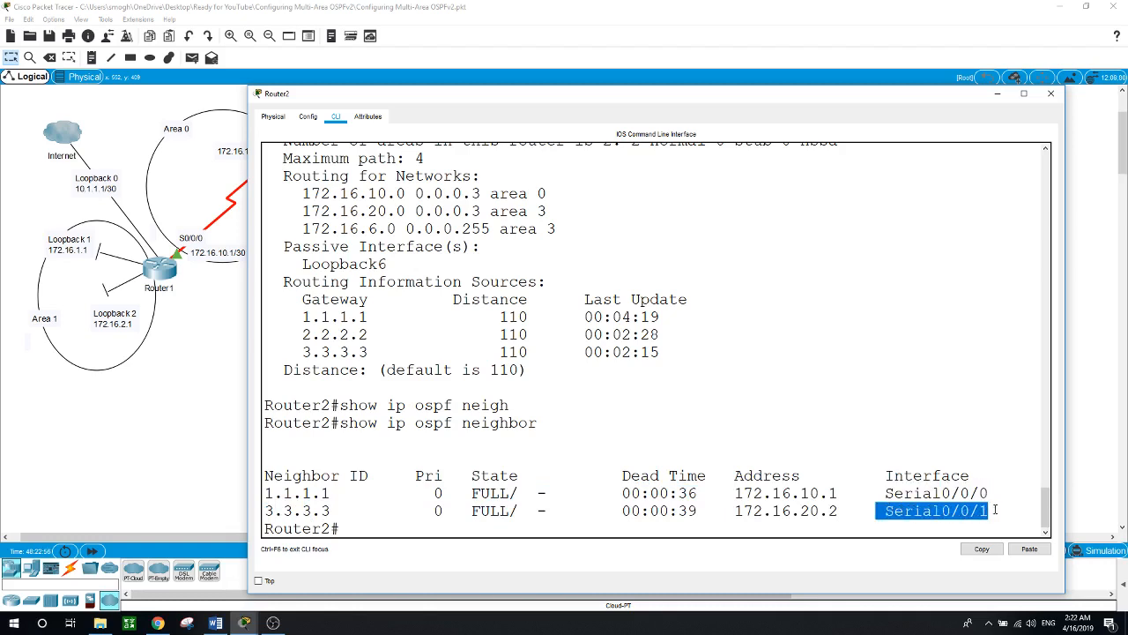
pyautogui.click(908, 414)
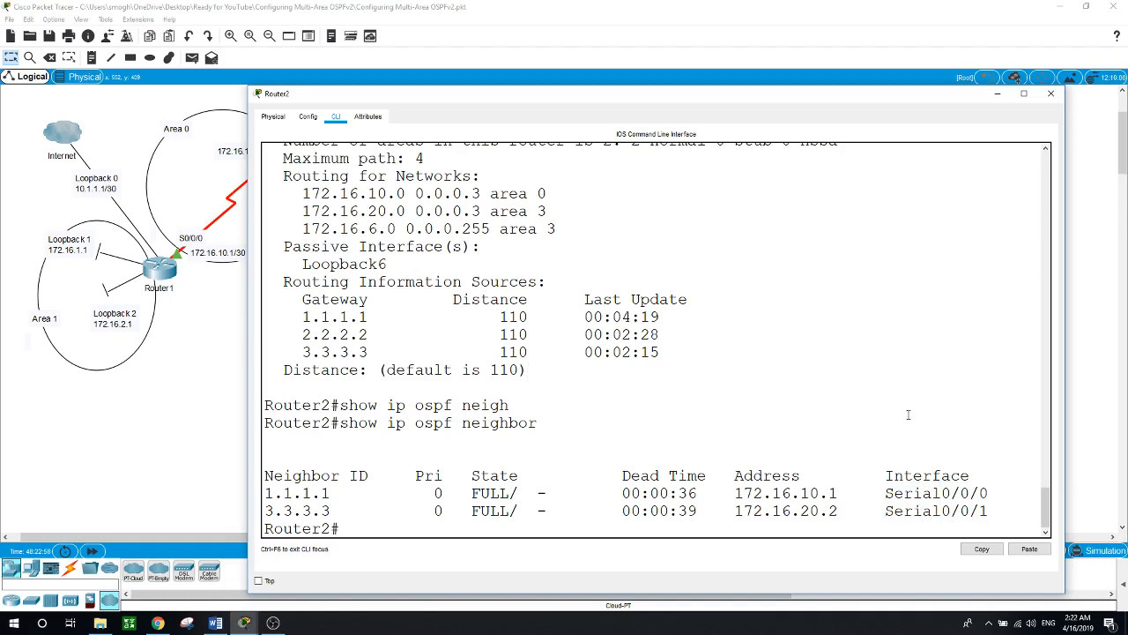
pyautogui.moveTo(883, 511); pyautogui.dragTo(990, 511)
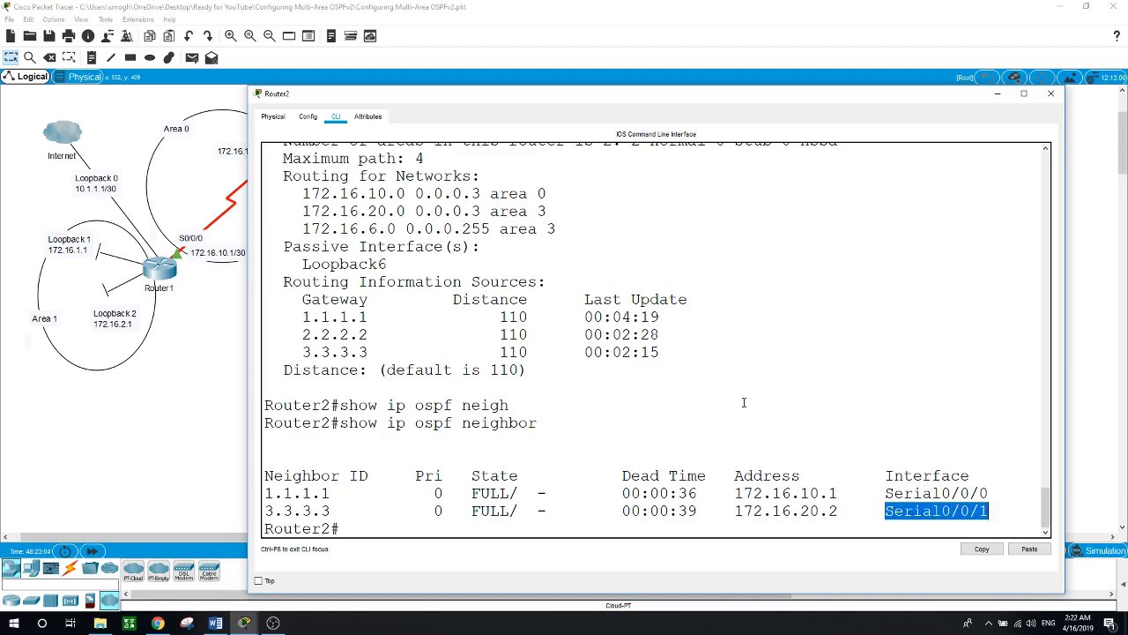
# Step: Return to Router1's command prompt and position its console clear of the topology links
pyautogui.click(171, 419)
pyautogui.click(165, 267)
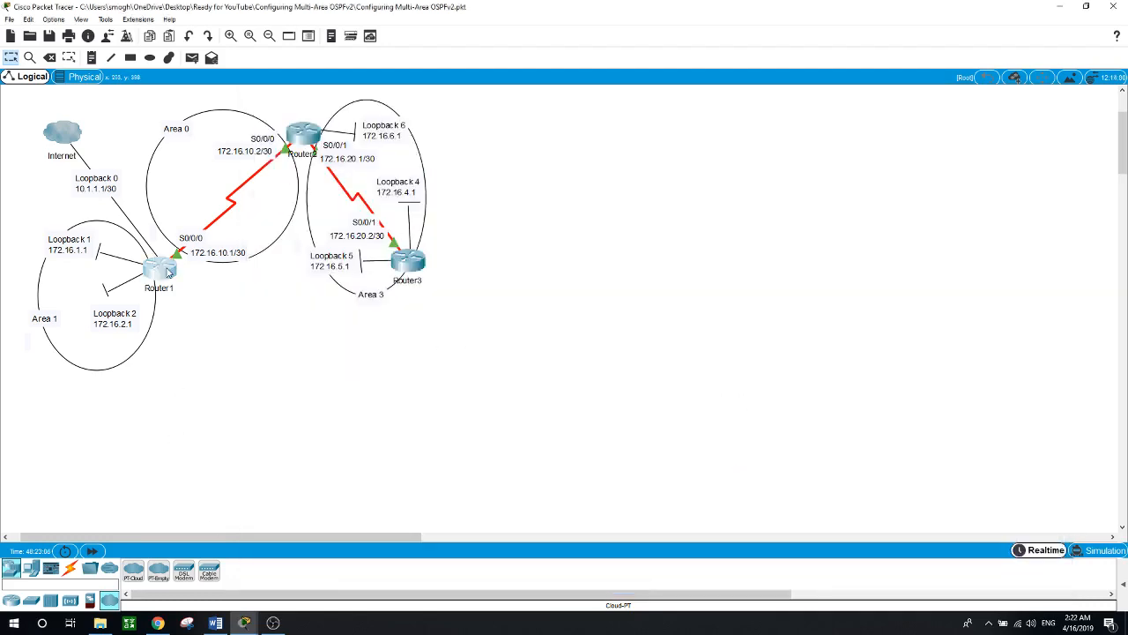
pyautogui.moveTo(674, 240); pyautogui.dragTo(697, 235)
pyautogui.press('Return')
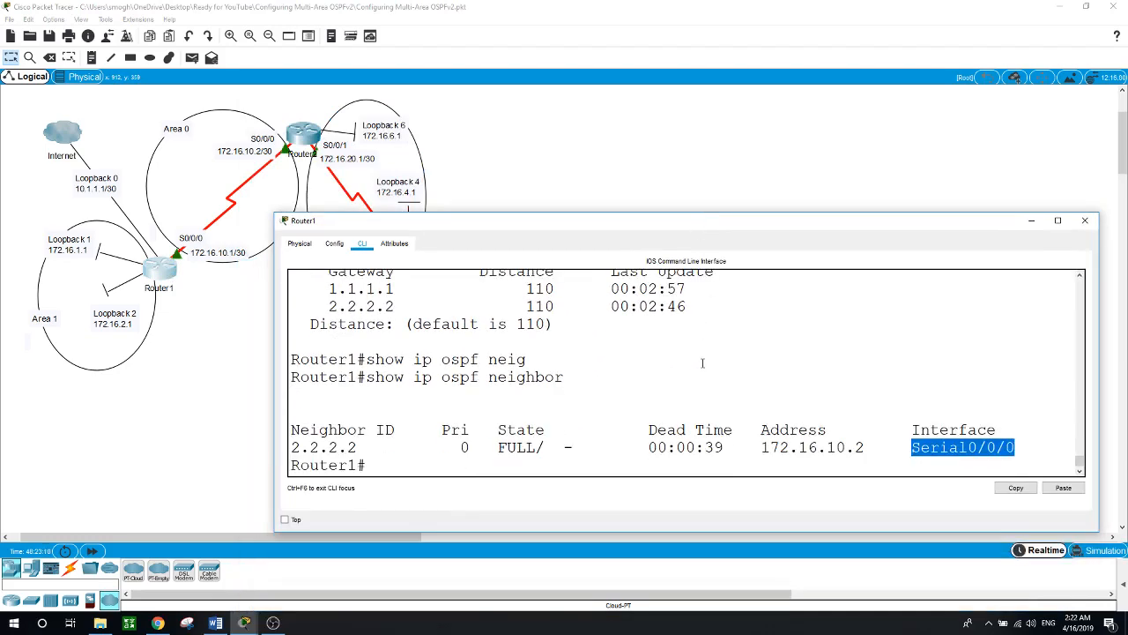
pyautogui.click(589, 450)
pyautogui.moveTo(595, 225); pyautogui.dragTo(571, 269)
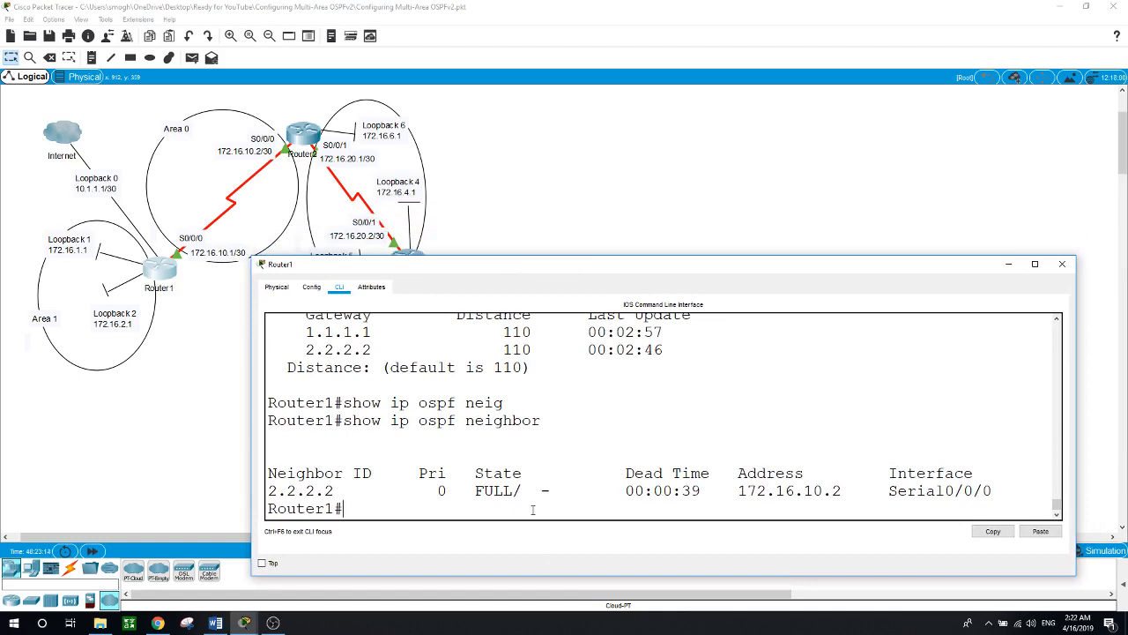
# Step: Try to display a summary of Router1's OSPF interfaces with show ip ospf interface brief
pyautogui.write('show ip ospf int')
pyautogui.press('Tab')
pyautogui.write('brief')
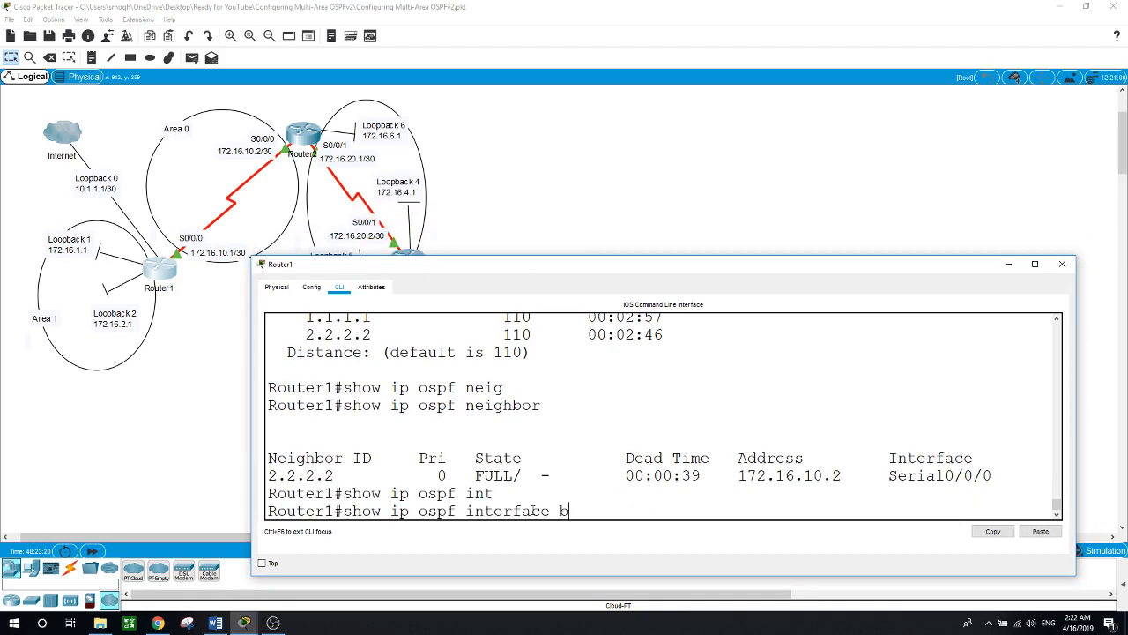
pyautogui.press('Return')
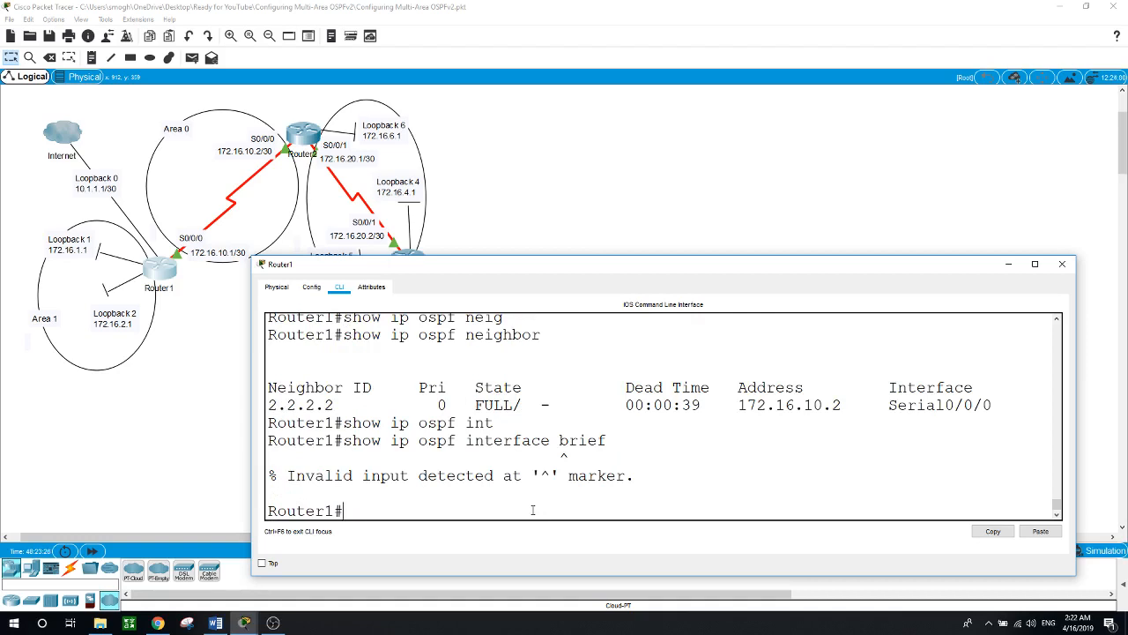
# Step: Display Router1's full OSPF interface details with show ip ospf interface, paging through to the end of the output
pyautogui.press('Up')
pyautogui.press('BackSpace')
pyautogui.press('BackSpace')
pyautogui.press('BackSpace')
pyautogui.press('BackSpace')
pyautogui.press('BackSpace')
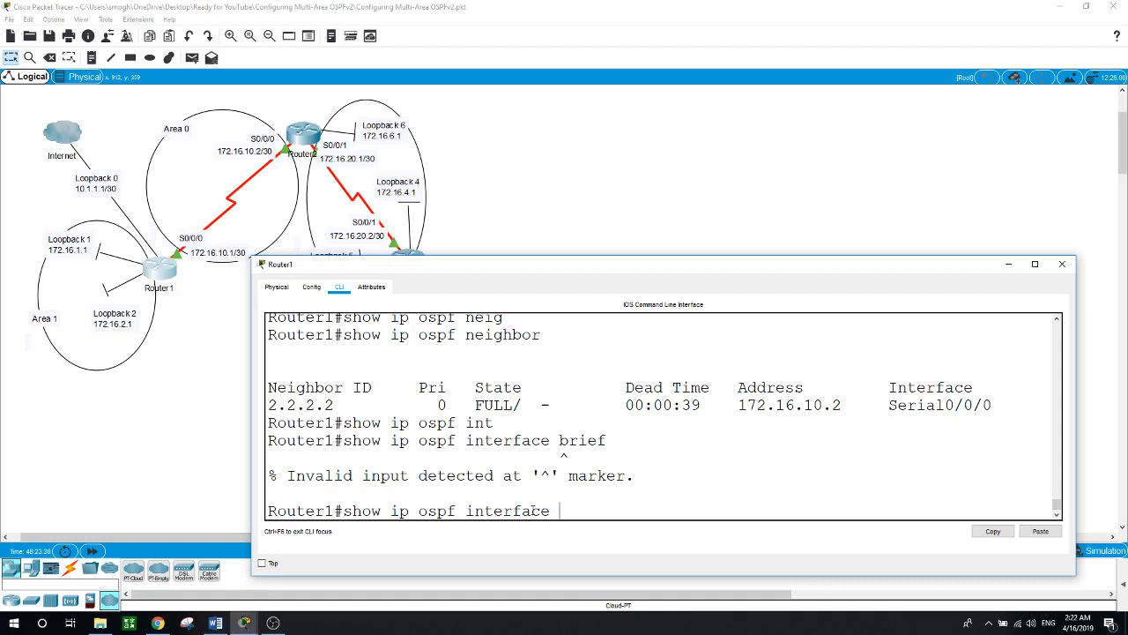
pyautogui.press('Return')
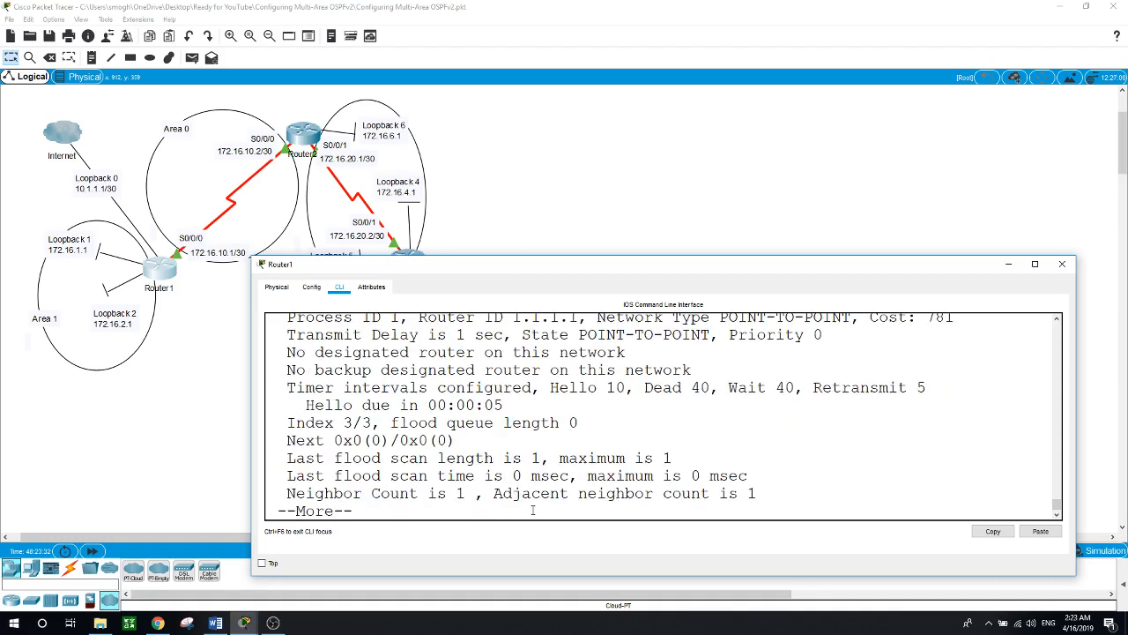
pyautogui.press('space')
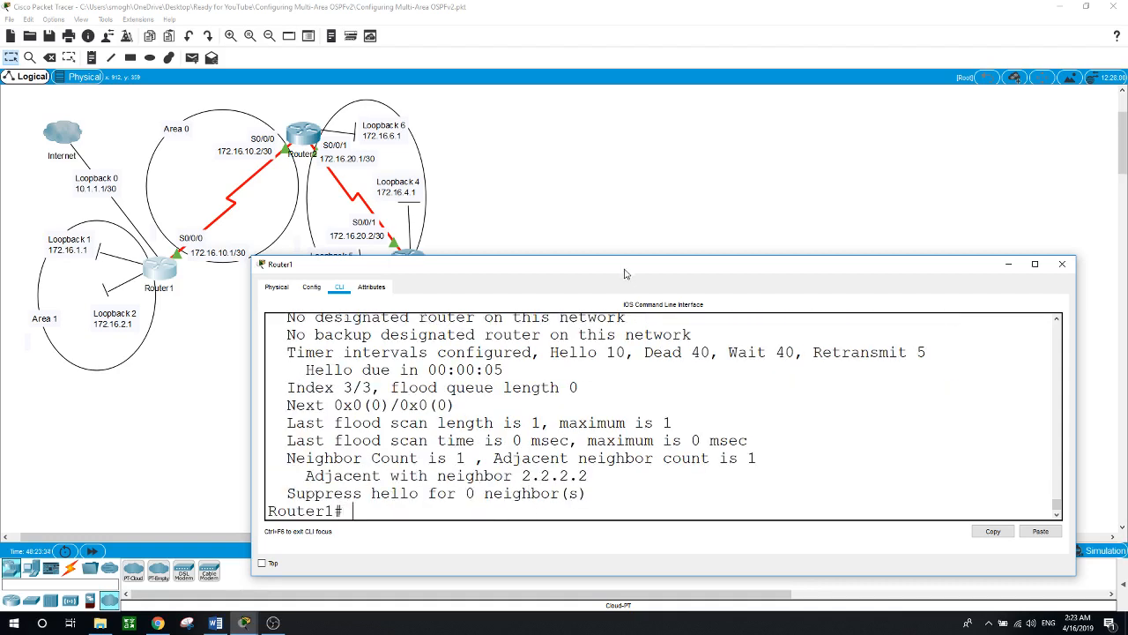
# Step: Enlarge Router1's console to read the OSPF interface details from Loopback1 onward, moving it clear of the topology
pyautogui.moveTo(617, 256); pyautogui.dragTo(680, 31)
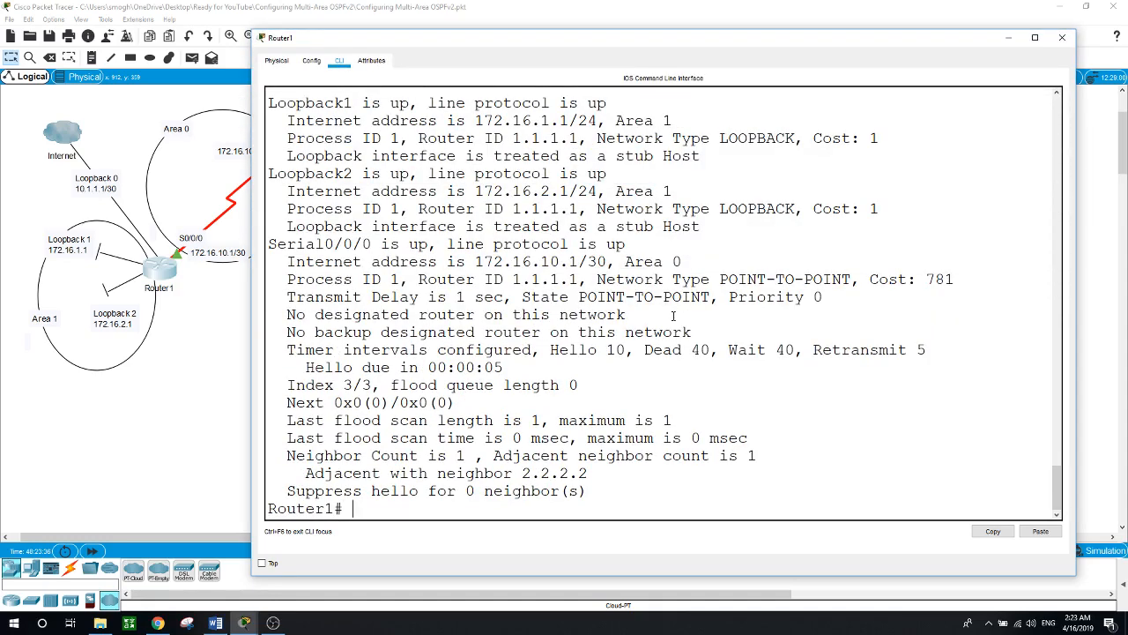
pyautogui.scroll(3, 672, 315)
pyautogui.scroll(-2, 673, 315)
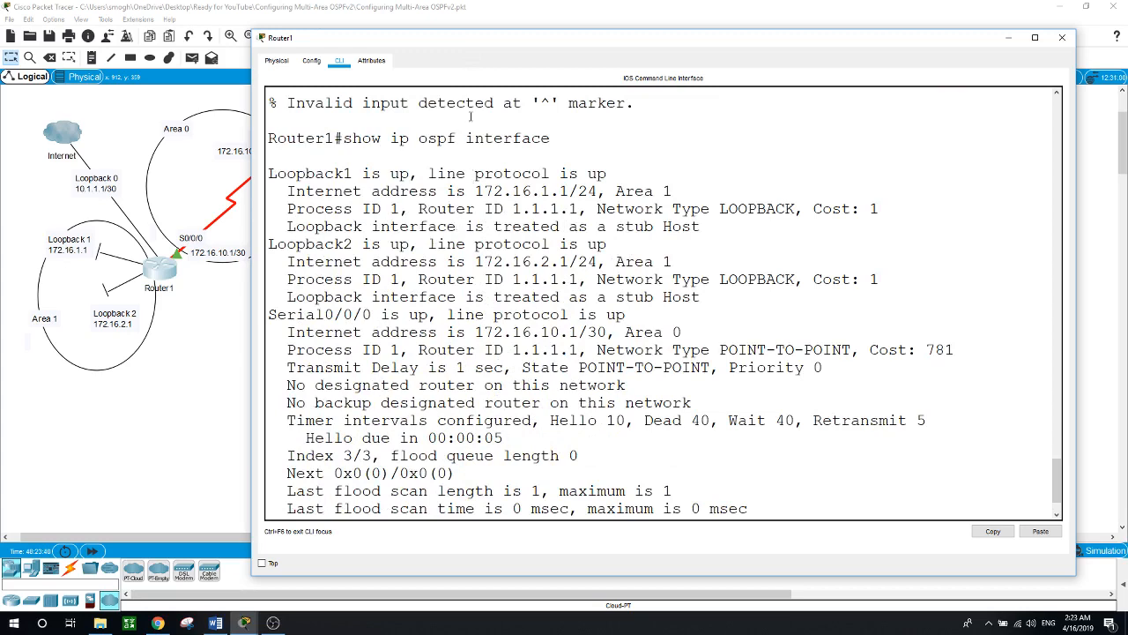
pyautogui.moveTo(482, 41); pyautogui.dragTo(617, 47)
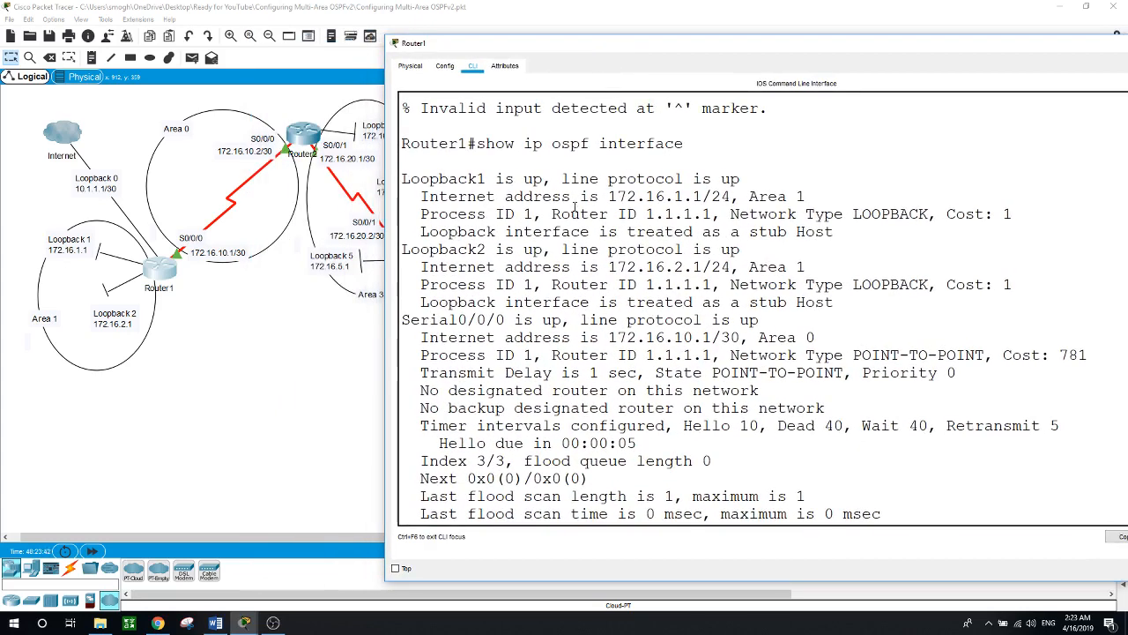
# Step: Examine Router1's Loopback1 line protocol, area, process ID and router ID, plus the Loopback2 and Serial0/0/0 entries, and leave its console
pyautogui.moveTo(563, 179); pyautogui.dragTo(703, 180)
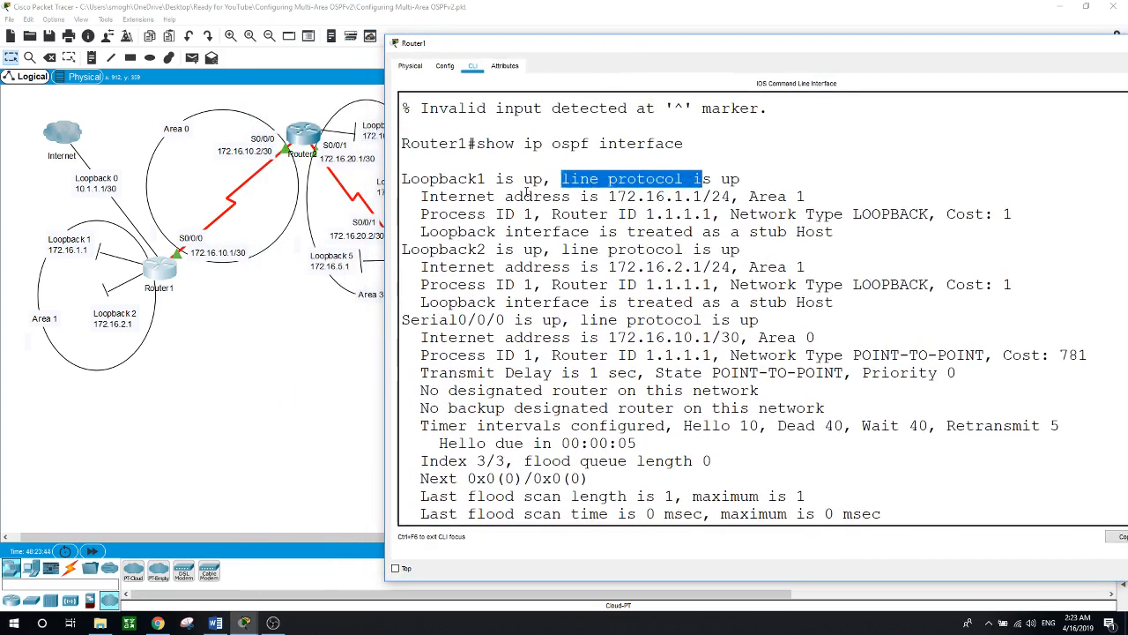
pyautogui.moveTo(421, 195); pyautogui.dragTo(816, 201)
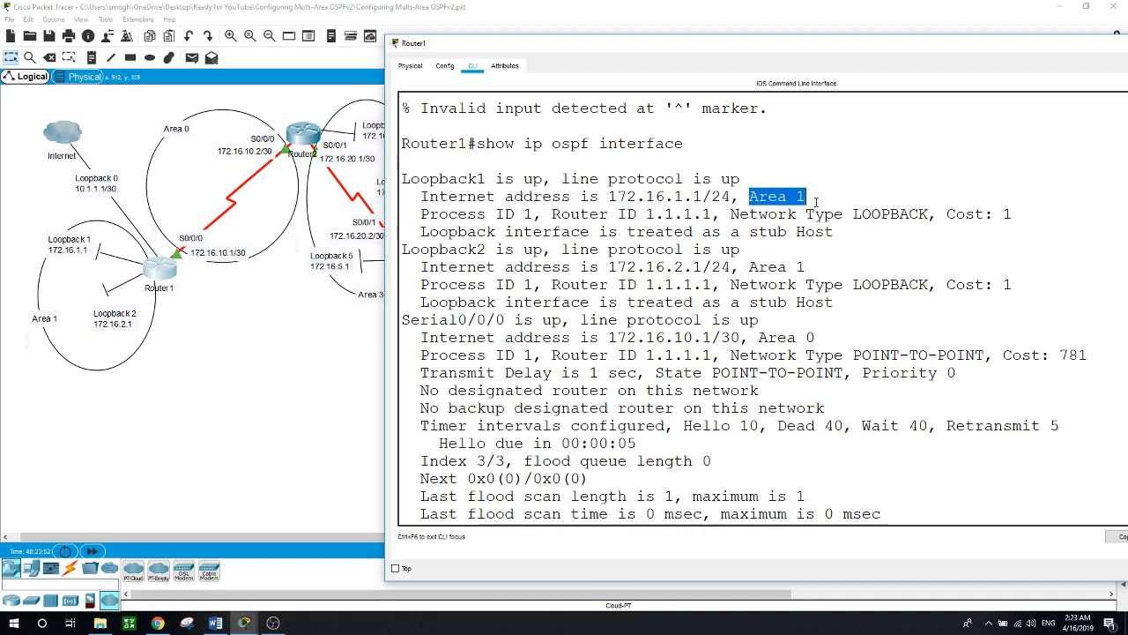
pyautogui.moveTo(429, 214); pyautogui.dragTo(712, 212)
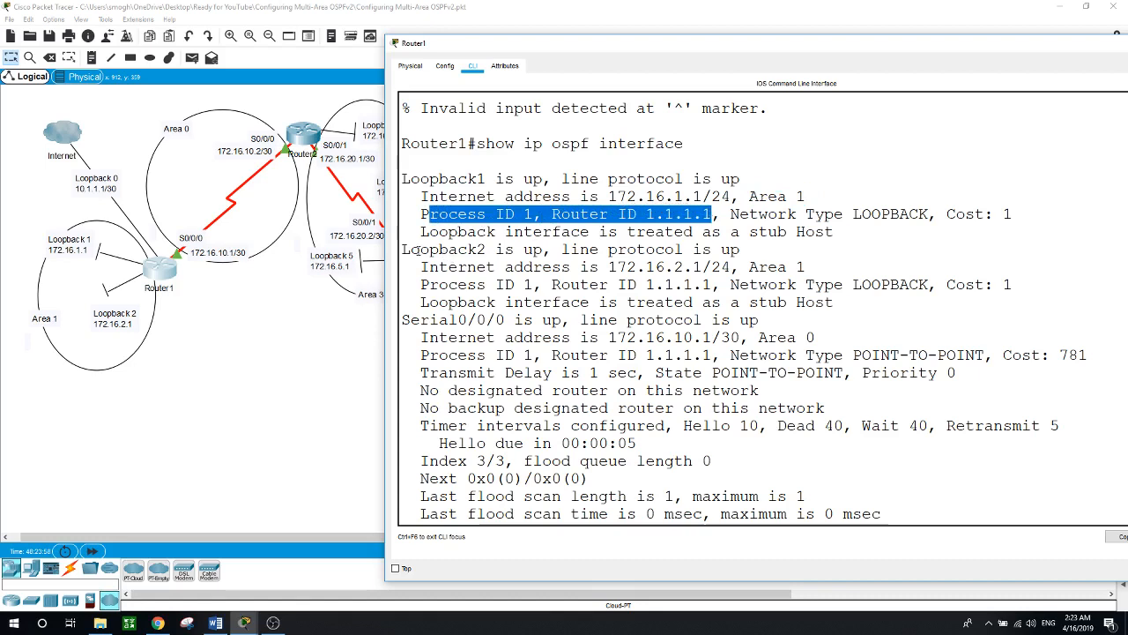
pyautogui.moveTo(419, 251); pyautogui.dragTo(756, 337)
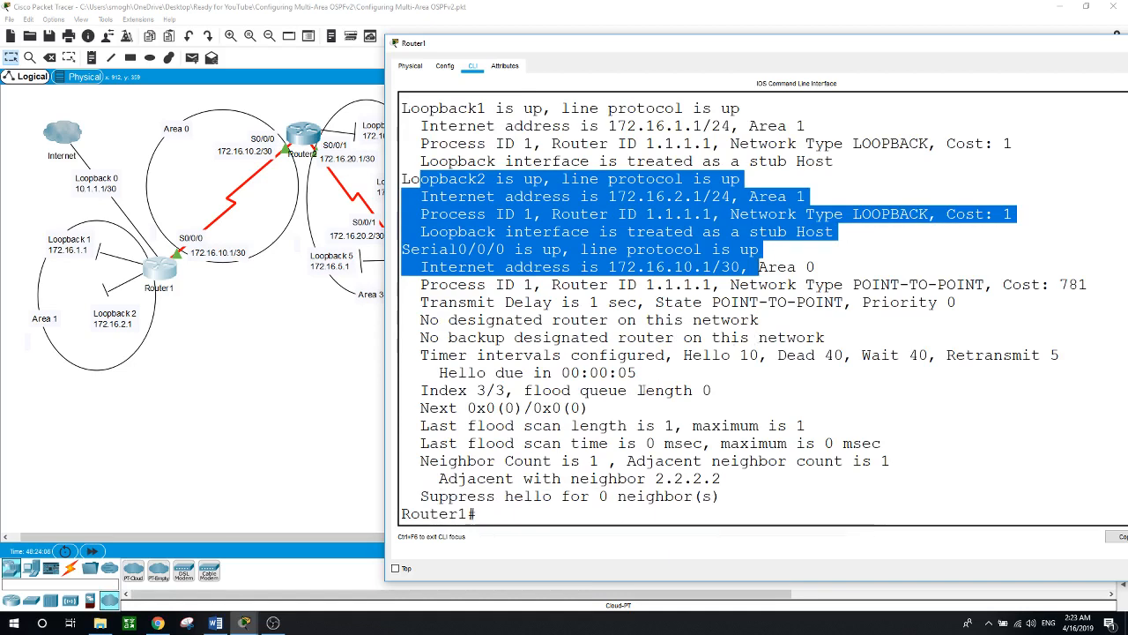
pyautogui.click(338, 367)
# Step: Display Router2's full OSPF interface details with show ip ospf interface, paging through to the end of the output
pyautogui.click(309, 134)
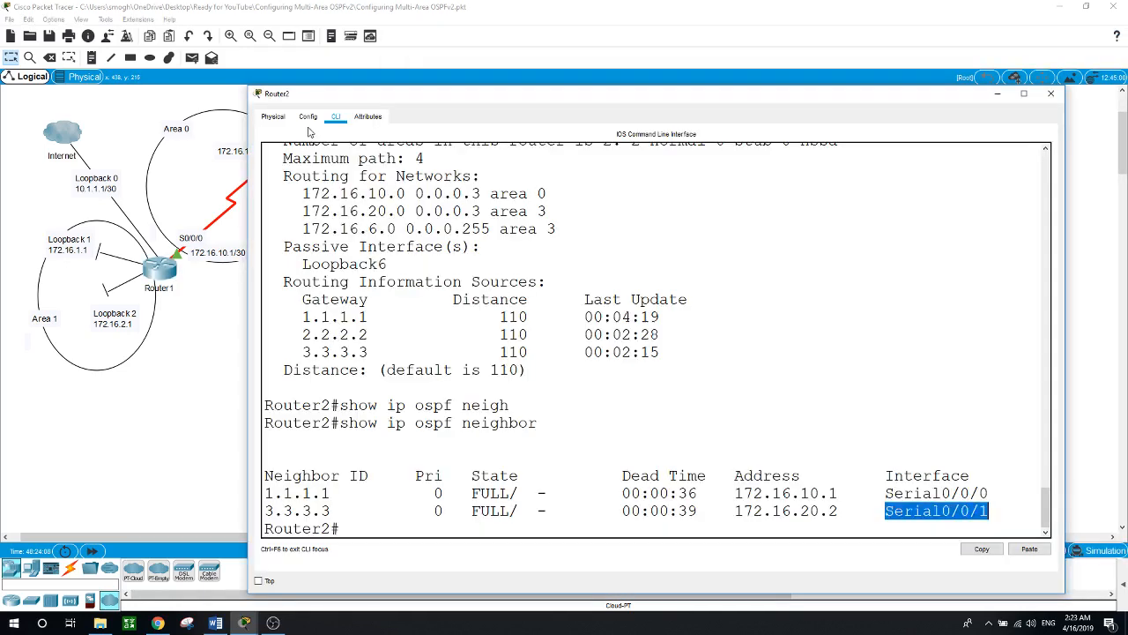
pyautogui.write('show ip')
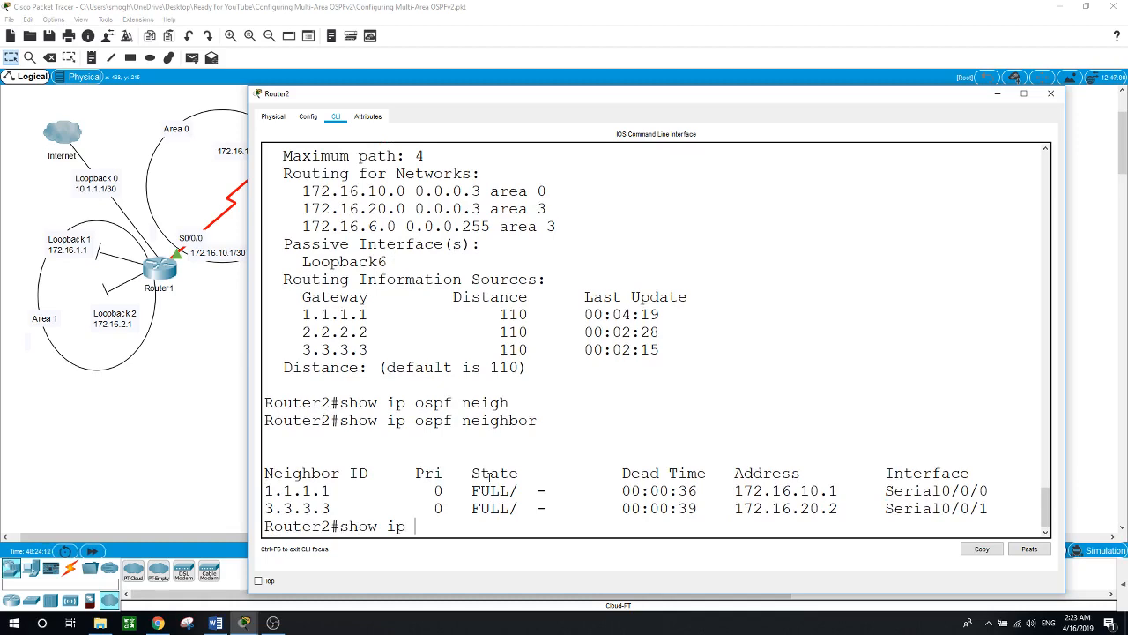
pyautogui.write('ospf int')
pyautogui.press('Tab')
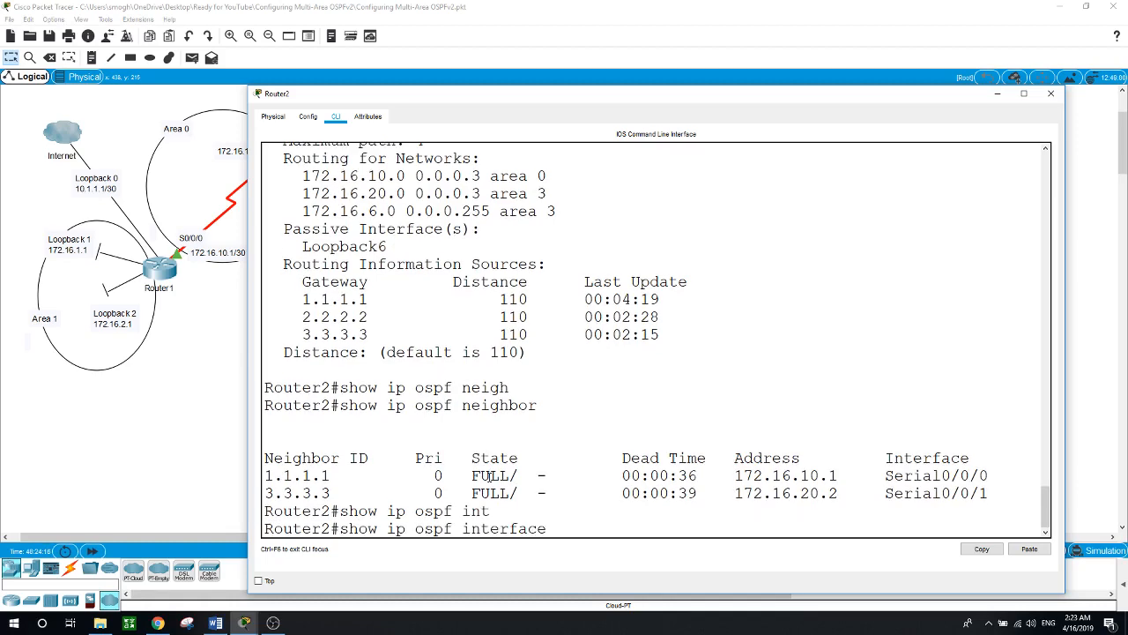
pyautogui.press('Return')
pyautogui.press('Return')
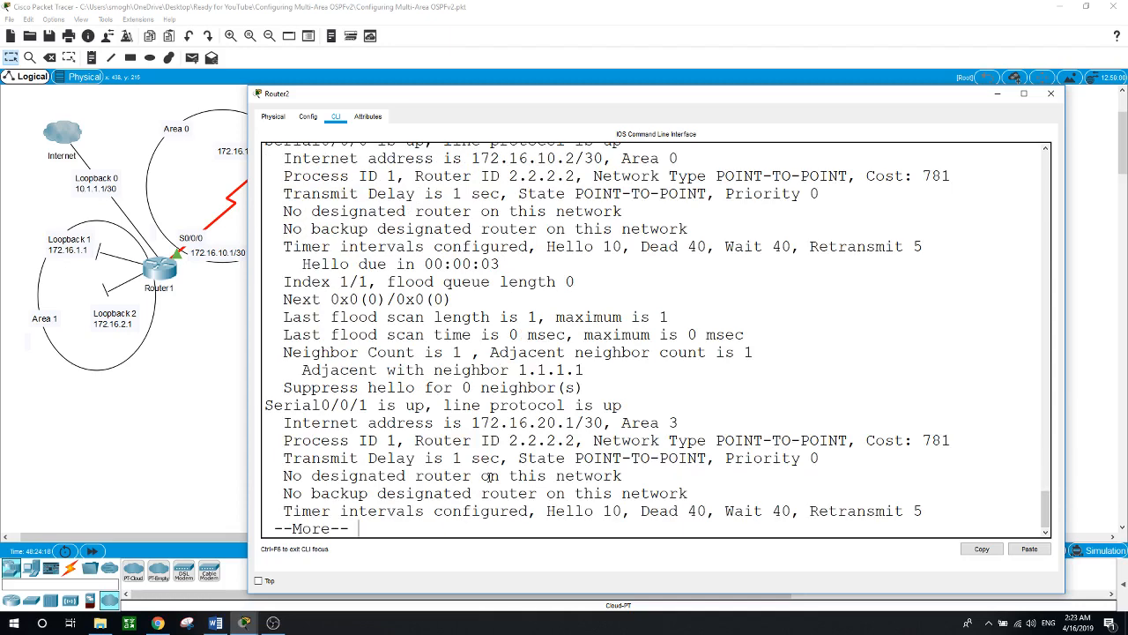
pyautogui.press('space')
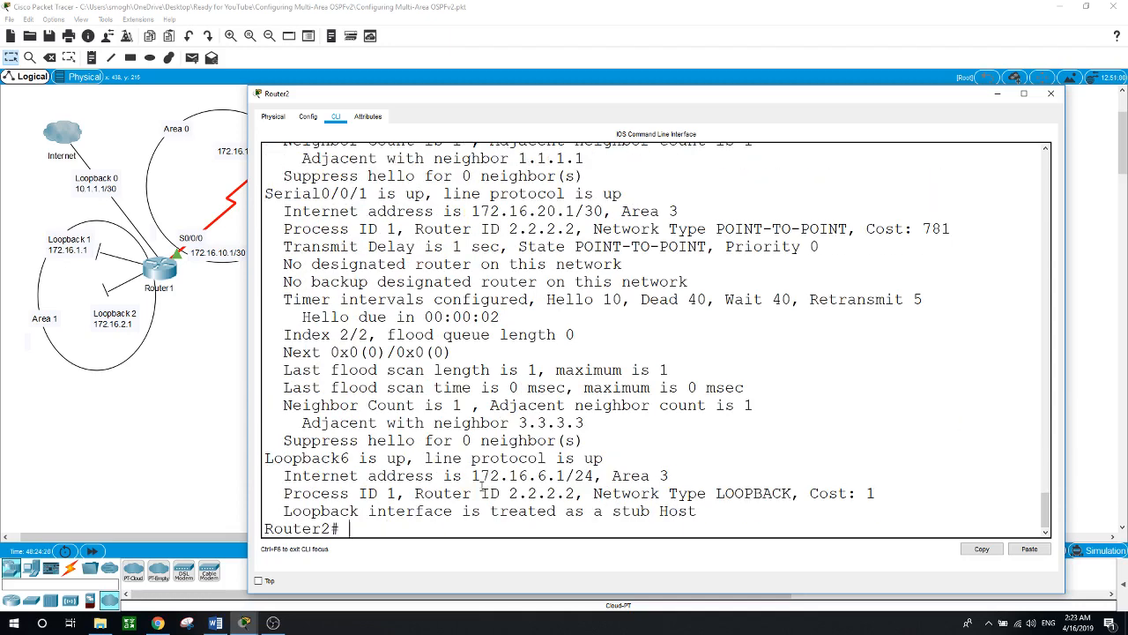
# Step: Examine the status, router ID, network type, cost and priority of Router2's Serial0/0/0, keeping the console clear of the router's topology icon
pyautogui.scroll(5, 490, 382)
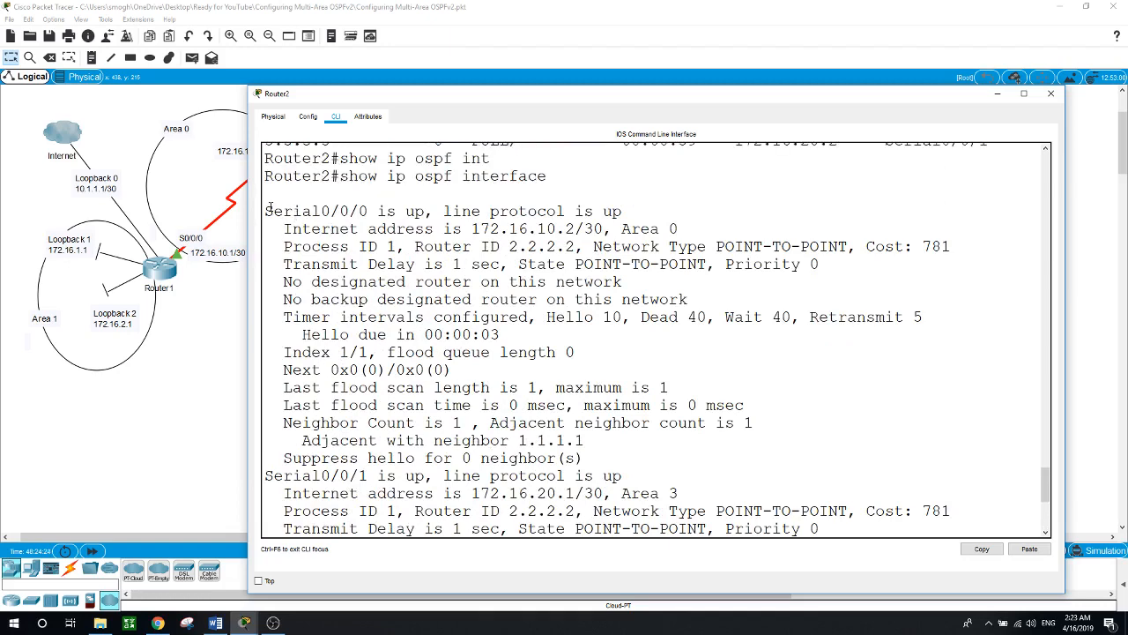
pyautogui.moveTo(274, 212); pyautogui.dragTo(458, 211)
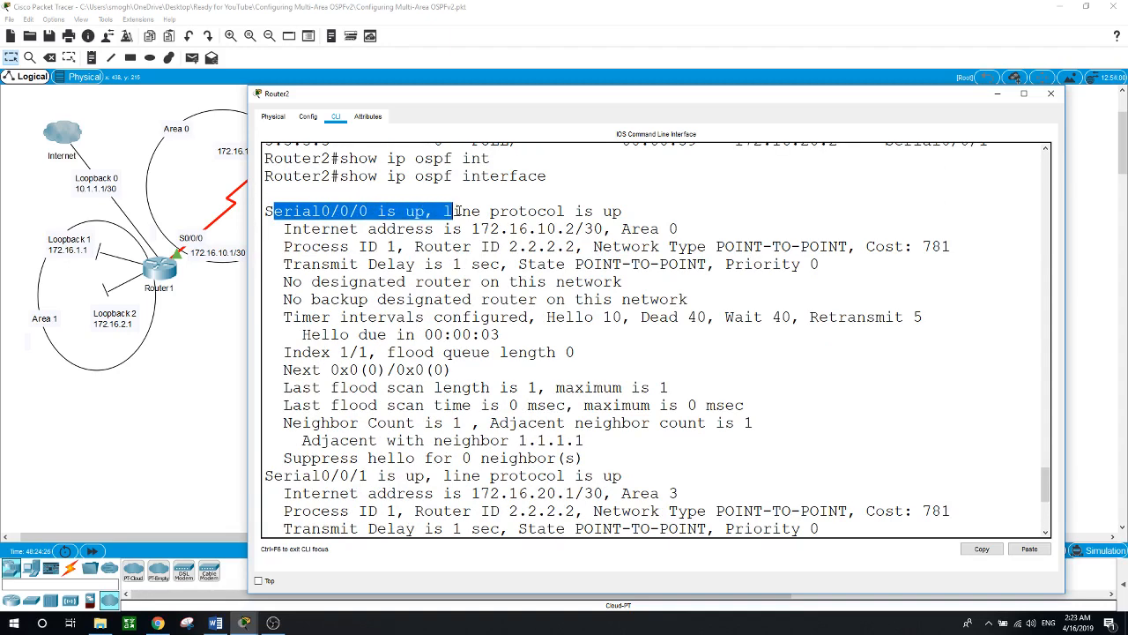
pyautogui.moveTo(486, 93); pyautogui.dragTo(601, 95)
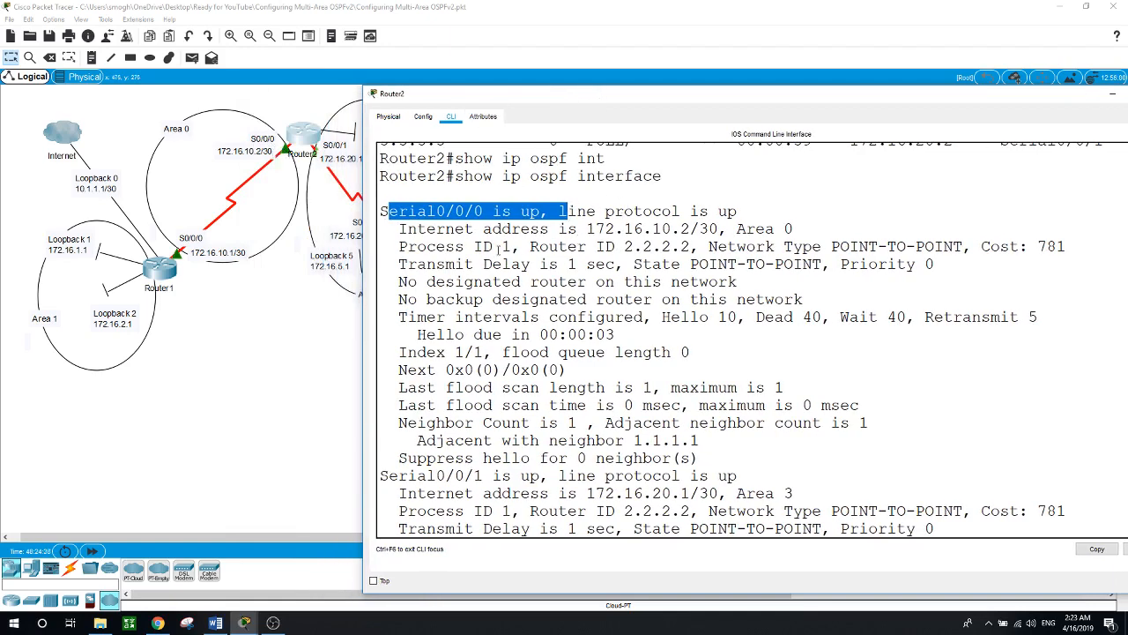
pyautogui.moveTo(529, 246); pyautogui.dragTo(707, 247)
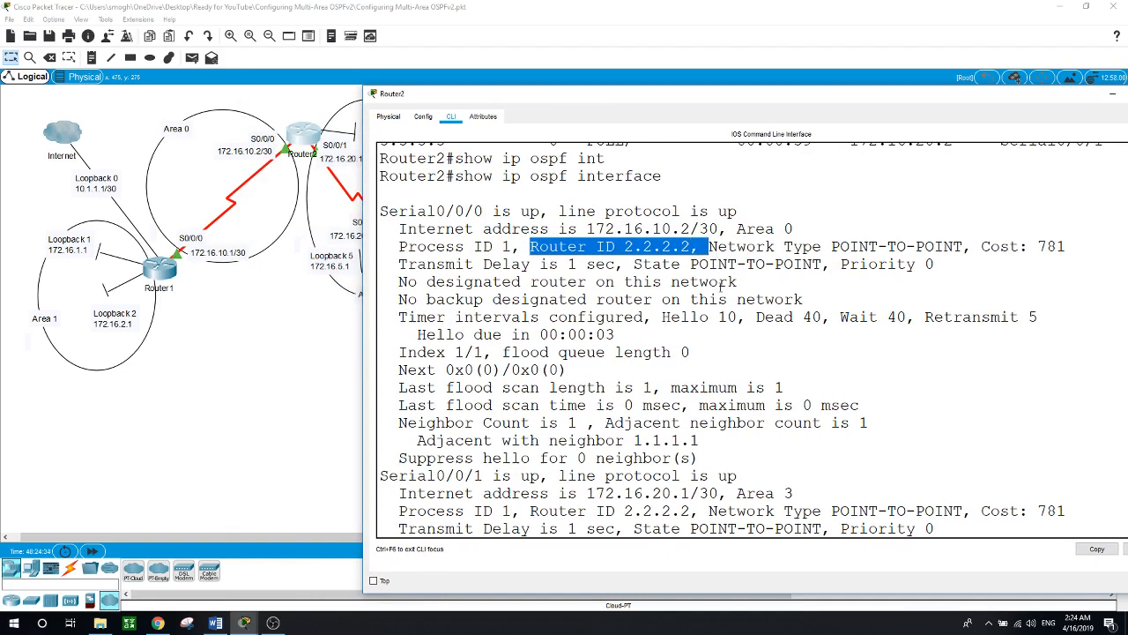
pyautogui.moveTo(831, 246); pyautogui.dragTo(917, 247)
pyautogui.click(969, 247)
pyautogui.moveTo(1040, 246); pyautogui.dragTo(1074, 245)
pyautogui.moveTo(919, 264); pyautogui.dragTo(935, 265)
# Step: Examine the IP address, area and cost of Router2's Serial0/0/1 in the OSPF interface output
pyautogui.scroll(-4, 580, 317)
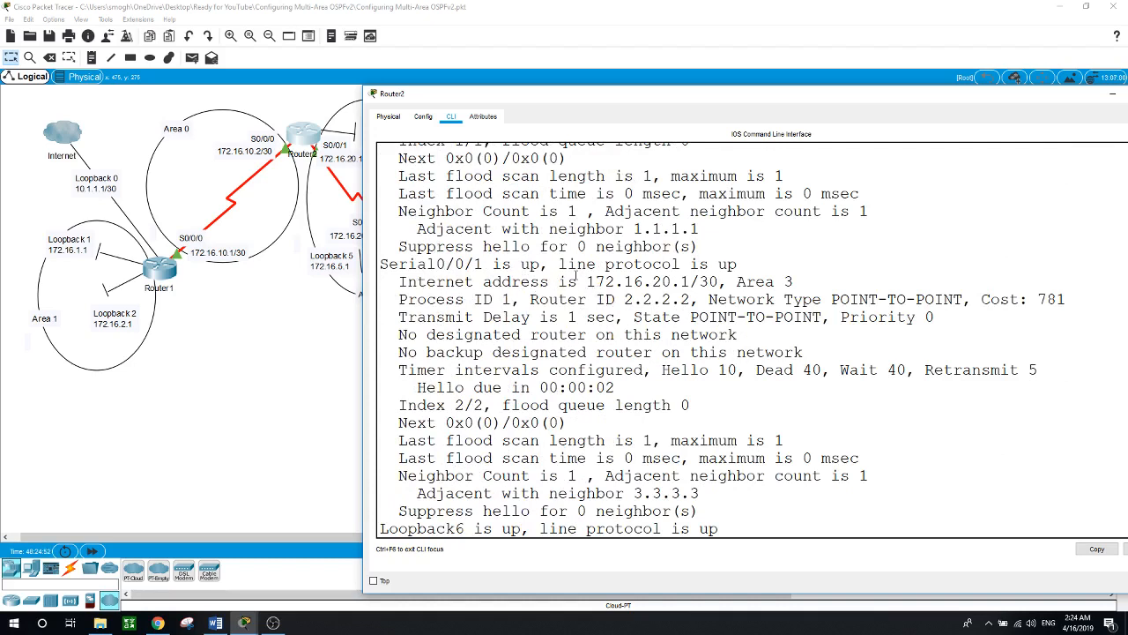
pyautogui.moveTo(586, 282); pyautogui.dragTo(691, 282)
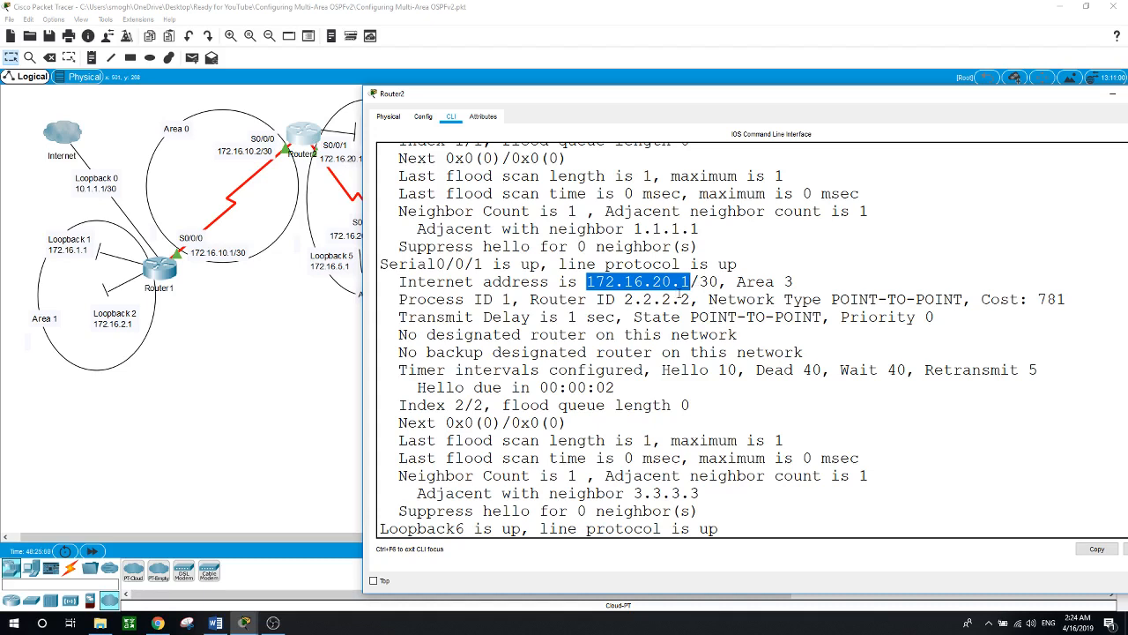
pyautogui.doubleClick(788, 281)
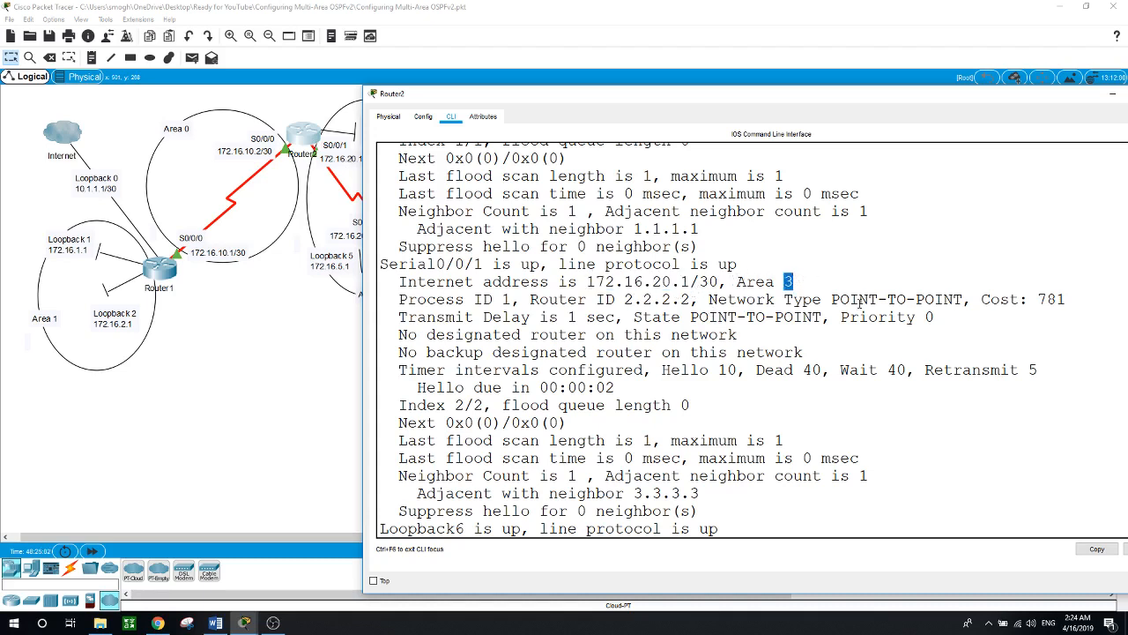
pyautogui.moveTo(1038, 300); pyautogui.dragTo(1066, 300)
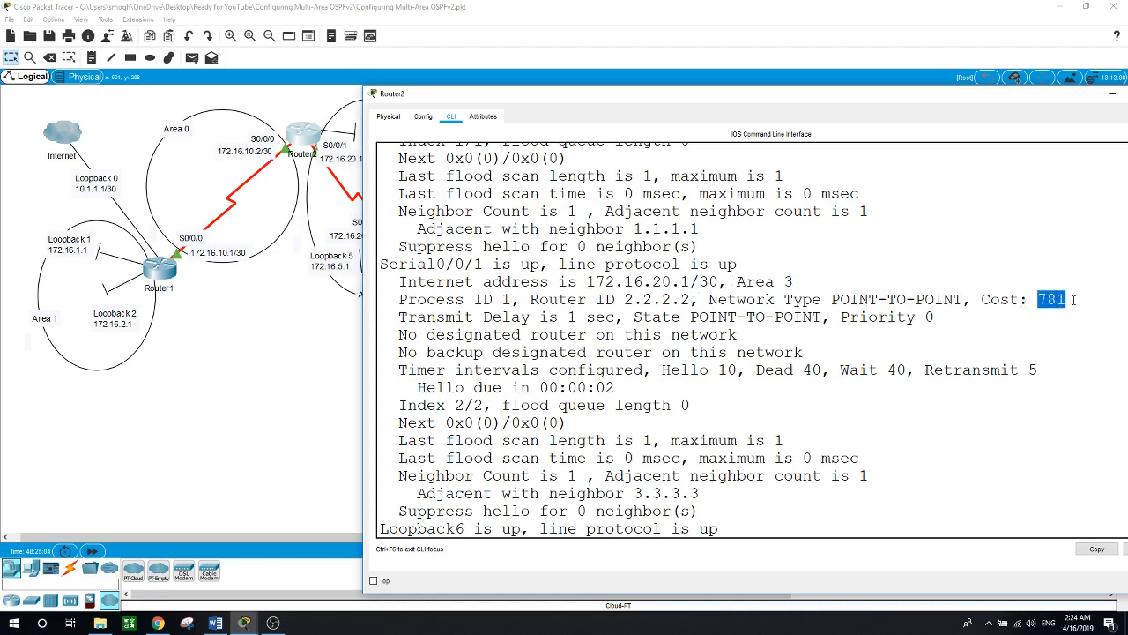
# Step: Examine the status, IP address, area and cost of Router2's Loopback6, and return to the topology
pyautogui.scroll(-2, 712, 325)
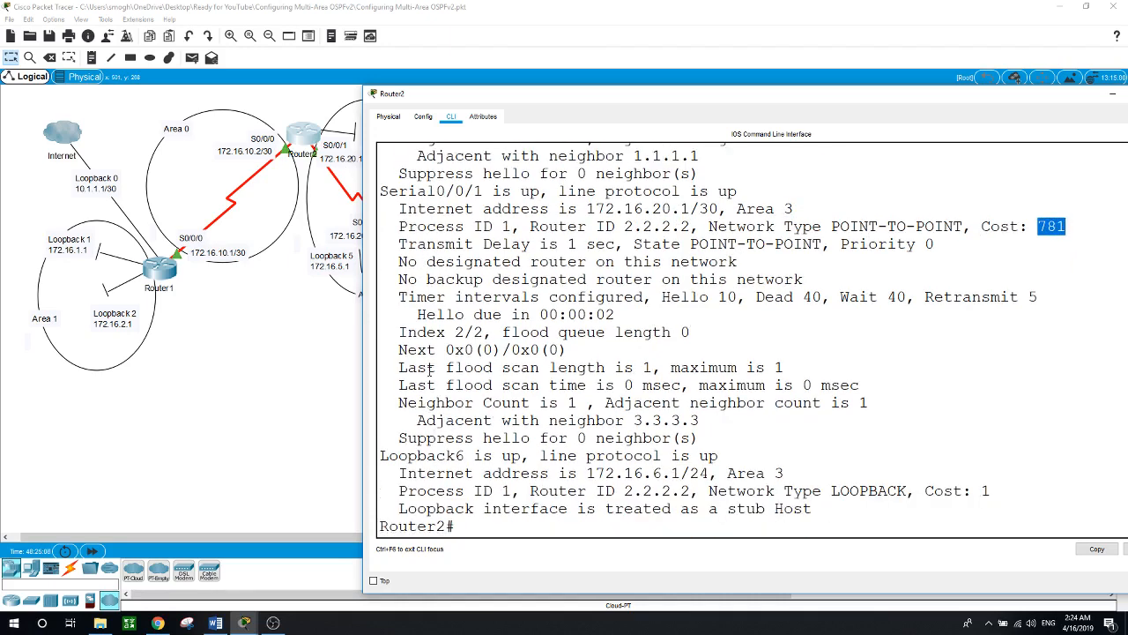
pyautogui.moveTo(473, 455); pyautogui.dragTo(718, 473)
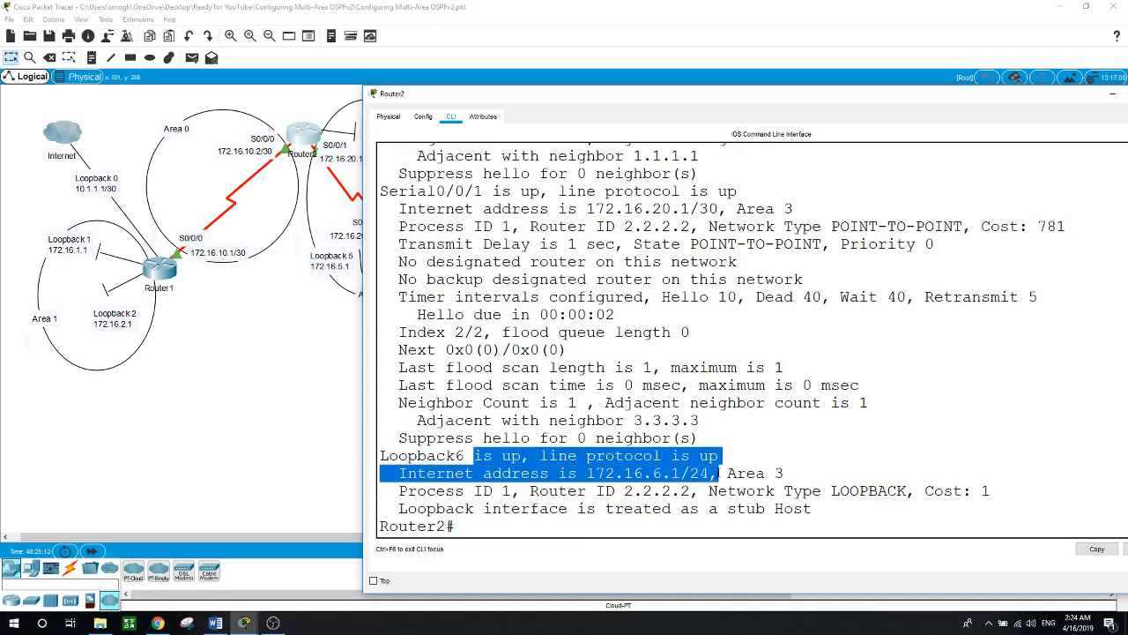
pyautogui.click(782, 472)
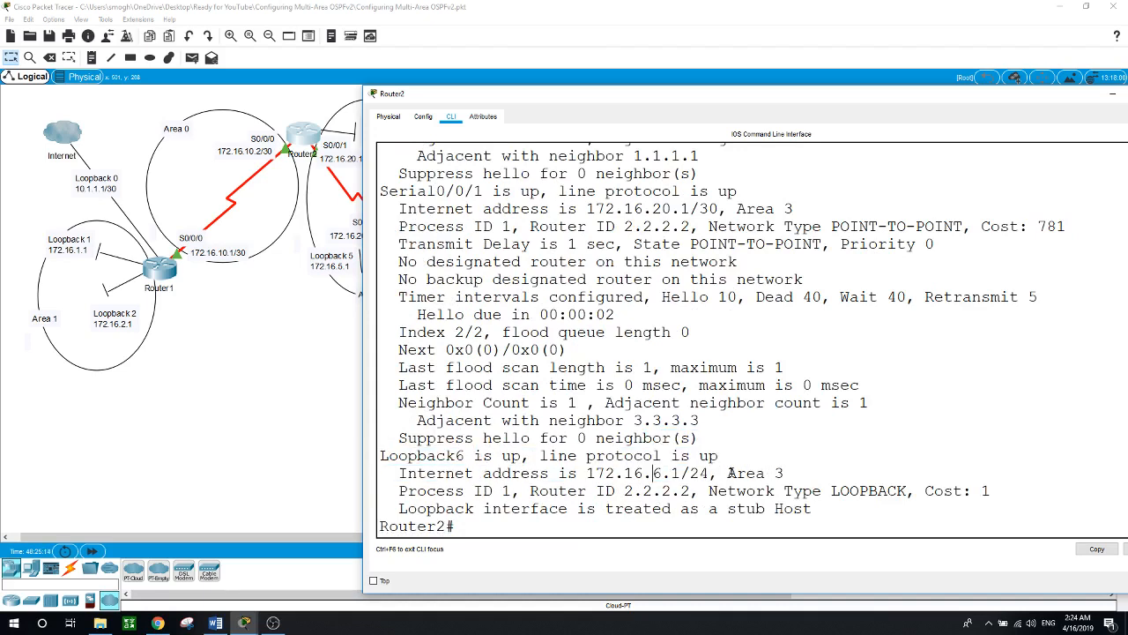
pyautogui.moveTo(720, 474); pyautogui.dragTo(779, 474)
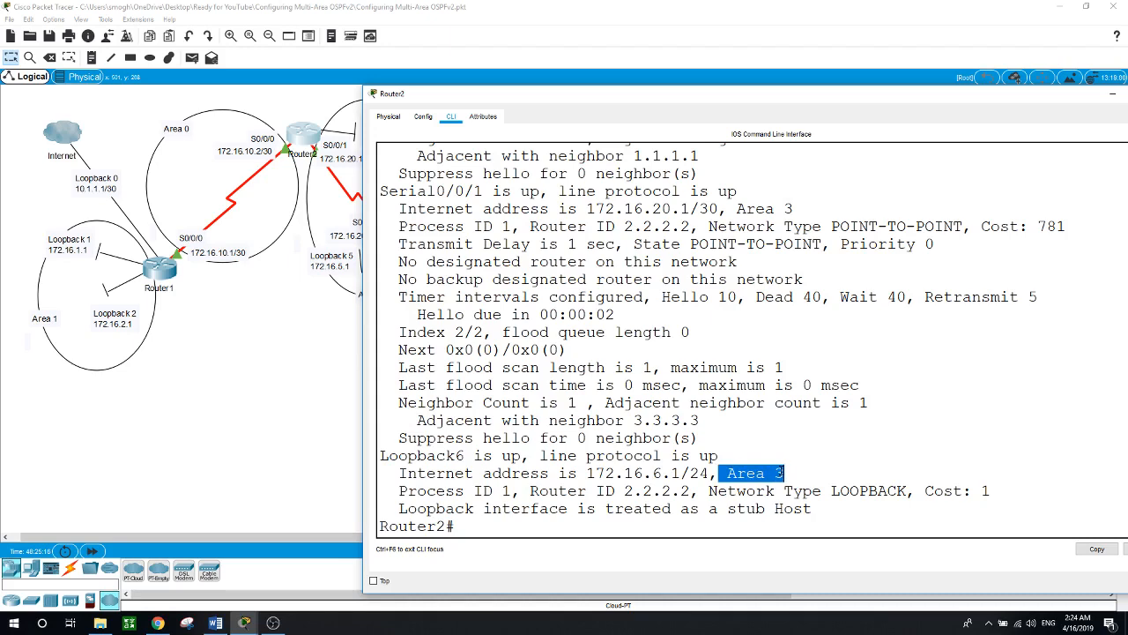
pyautogui.moveTo(975, 491); pyautogui.dragTo(1029, 497)
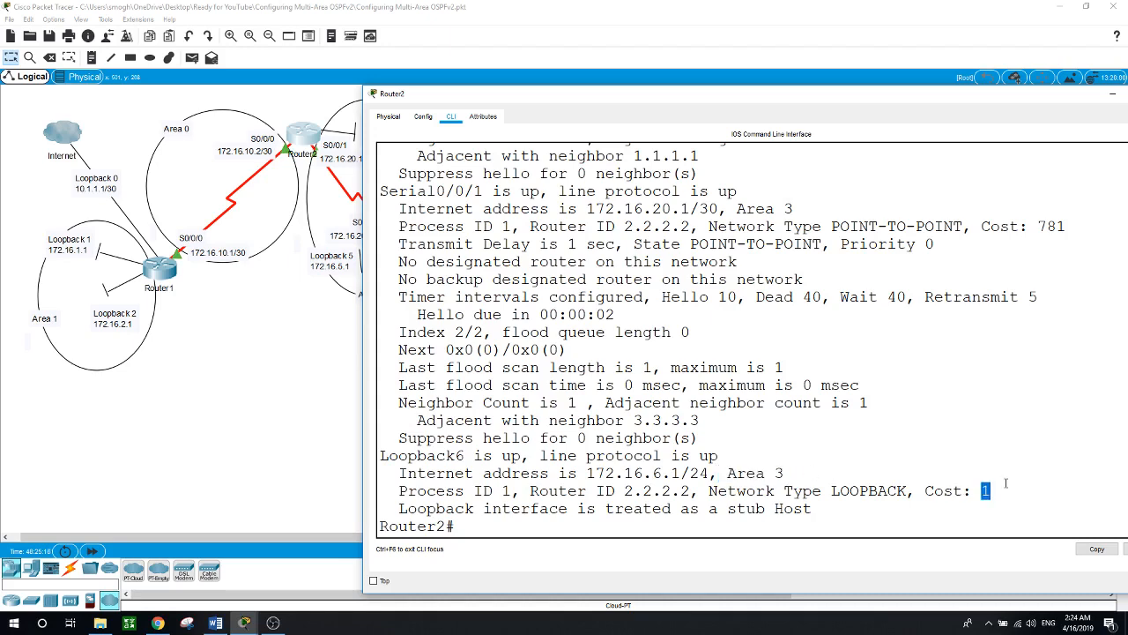
pyautogui.scroll(2, 773, 402)
pyautogui.scroll(-2, 758, 414)
pyautogui.click(304, 328)
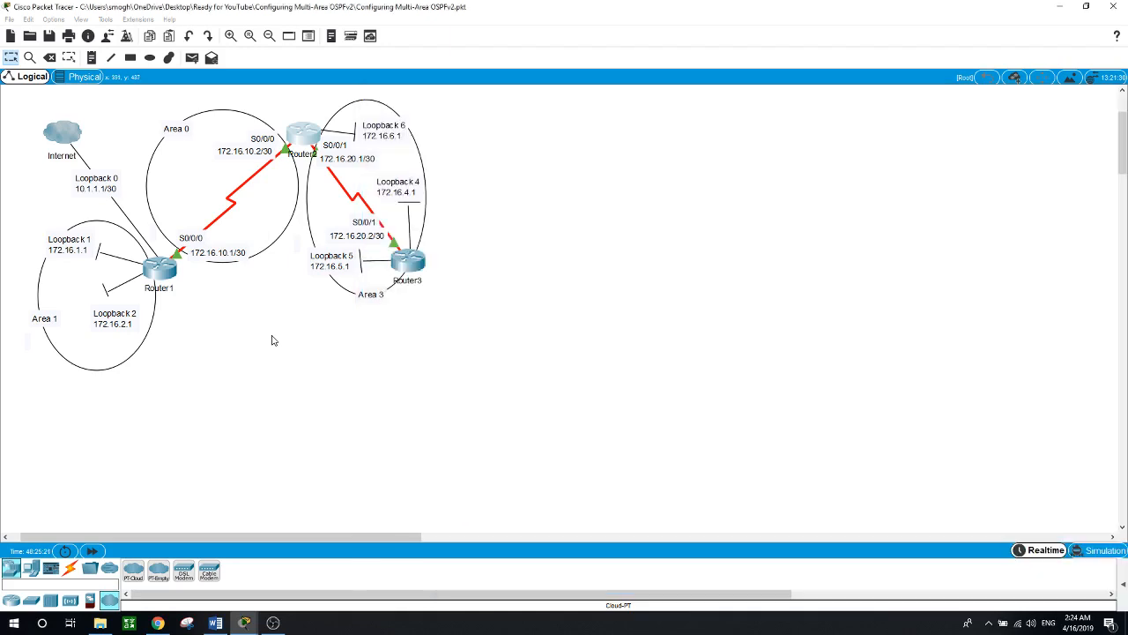
# Step: Display Router3's full OSPF interface details with show ip ospf interface, paging through to the end of the output
pyautogui.click(408, 258)
pyautogui.click(617, 408)
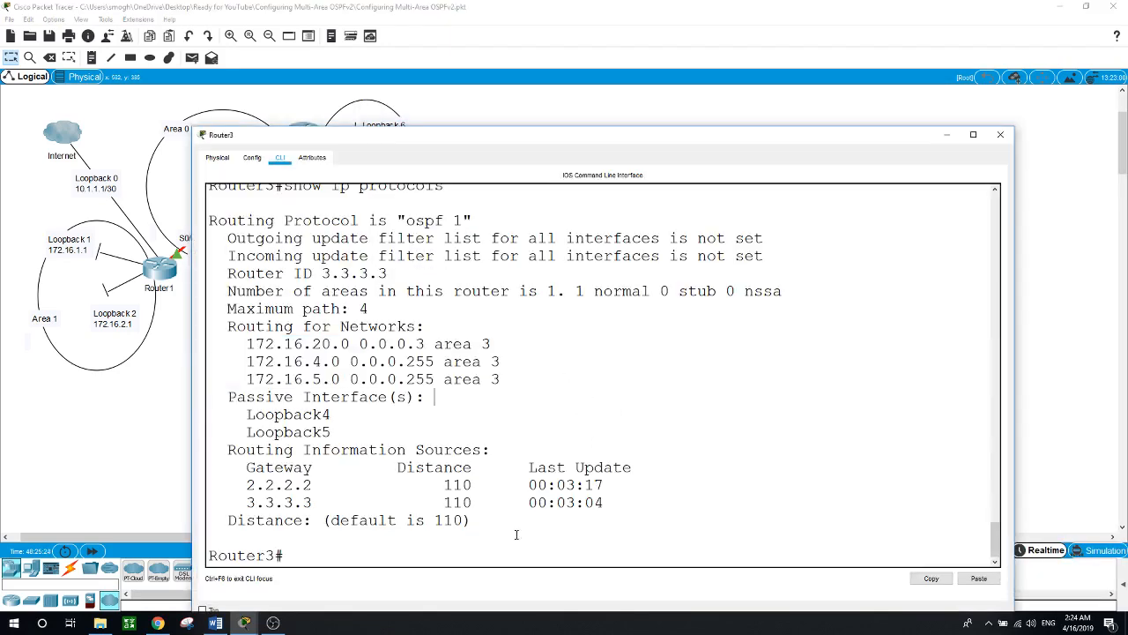
pyautogui.write('shw ip')
pyautogui.press('BackSpace')
pyautogui.press('BackSpace')
pyautogui.press('BackSpace')
pyautogui.write('ow ip o')
pyautogui.press('BackSpace')
pyautogui.write('ospf int')
pyautogui.press('Tab')
pyautogui.press('Return')
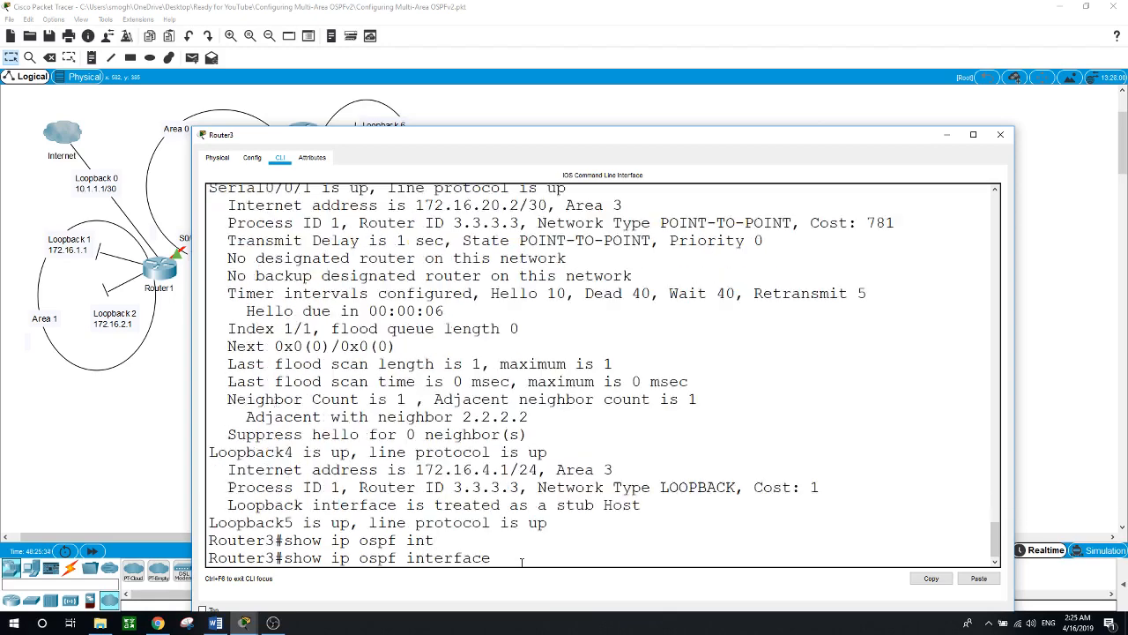
pyautogui.press('space')
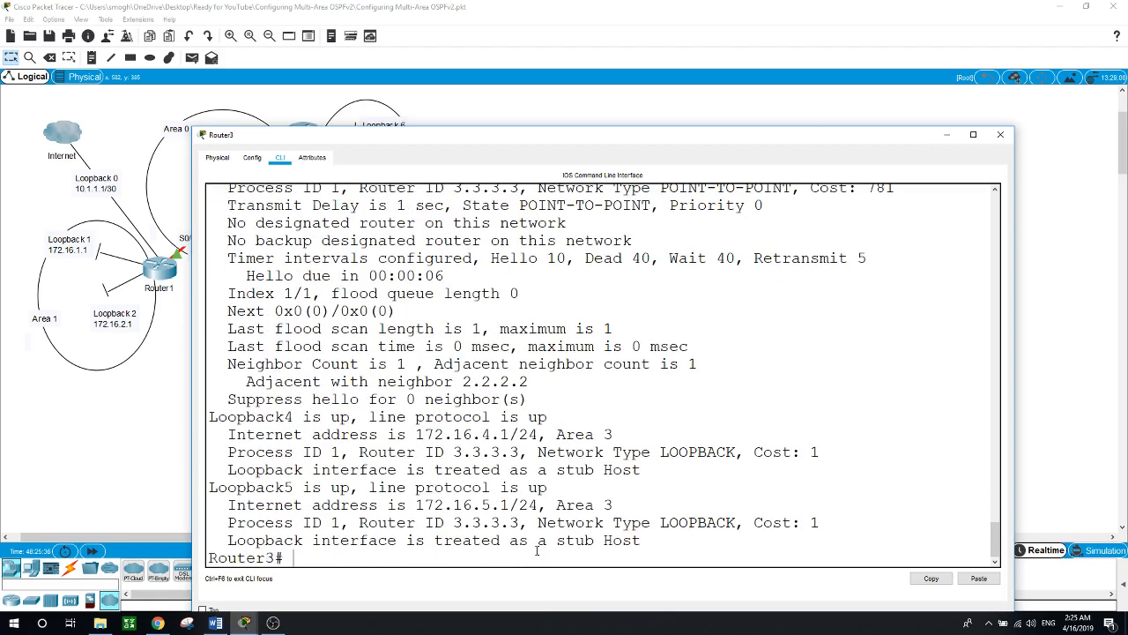
# Step: Compare the OSPF costs of Router3's Serial0/0/1, Loopback4 and Loopback5 interfaces
pyautogui.scroll(4, 588, 479)
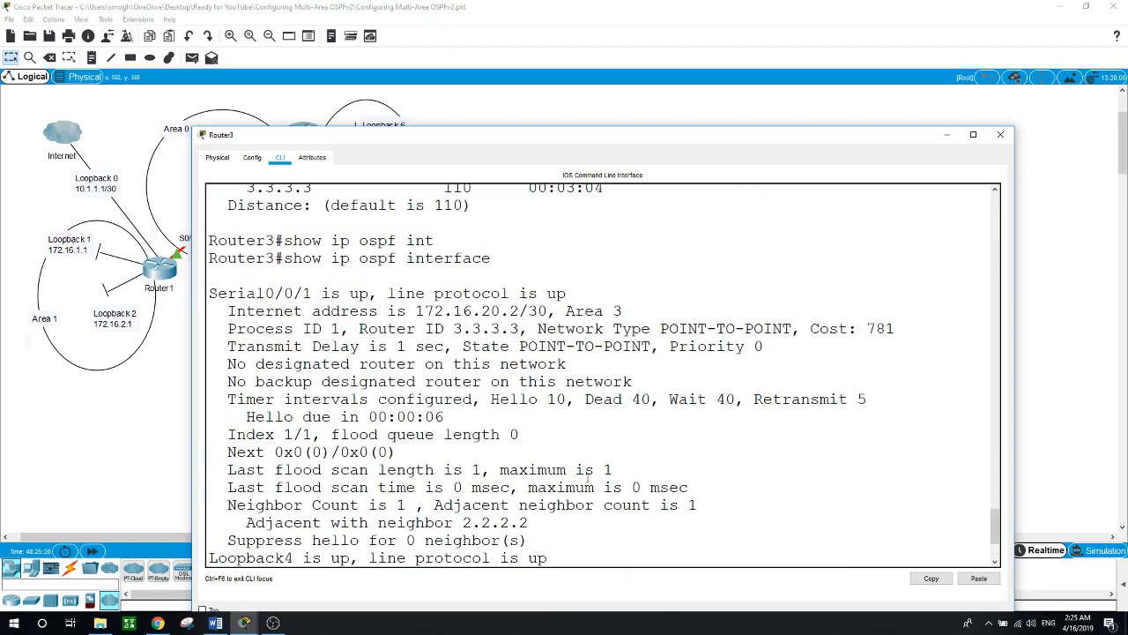
pyautogui.moveTo(868, 328); pyautogui.dragTo(909, 326)
pyautogui.scroll(-2, 904, 368)
pyautogui.scroll(-1, 712, 394)
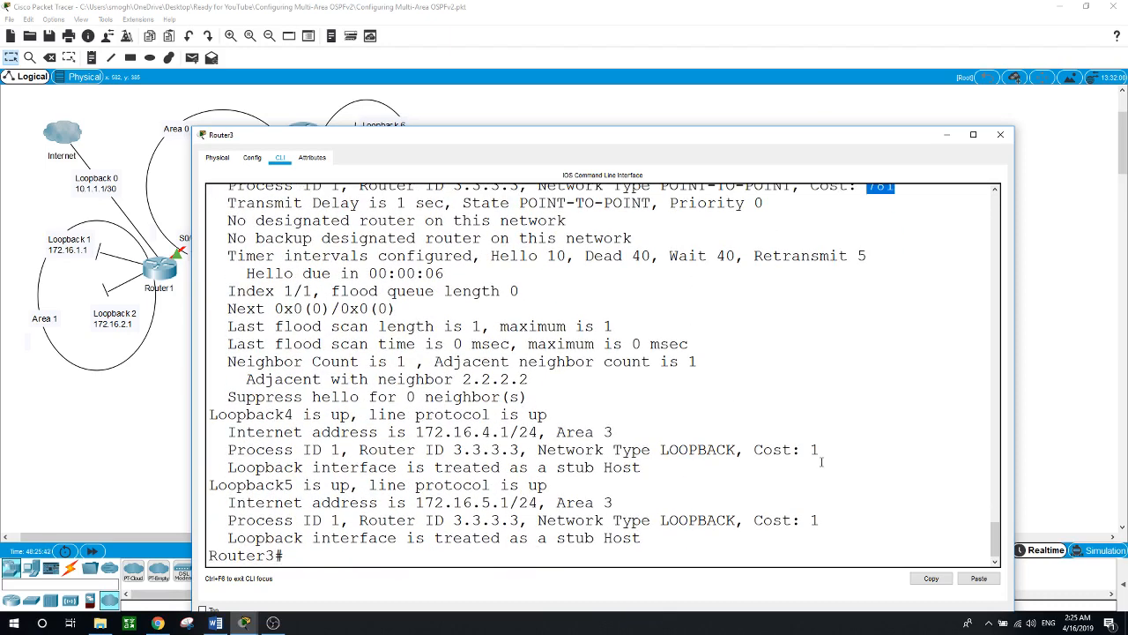
pyautogui.moveTo(808, 449); pyautogui.dragTo(827, 450)
pyautogui.moveTo(807, 520); pyautogui.dragTo(829, 520)
pyautogui.moveTo(808, 449); pyautogui.dragTo(822, 450)
# Step: Check the line protocol status of Router3's Serial0/0/1 and reposition the console to fit the whole window on screen
pyautogui.scroll(2, 607, 458)
pyautogui.scroll(1, 606, 459)
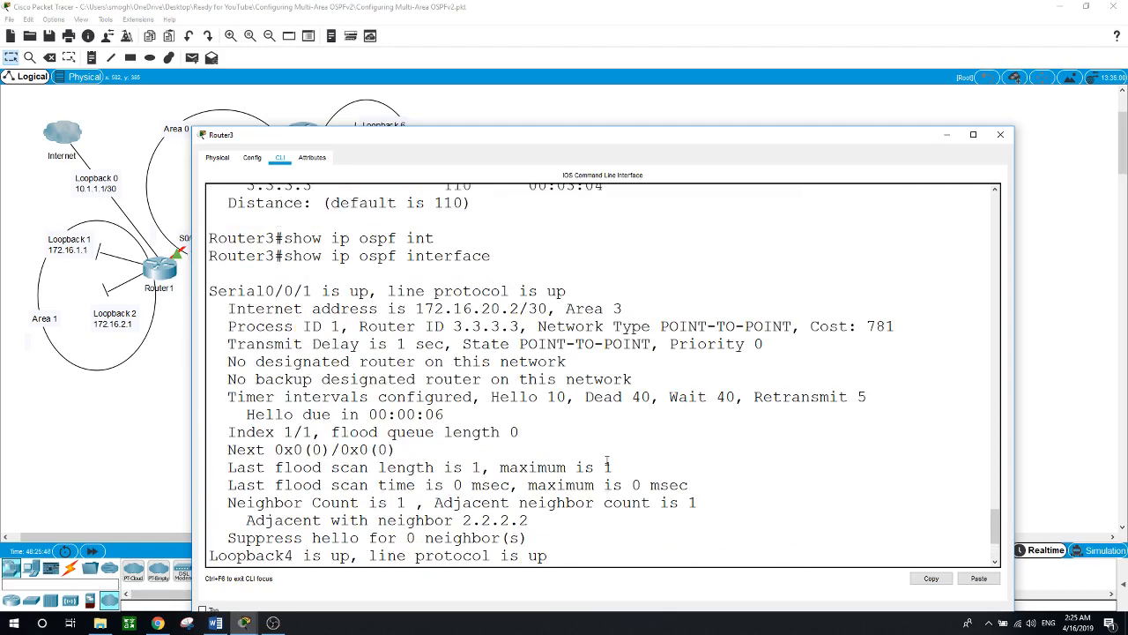
pyautogui.moveTo(350, 291); pyautogui.dragTo(566, 291)
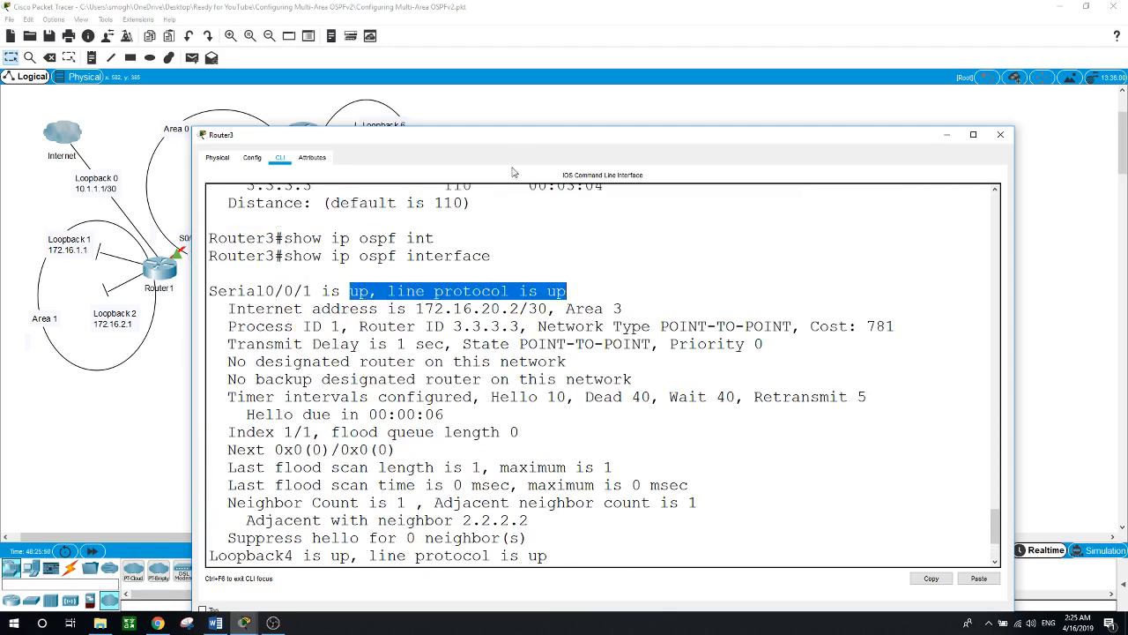
pyautogui.moveTo(531, 147); pyautogui.dragTo(615, 90)
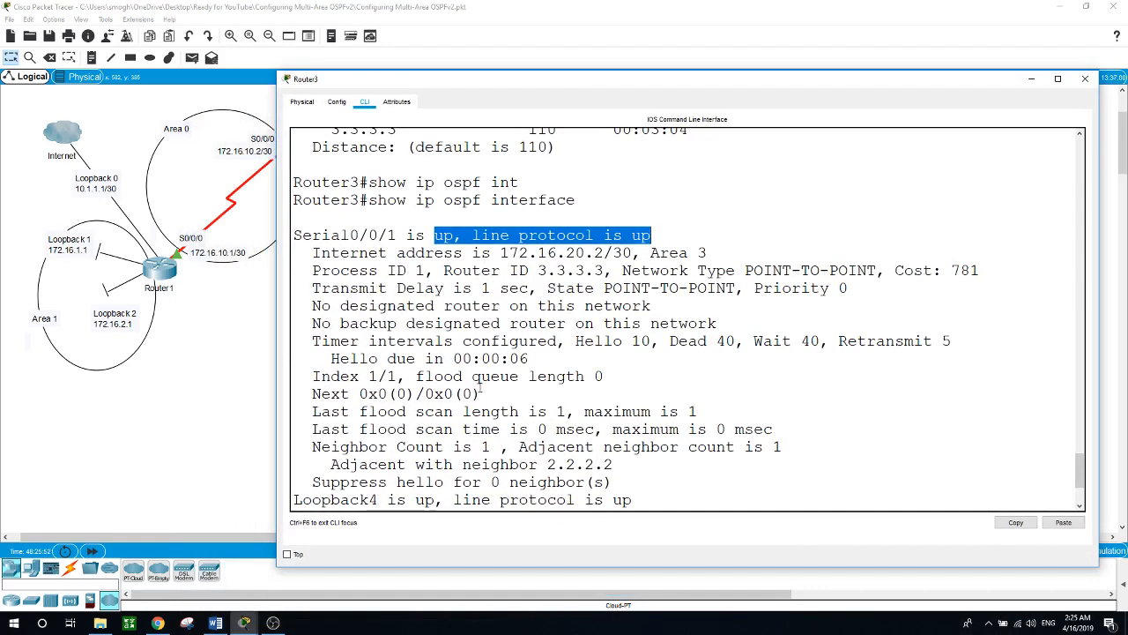
# Step: Examine the status, IP address, process ID, router ID and cost of Router3's Loopback4, and return to the topology
pyautogui.scroll(-3, 422, 422)
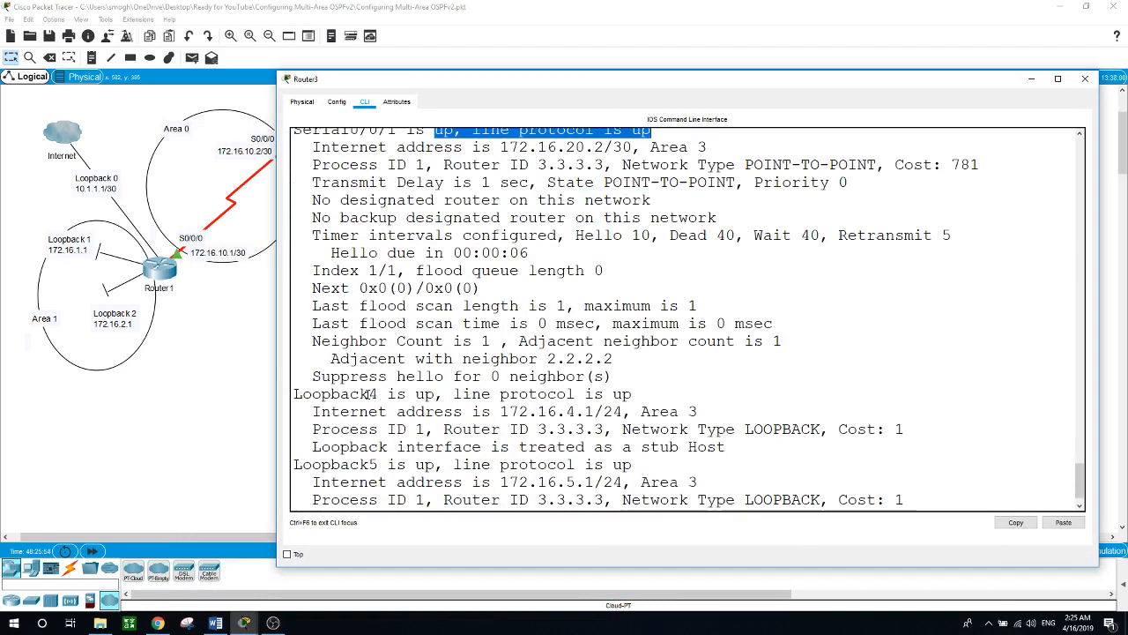
pyautogui.moveTo(443, 394); pyautogui.dragTo(629, 418)
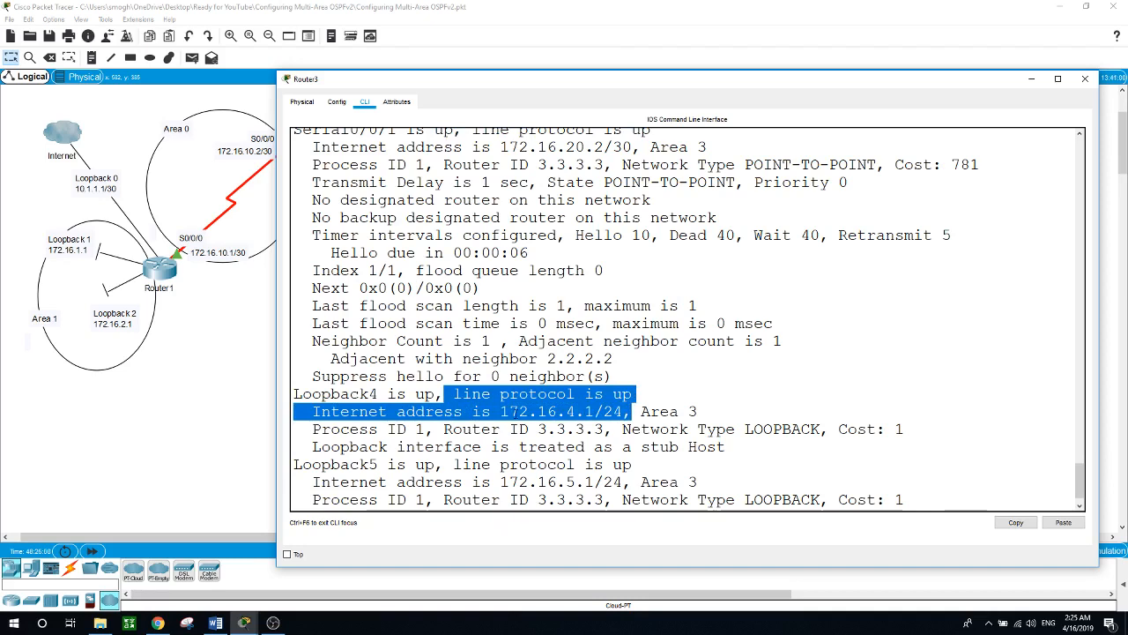
pyautogui.click(663, 412)
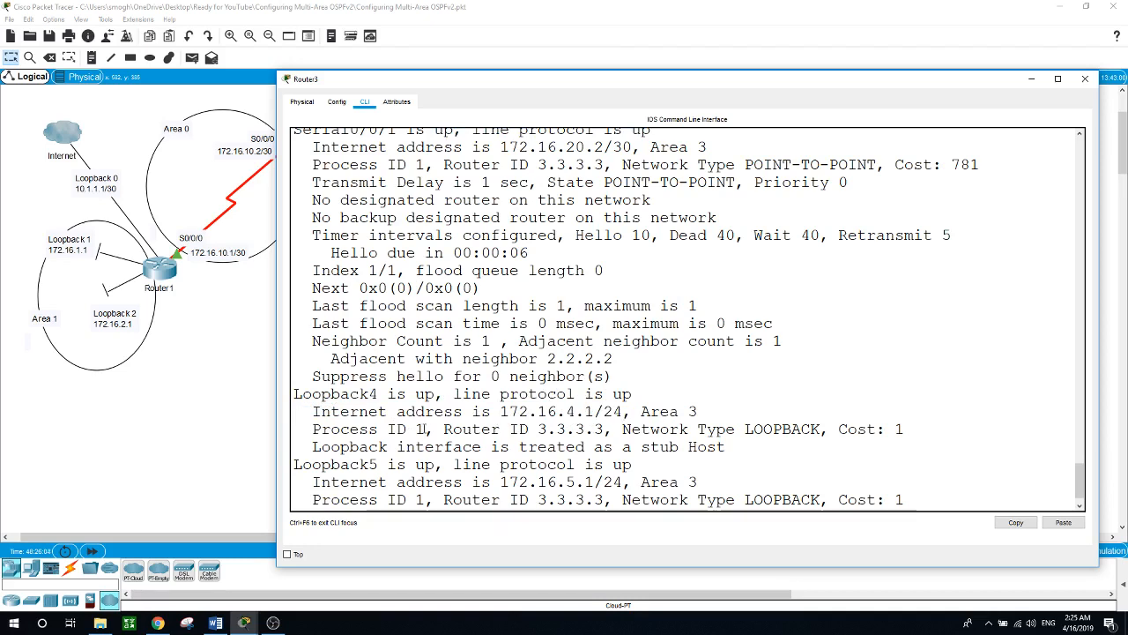
pyautogui.moveTo(425, 429); pyautogui.dragTo(313, 429)
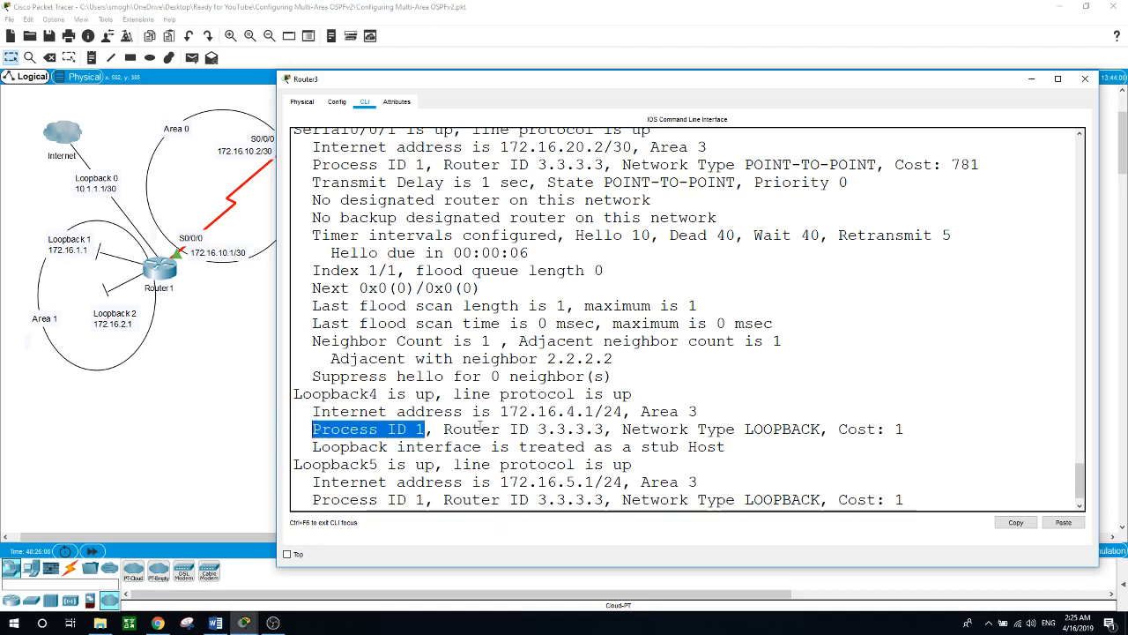
pyautogui.moveTo(445, 429); pyautogui.dragTo(613, 430)
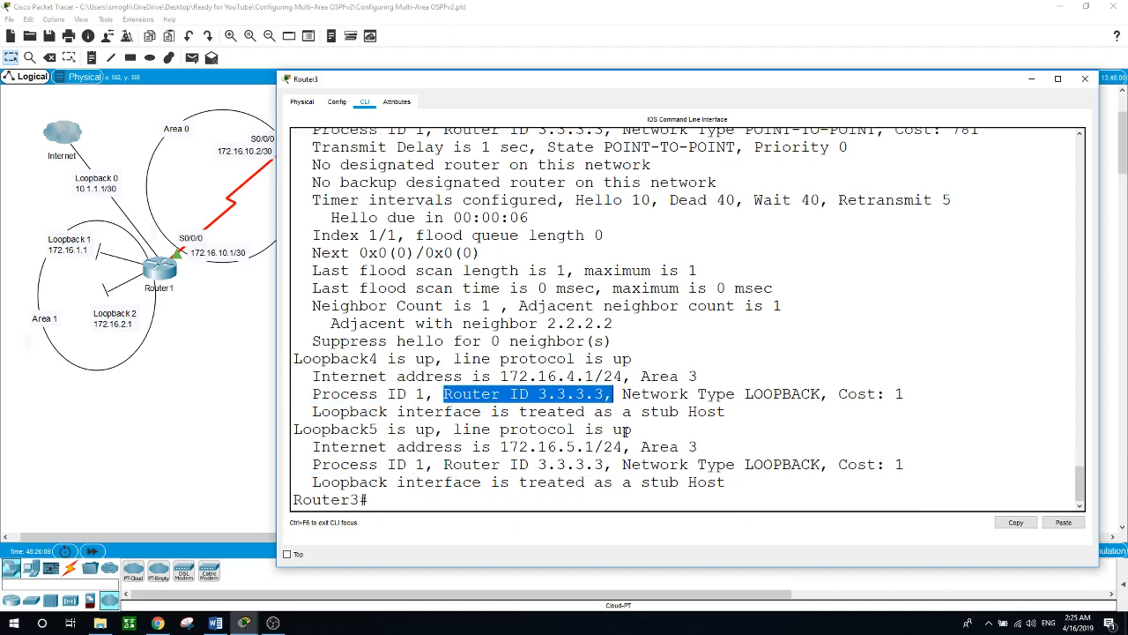
pyautogui.click(894, 393)
pyautogui.moveTo(895, 392); pyautogui.dragTo(921, 391)
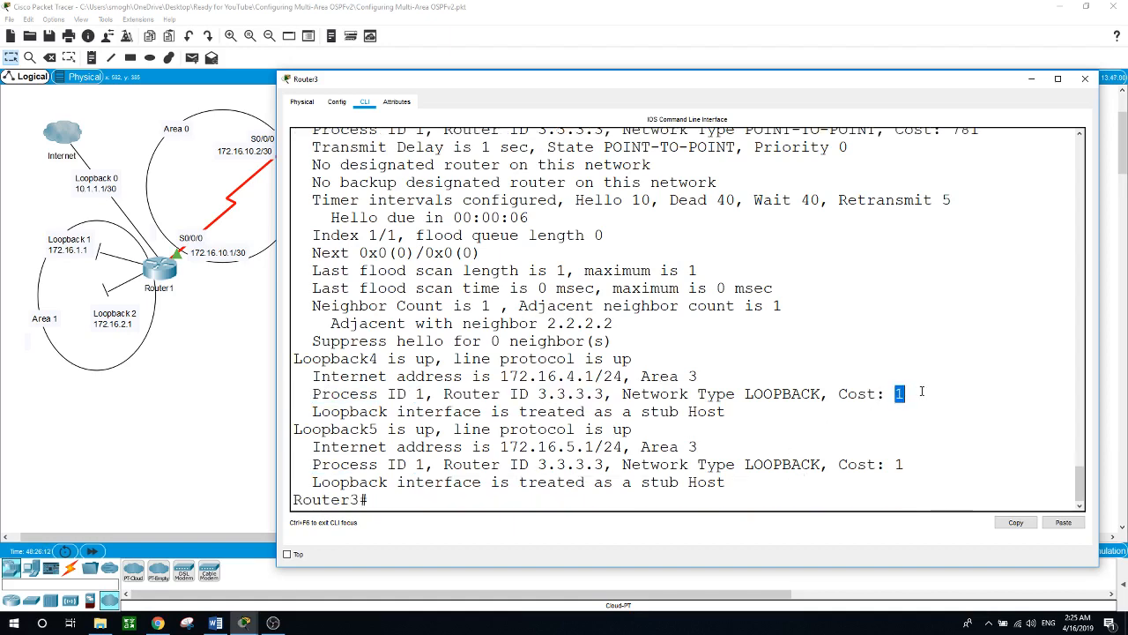
pyautogui.click(174, 409)
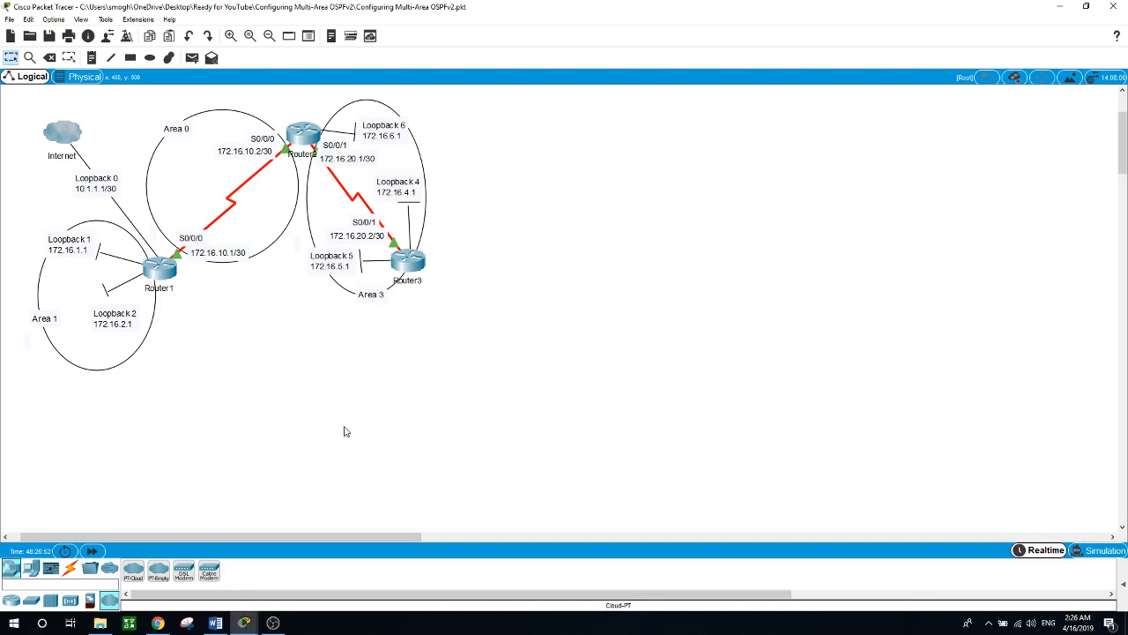
pyautogui.click(273, 622)
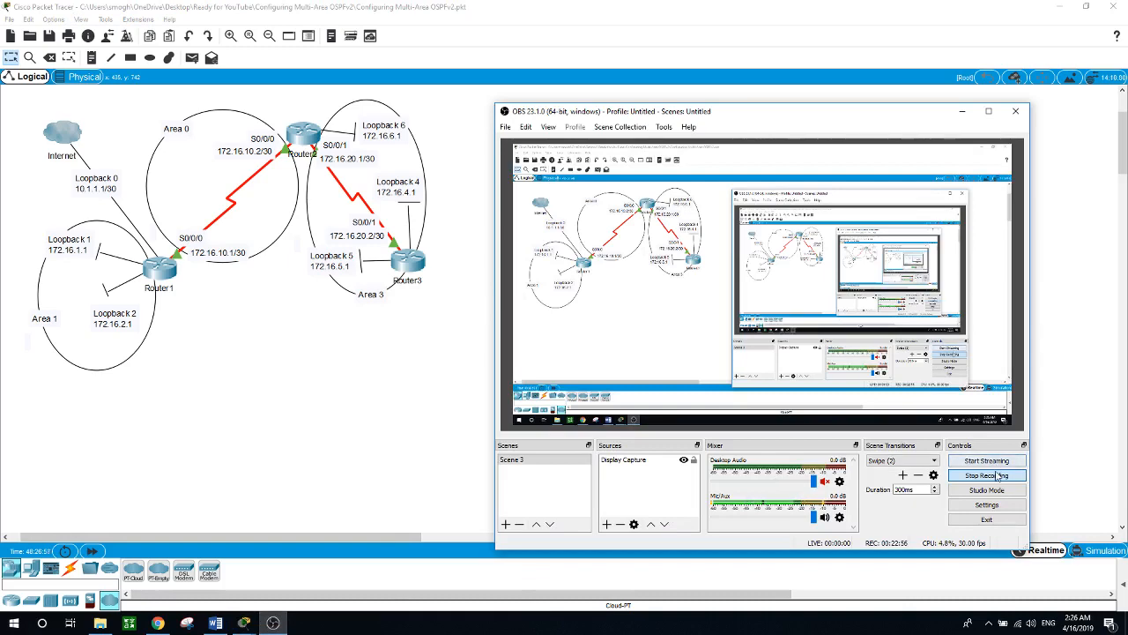